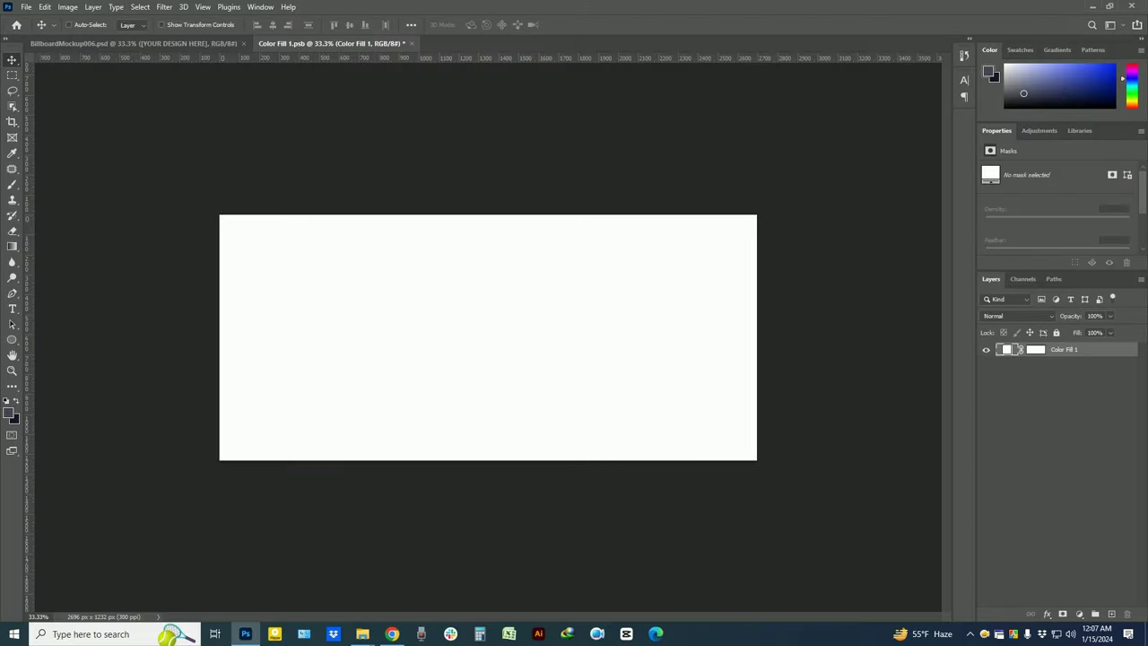
Draw a closed, curved dark swoosh shape over the right side of the white banner
{"action": "key", "text": "p"}
{"action": "key", "text": "ctrl+minus"}
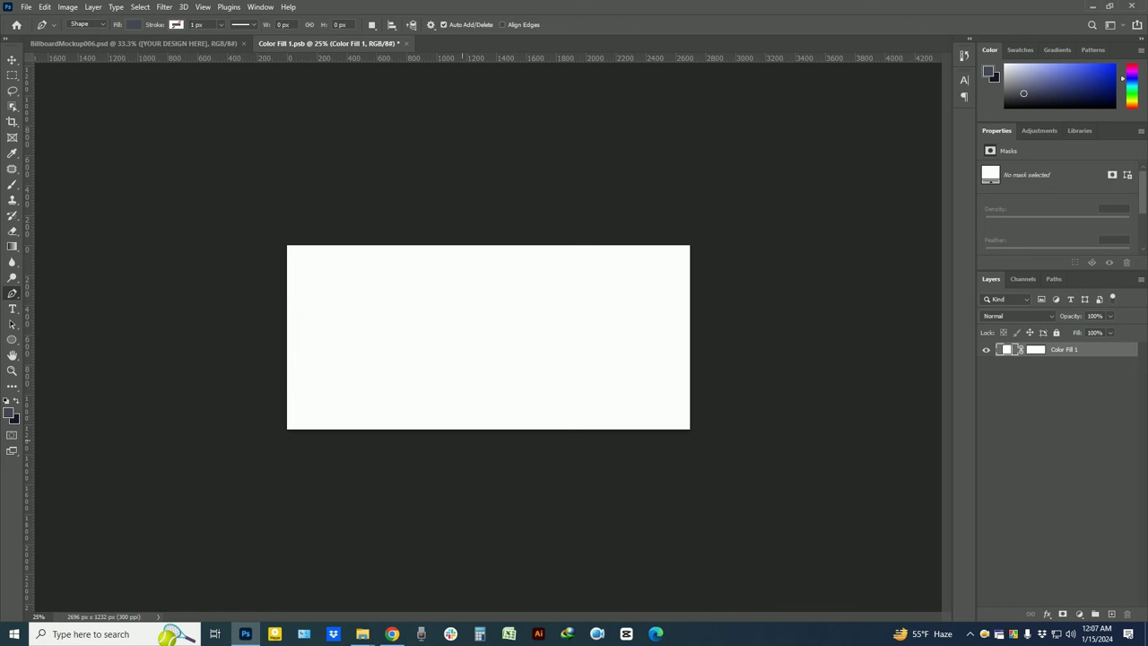
{"action": "left_click", "coordinate": [459, 439]}
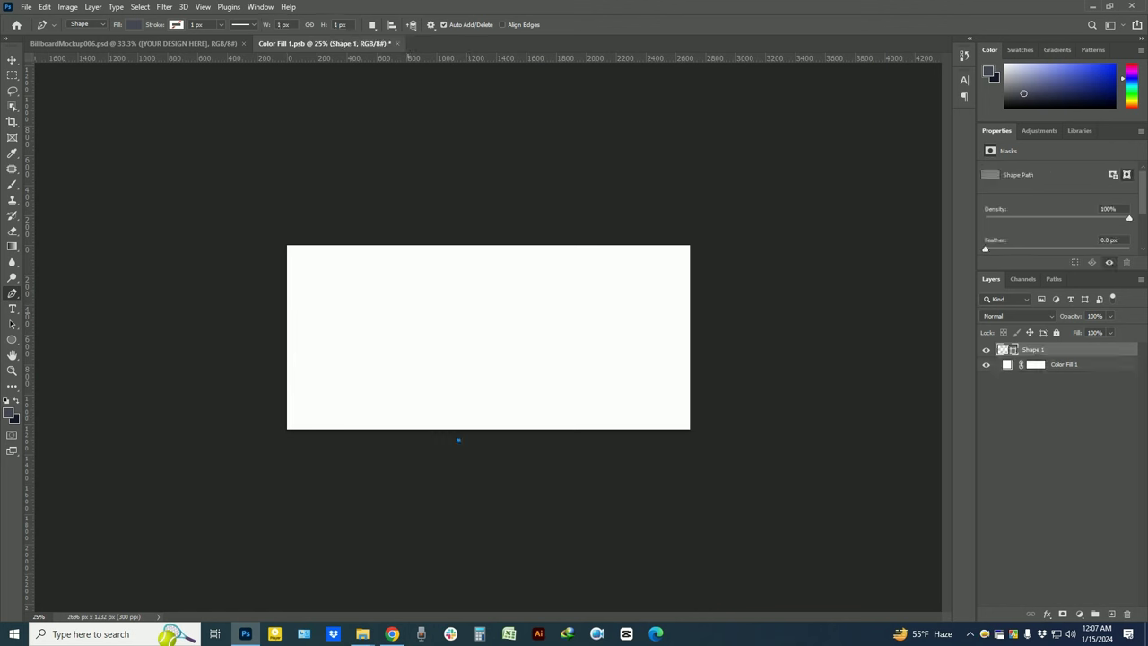
{"action": "mouse_move", "coordinate": [428, 341]}
{"action": "left_mouse_down"}
{"action": "mouse_move", "coordinate": [528, 234]}
{"action": "mouse_move", "coordinate": [529, 252]}
{"action": "left_mouse_up"}
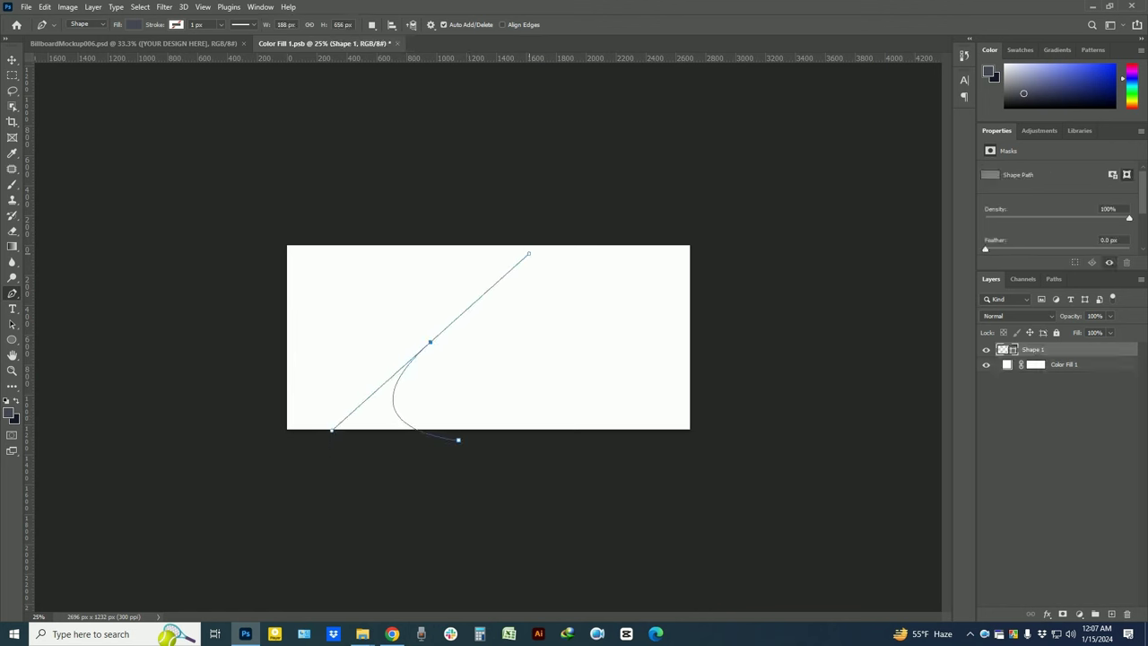
{"action": "mouse_move", "coordinate": [412, 306]}
{"action": "left_mouse_down"}
{"action": "mouse_move", "coordinate": [521, 171]}
{"action": "mouse_move", "coordinate": [518, 191]}
{"action": "left_mouse_up"}
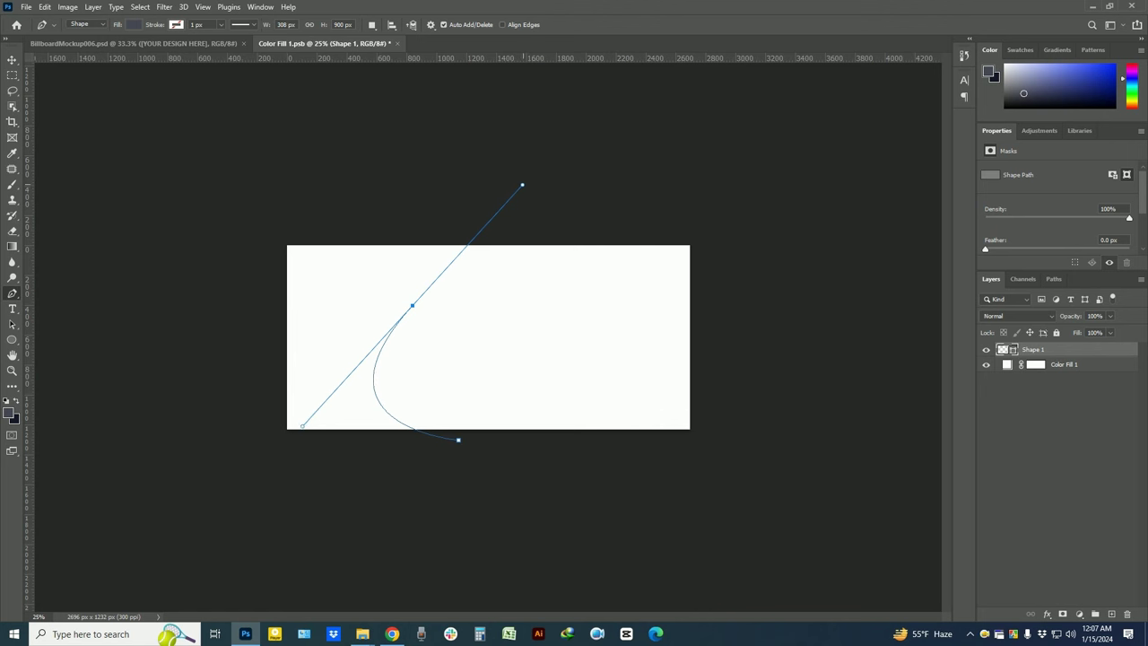
{"action": "left_click_drag", "start_coordinate": [517, 191], "coordinate": [524, 183]}
{"action": "left_click", "coordinate": [540, 160]}
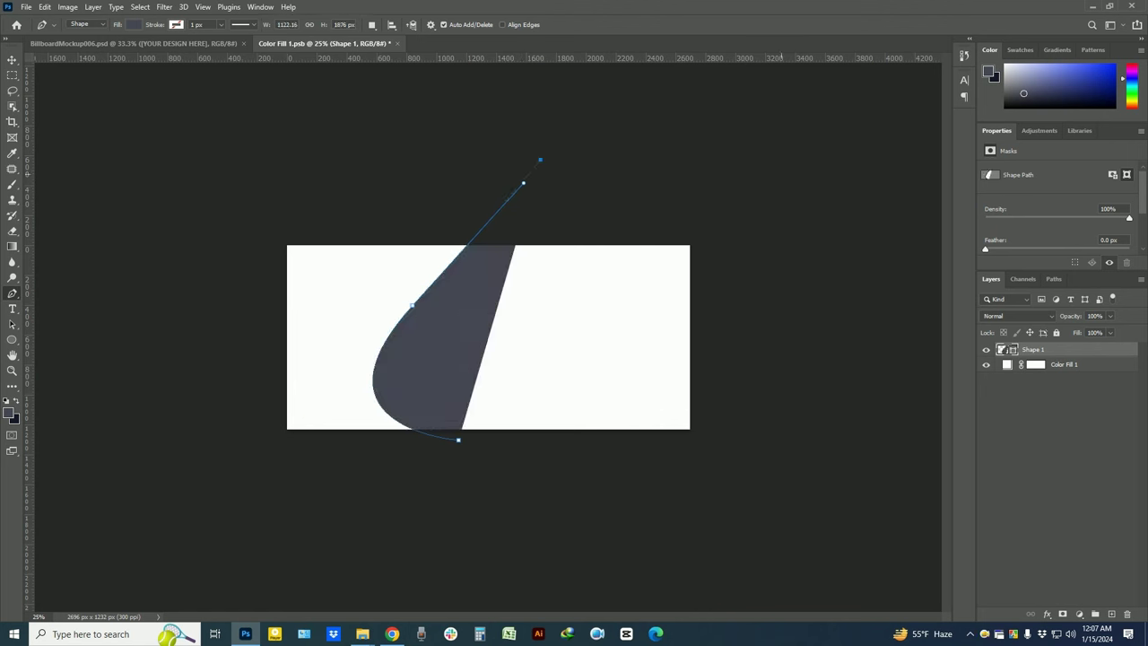
{"action": "left_click", "coordinate": [781, 170]}
{"action": "left_click", "coordinate": [792, 441]}
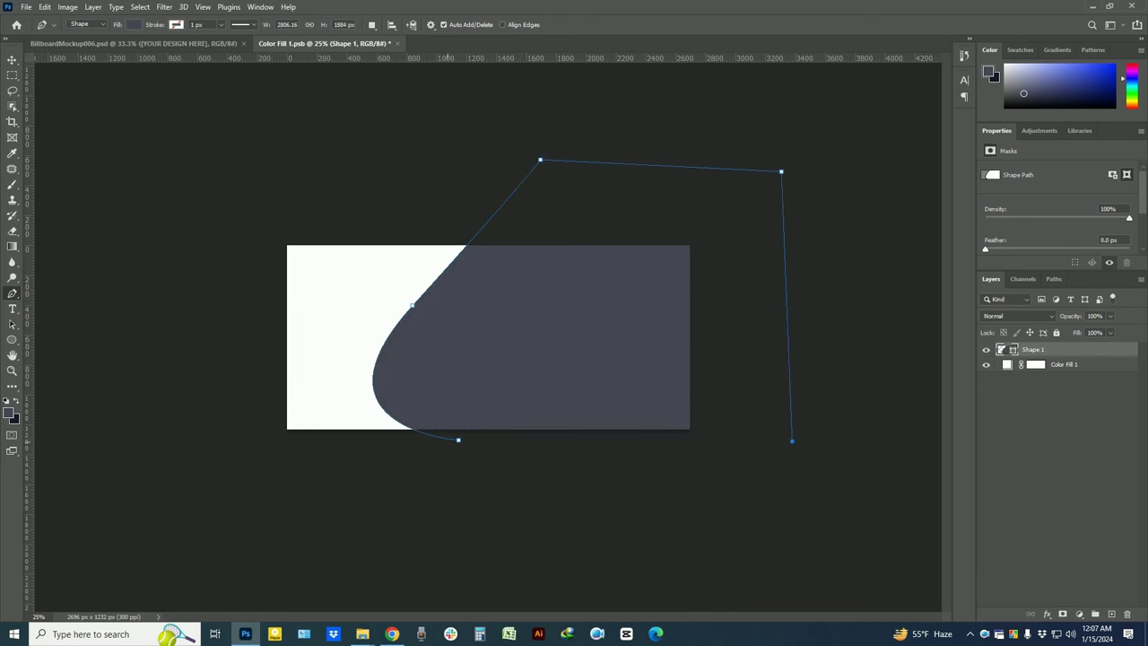
{"action": "left_click", "coordinate": [459, 439]}
{"action": "key", "text": "v"}
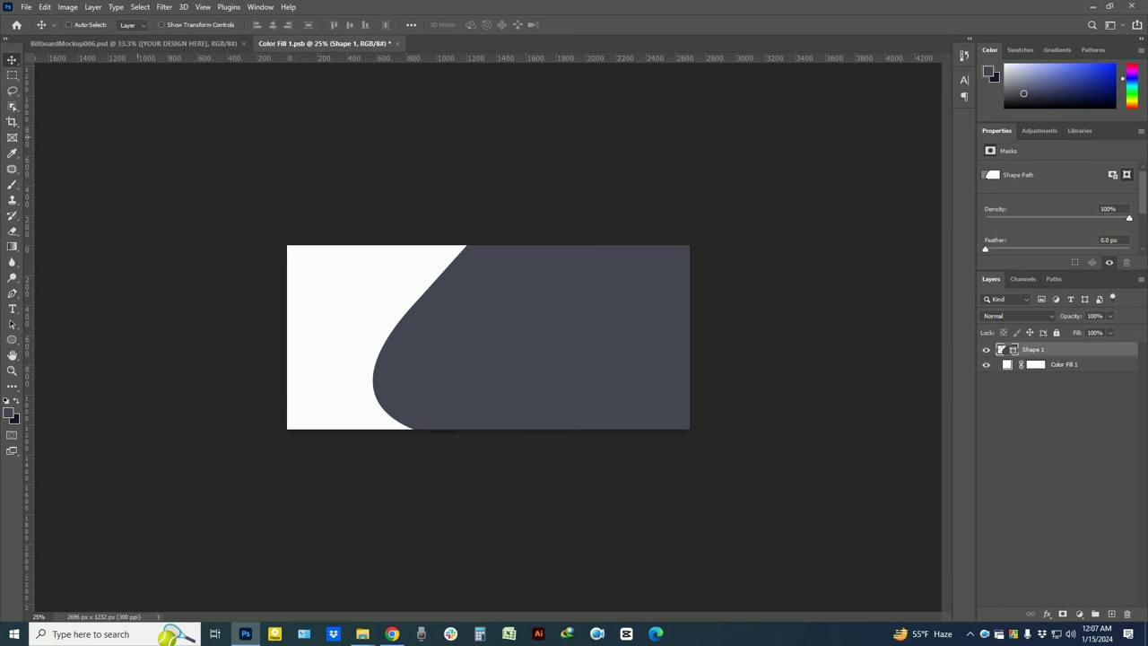
Enlarge the swoosh to about 110%, shift it right, and duplicate it as Shape 1 copy
{"action": "key", "text": "ctrl+t"}
{"action": "key", "text": "Return"}
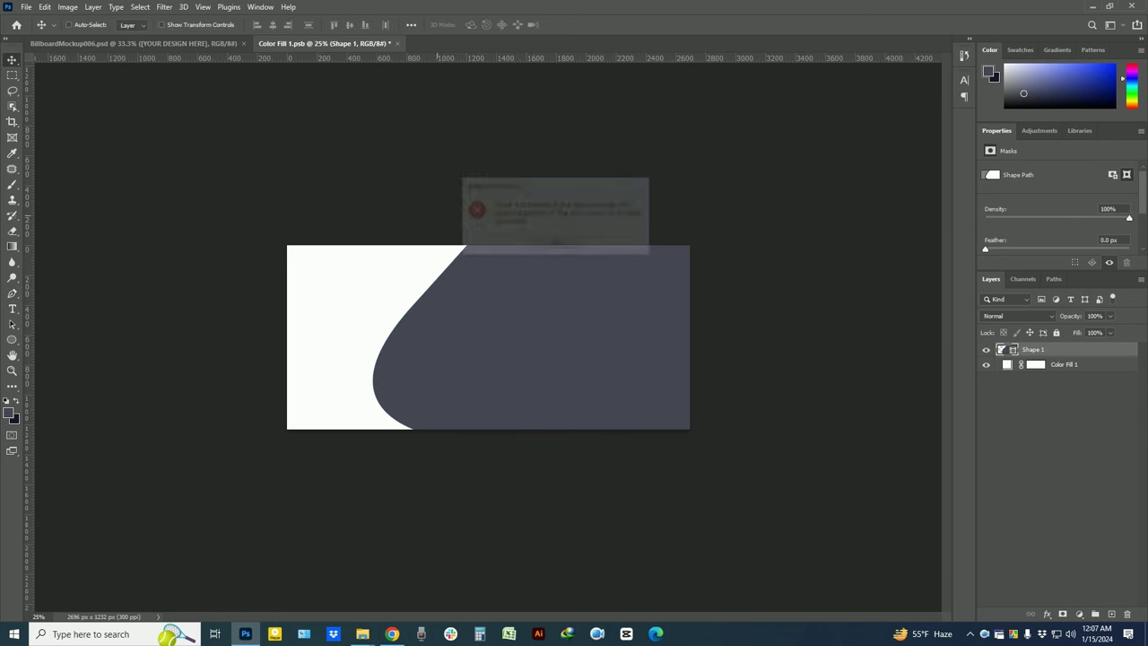
{"action": "left_click", "coordinate": [44, 6]}
{"action": "left_click", "coordinate": [70, 269]}
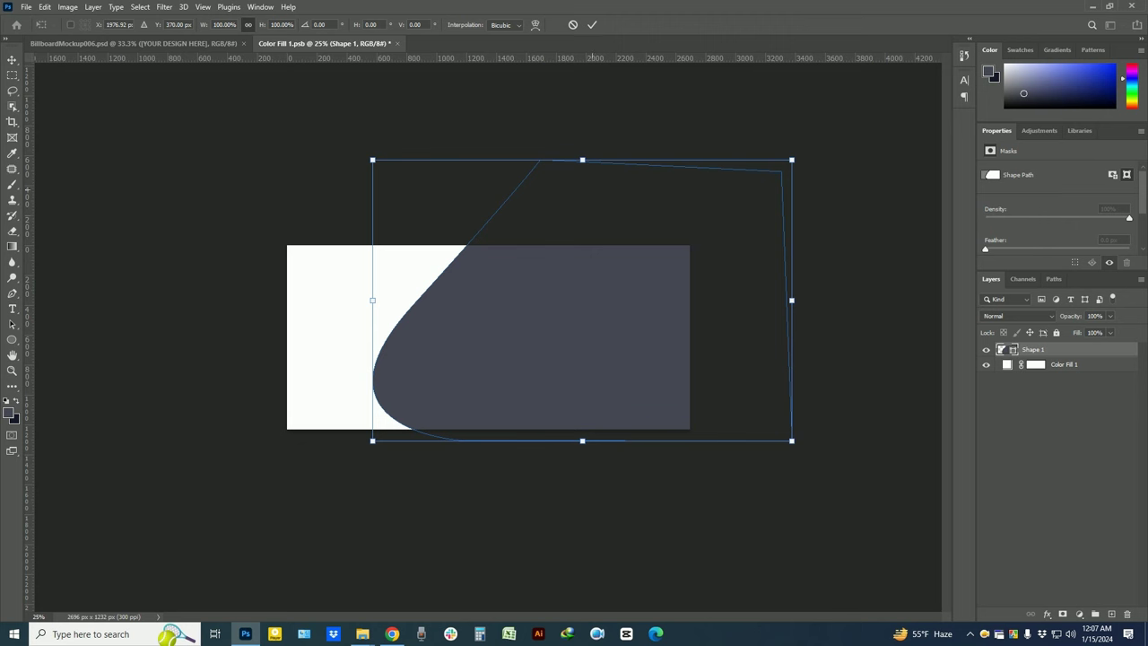
{"action": "left_click_drag", "start_coordinate": [582, 159], "coordinate": [582, 144]}
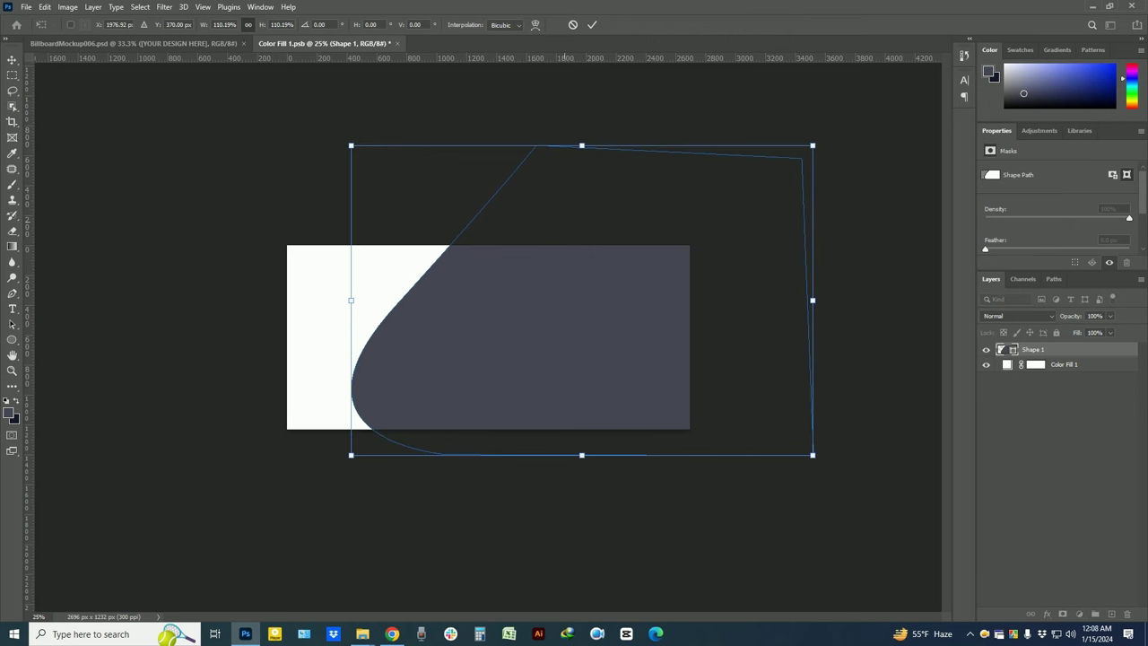
{"action": "mouse_move", "coordinate": [522, 344]}
{"action": "left_mouse_down"}
{"action": "mouse_move", "coordinate": [535, 327]}
{"action": "mouse_move", "coordinate": [555, 334]}
{"action": "left_mouse_up"}
{"action": "key", "text": "Return"}
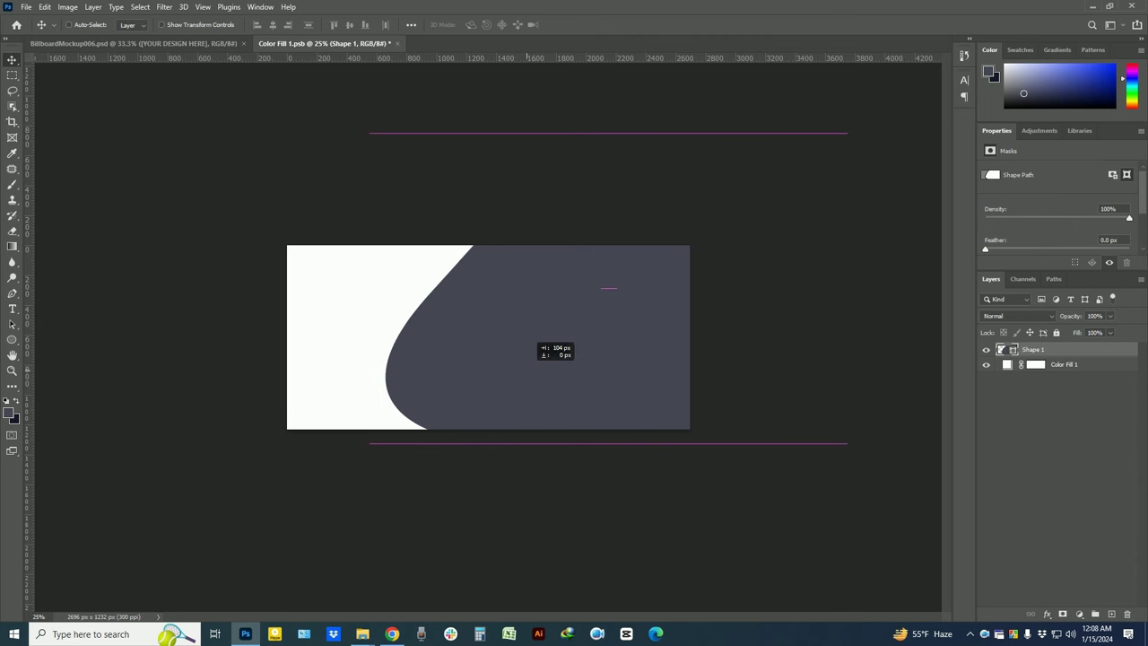
{"action": "key", "text": "Return"}
{"action": "key", "text": "ctrl+j"}
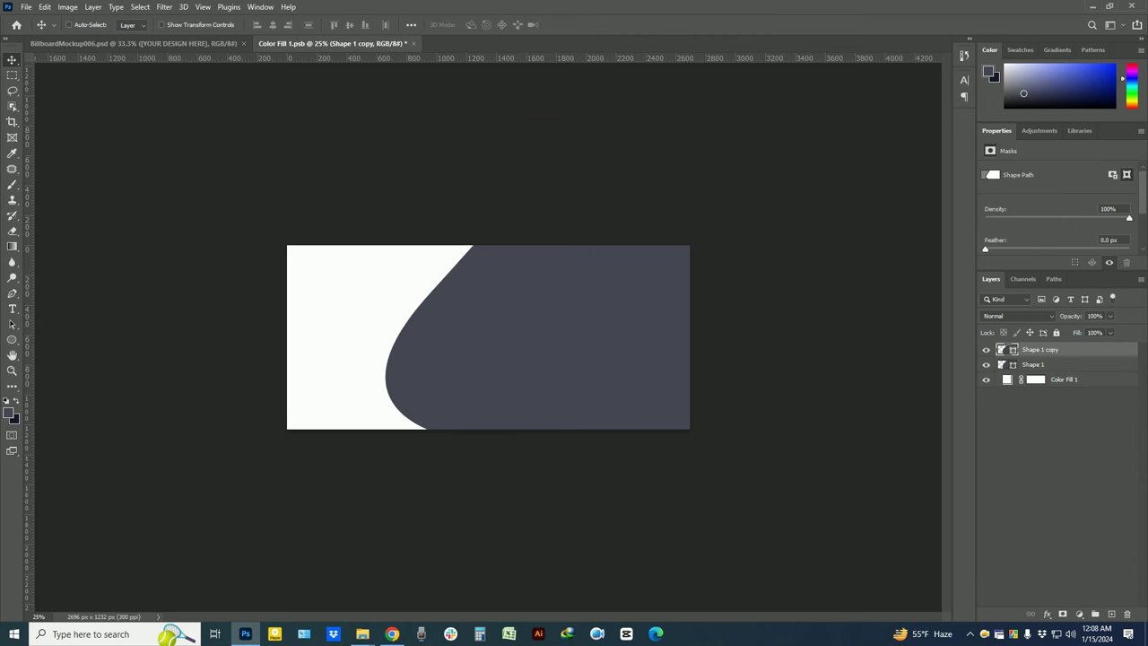
Fill Shape 1 copy with darker grey #373941 and offset it down from the original
{"action": "double_click", "coordinate": [1001, 348]}
{"action": "left_click", "coordinate": [991, 65]}
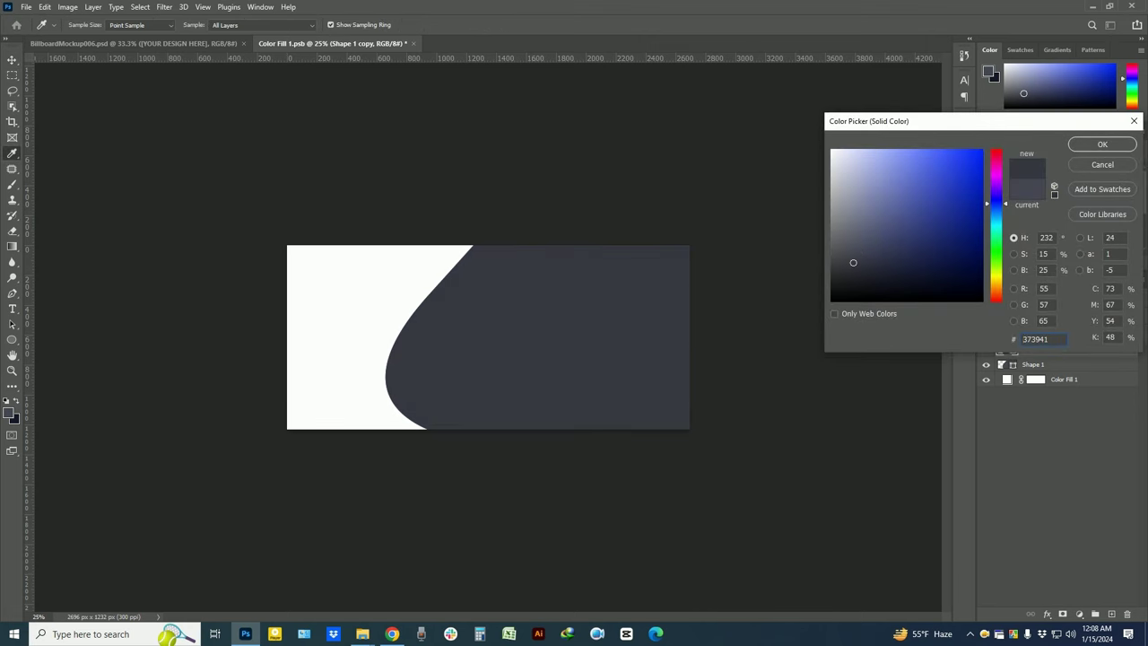
{"action": "key", "text": "Return"}
{"action": "mouse_move", "coordinate": [494, 252]}
{"action": "left_mouse_down"}
{"action": "mouse_move", "coordinate": [513, 357]}
{"action": "mouse_move", "coordinate": [515, 321]}
{"action": "left_mouse_up"}
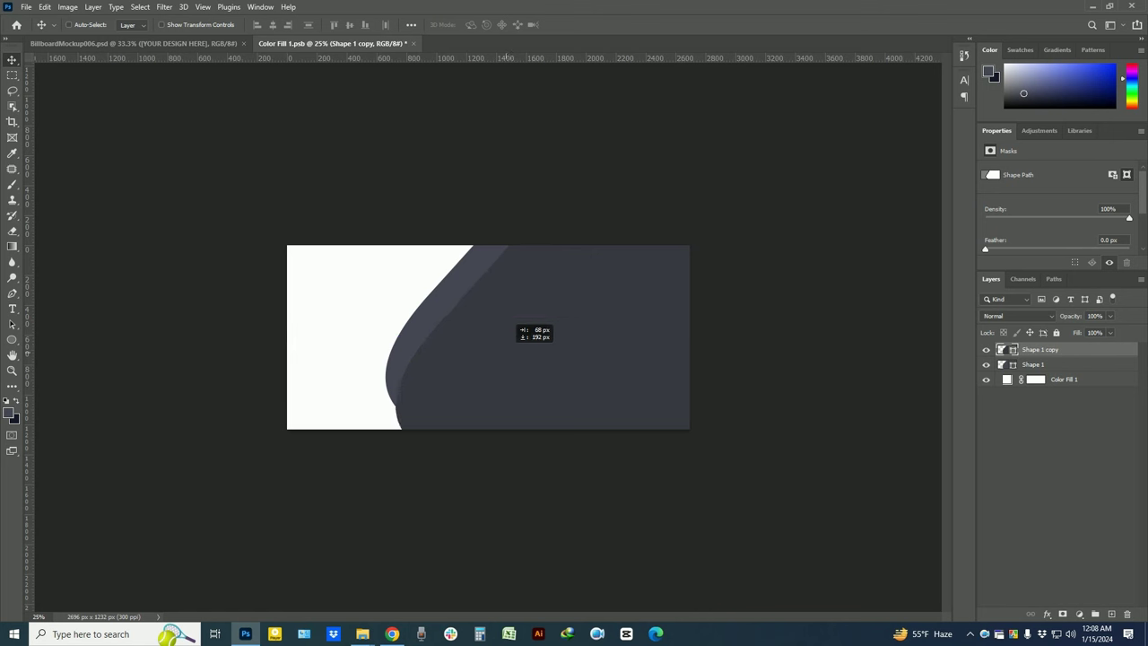
{"action": "left_click_drag", "start_coordinate": [515, 330], "coordinate": [482, 339]}
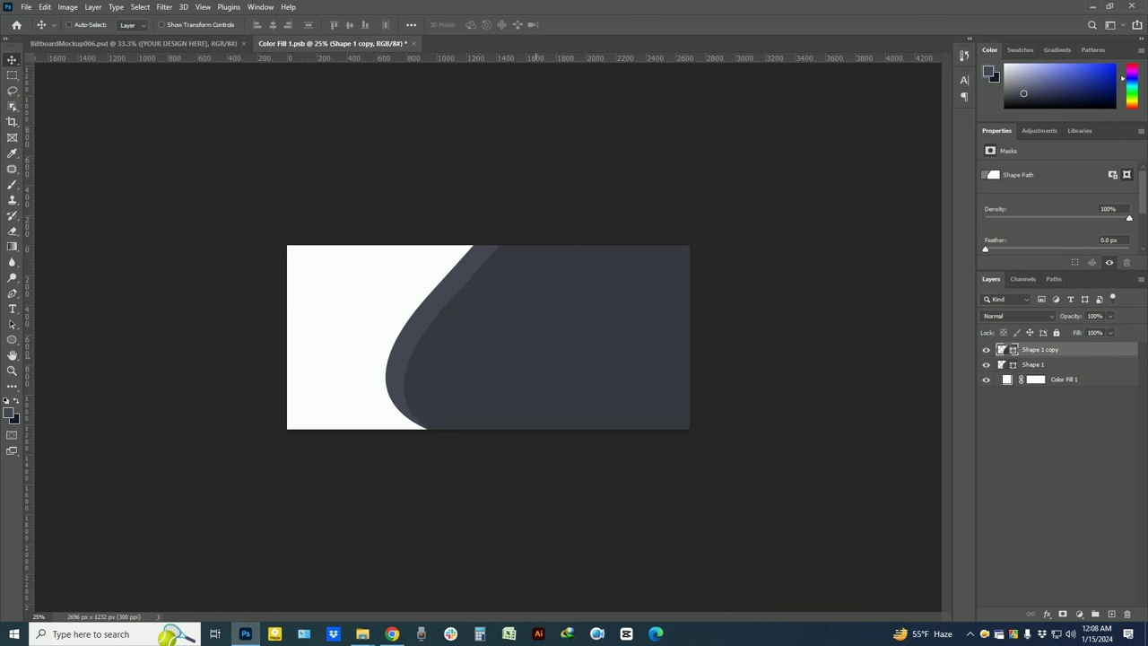
Nudge both swoosh shapes slightly right together and zoom back in on the banner
{"action": "left_click", "coordinate": [1033, 364], "text": "shift"}
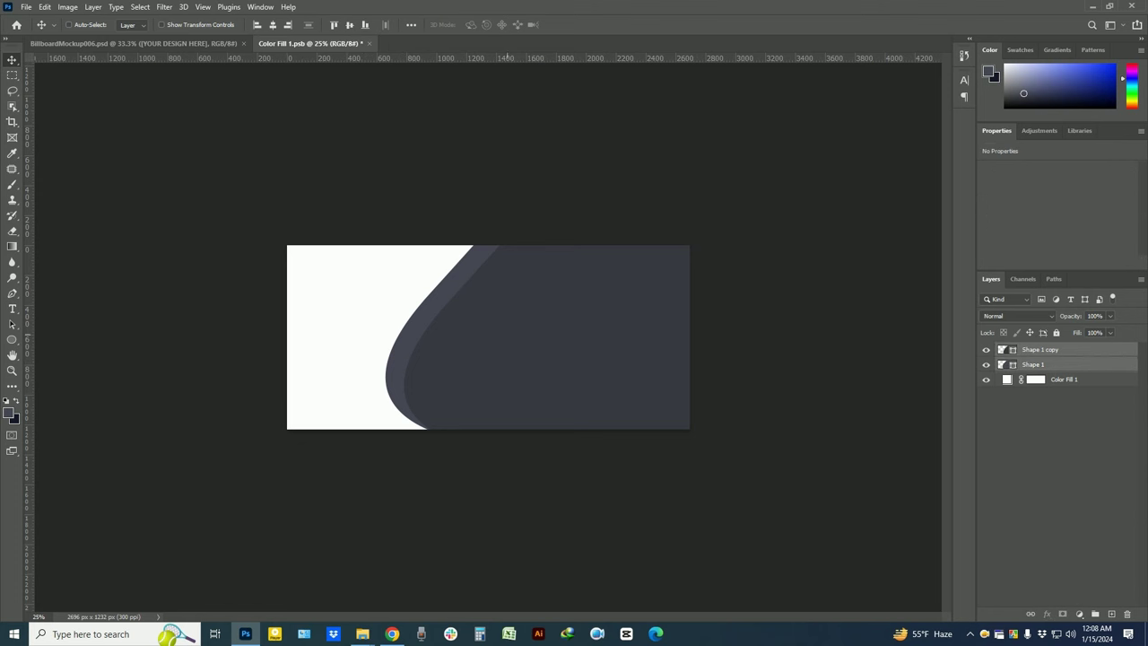
{"action": "left_click_drag", "start_coordinate": [468, 296], "coordinate": [478, 296]}
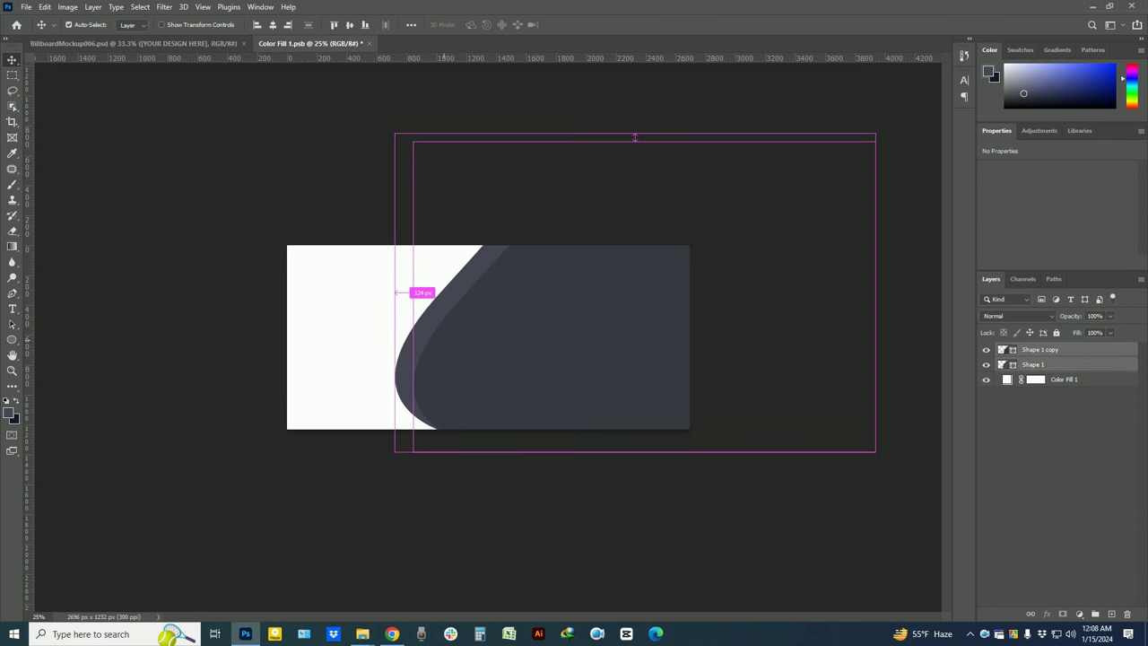
{"action": "key", "text": "ctrl+plus"}
{"action": "key", "text": "alt+bracketleft"}
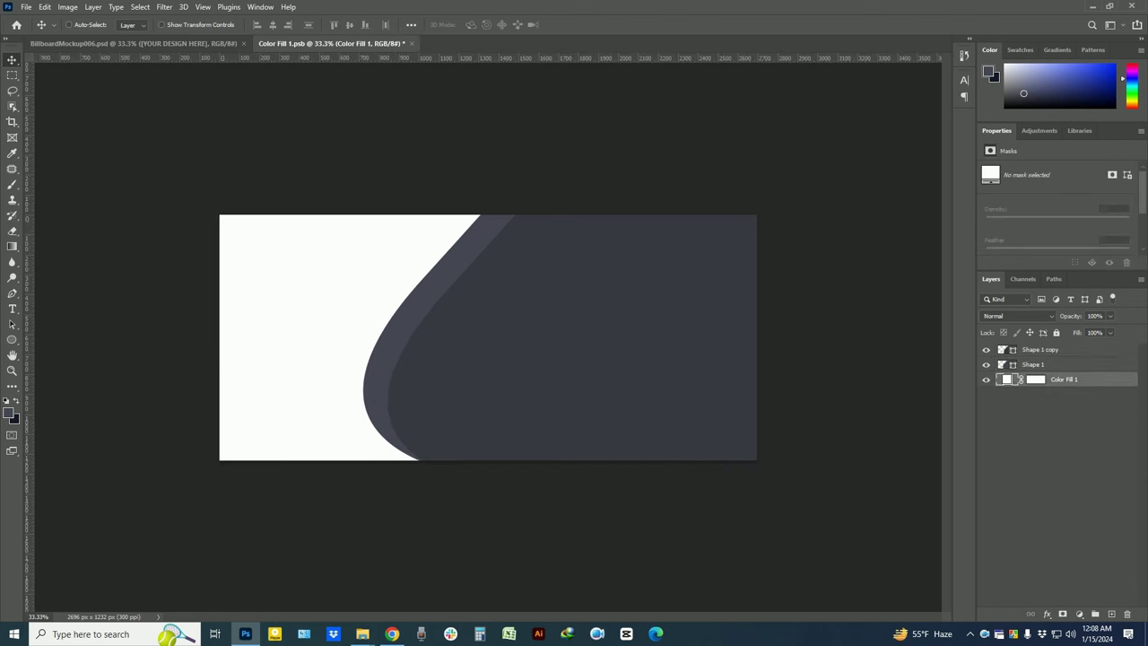
{"action": "key", "text": "alt+bracketleft"}
Drag the red car PNG 3-2-car-free-download-png from the Desktop folder onto the banner
{"action": "left_click", "coordinate": [362, 634]}
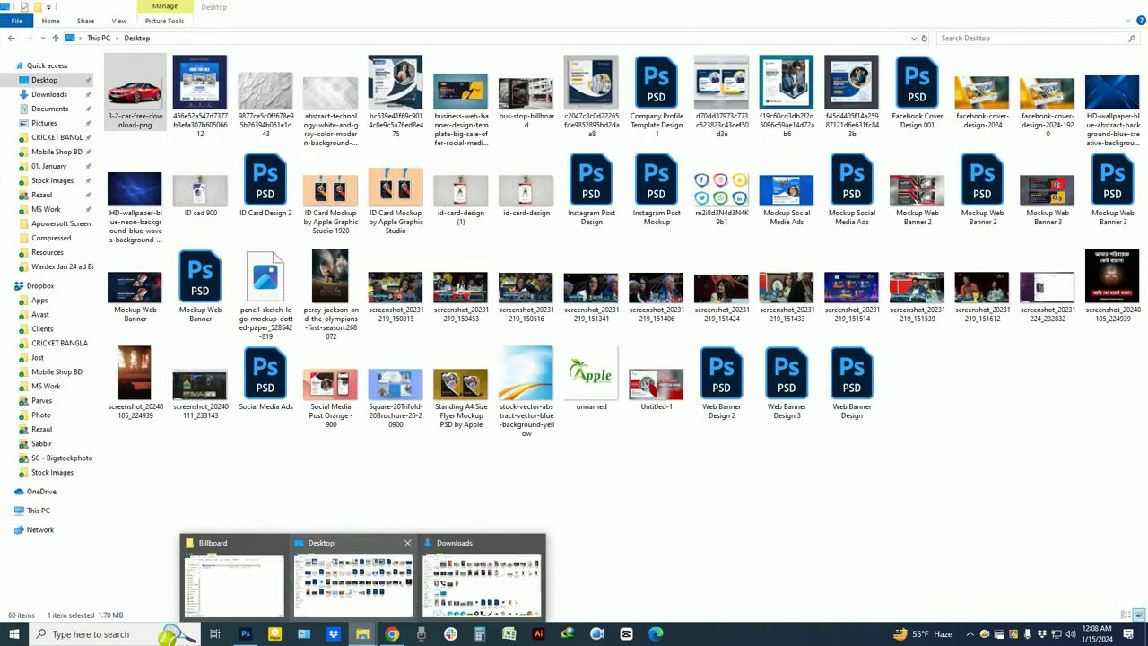
{"action": "left_click", "coordinate": [321, 579]}
{"action": "mouse_move", "coordinate": [135, 94]}
{"action": "left_mouse_down"}
{"action": "mouse_move", "coordinate": [251, 467]}
{"action": "mouse_move", "coordinate": [245, 632]}
{"action": "mouse_move", "coordinate": [488, 337]}
{"action": "mouse_move", "coordinate": [445, 353]}
{"action": "left_mouse_up"}
Scale the red car down and position it in the banner's lower-left
{"action": "left_click_drag", "start_coordinate": [656, 234], "coordinate": [525, 313]}
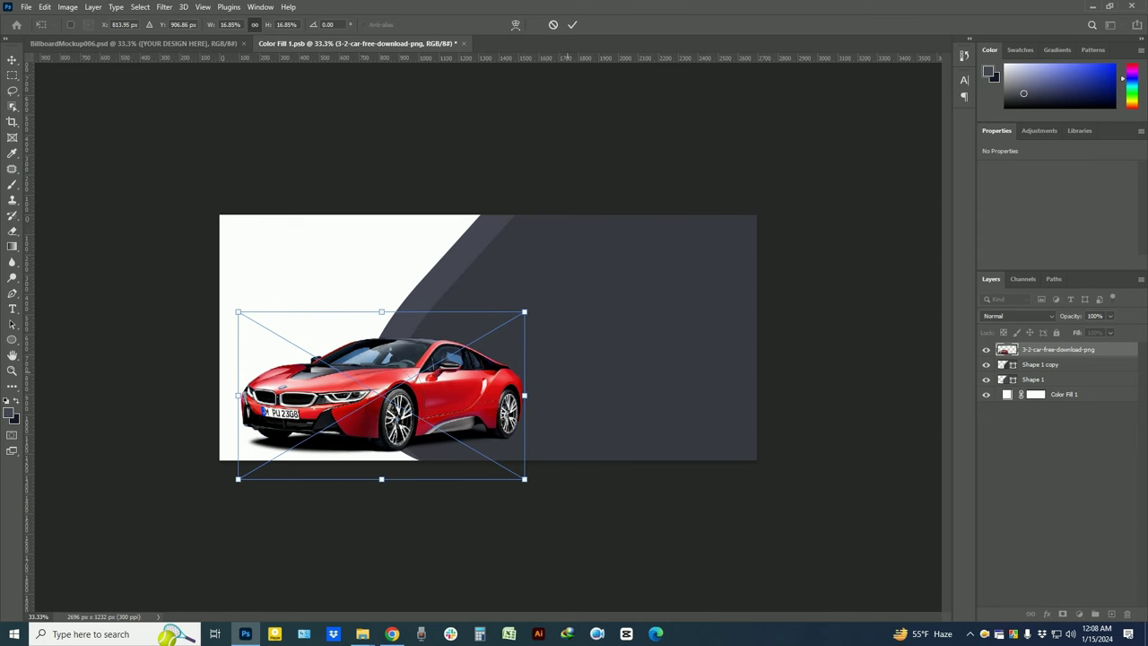
{"action": "left_click_drag", "start_coordinate": [513, 356], "coordinate": [509, 355]}
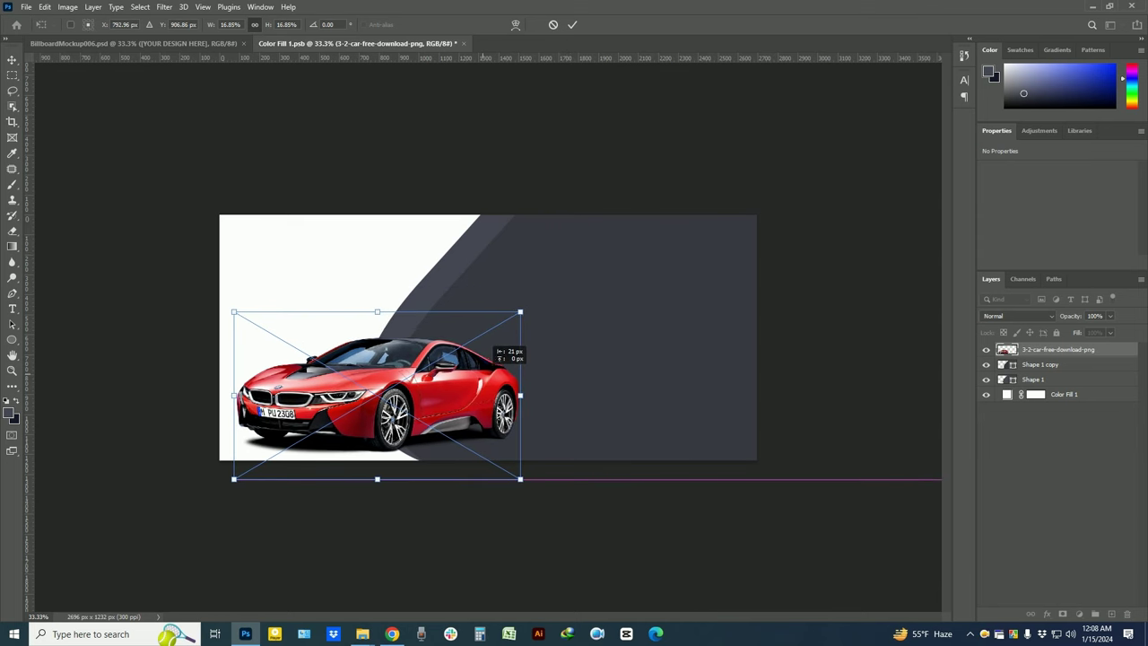
{"action": "left_click", "coordinate": [572, 24]}
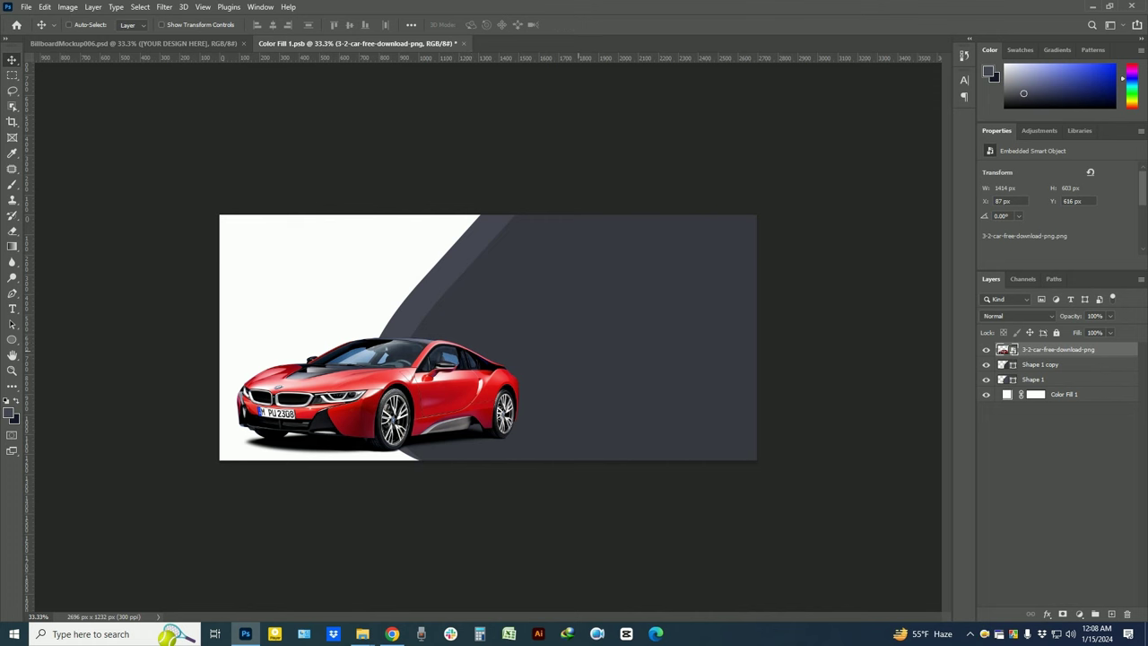
Tilt the car to -2.72°, nudge it left, and drag in the Downloads road photo
{"action": "key", "text": "ctrl+t"}
{"action": "left_click_drag", "start_coordinate": [588, 370], "coordinate": [592, 351]}
{"action": "left_click", "coordinate": [572, 24]}
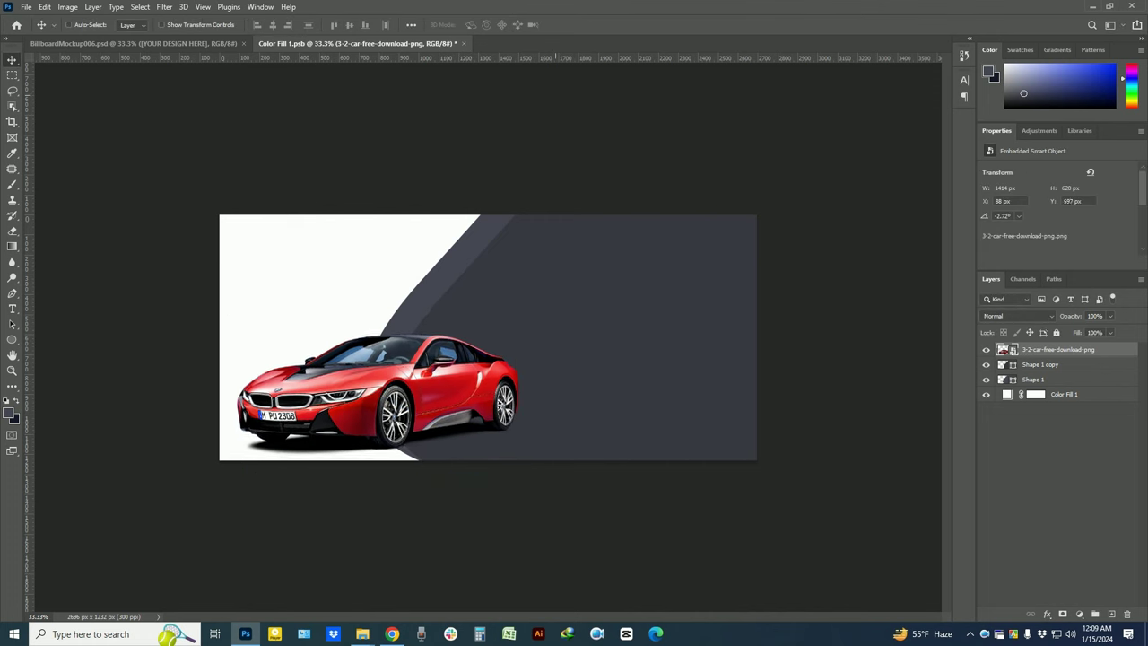
{"action": "key", "text": "Left"}
{"action": "key", "text": "Left"}
{"action": "key", "text": "Left"}
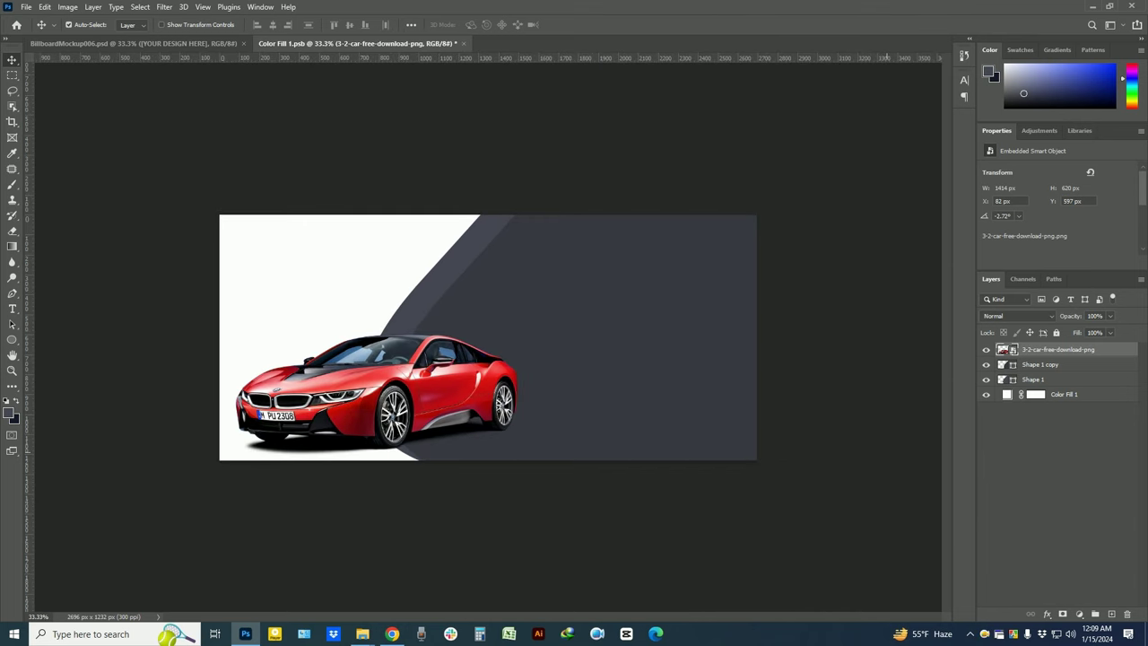
{"action": "key", "text": "alt+Tab"}
{"action": "mouse_move", "coordinate": [199, 107]}
{"action": "left_mouse_down"}
{"action": "mouse_move", "coordinate": [208, 599]}
{"action": "mouse_move", "coordinate": [246, 628]}
{"action": "left_mouse_up"}
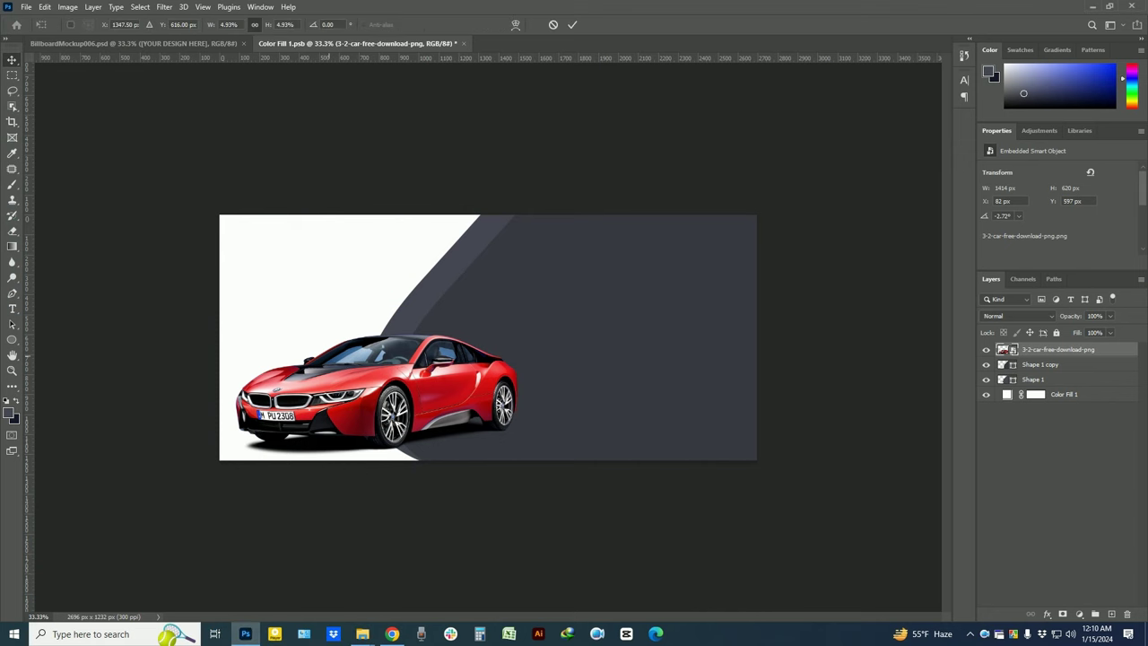
Place the road photo in the banner and move its layer below the swoosh shapes
{"action": "mouse_move", "coordinate": [327, 538]}
{"action": "left_mouse_down"}
{"action": "mouse_move", "coordinate": [488, 338]}
{"action": "mouse_move", "coordinate": [325, 337]}
{"action": "left_mouse_up"}
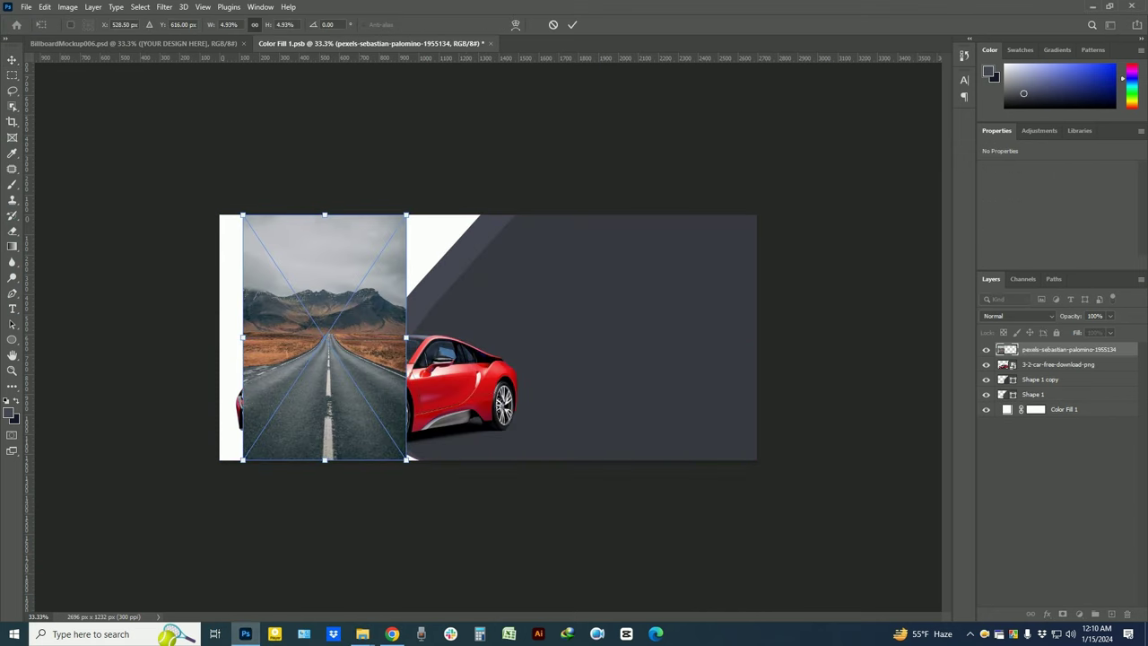
{"action": "key", "text": "Return"}
{"action": "left_click_drag", "start_coordinate": [1068, 349], "coordinate": [1067, 396]}
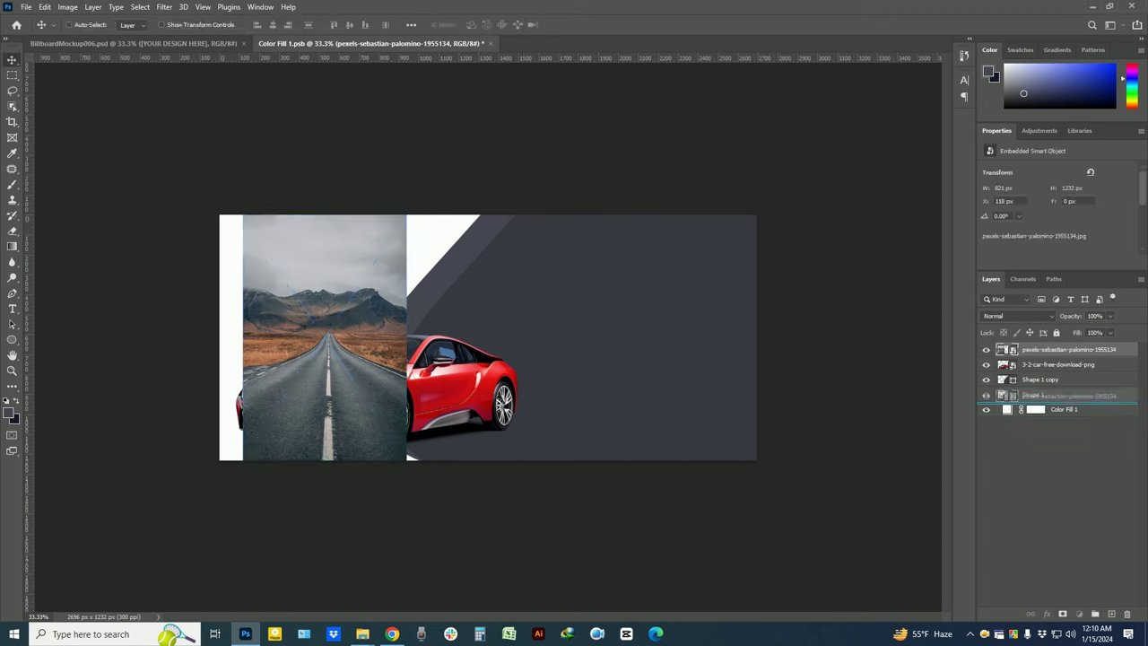
Scale the road photo up to 8.02% and shift it to fill the left side behind the car
{"action": "left_click", "coordinate": [45, 7]}
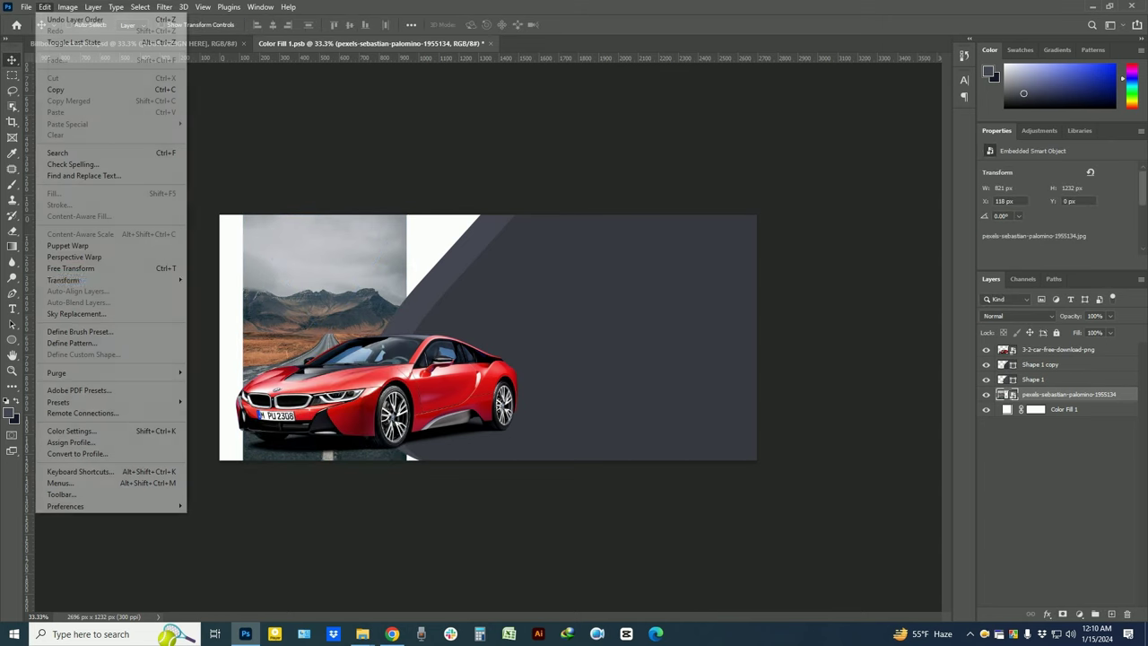
{"action": "left_click", "coordinate": [72, 268]}
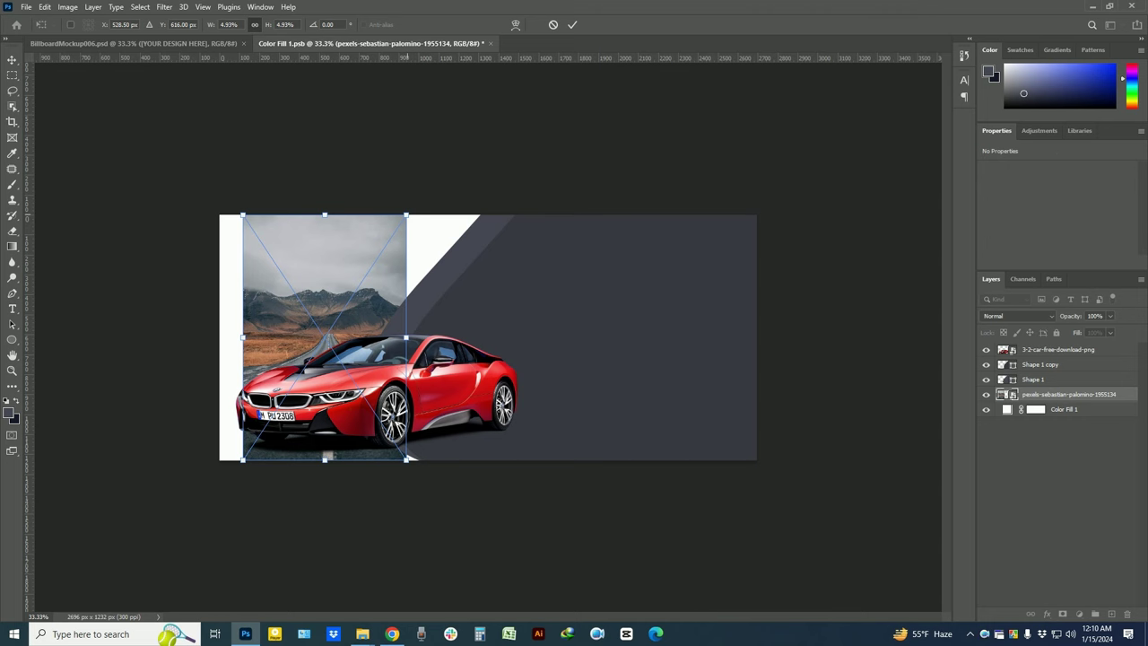
{"action": "left_click_drag", "start_coordinate": [406, 215], "coordinate": [453, 143]}
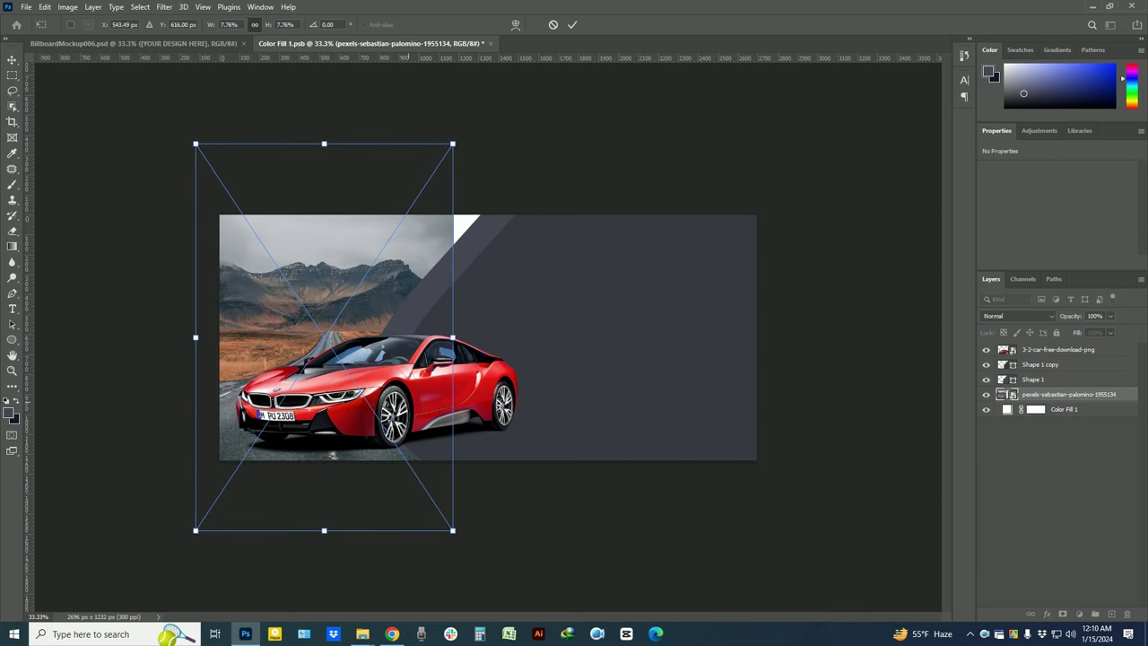
{"action": "left_click_drag", "start_coordinate": [324, 377], "coordinate": [348, 337]}
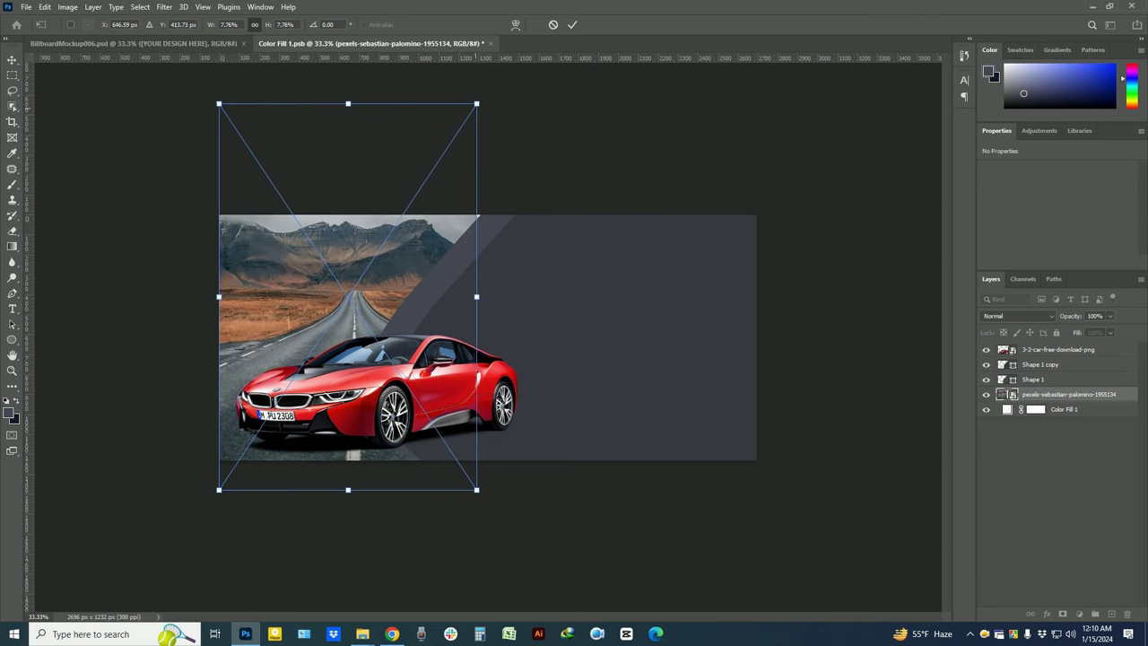
{"action": "left_click_drag", "start_coordinate": [476, 104], "coordinate": [484, 91]}
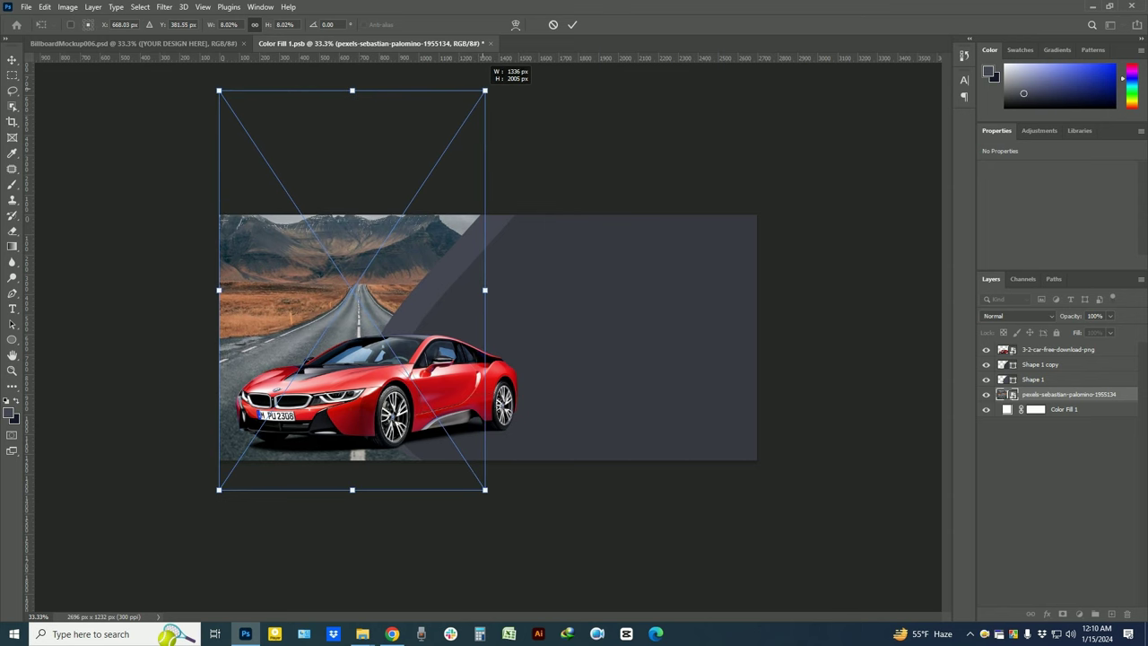
{"action": "left_click_drag", "start_coordinate": [460, 281], "coordinate": [460, 302]}
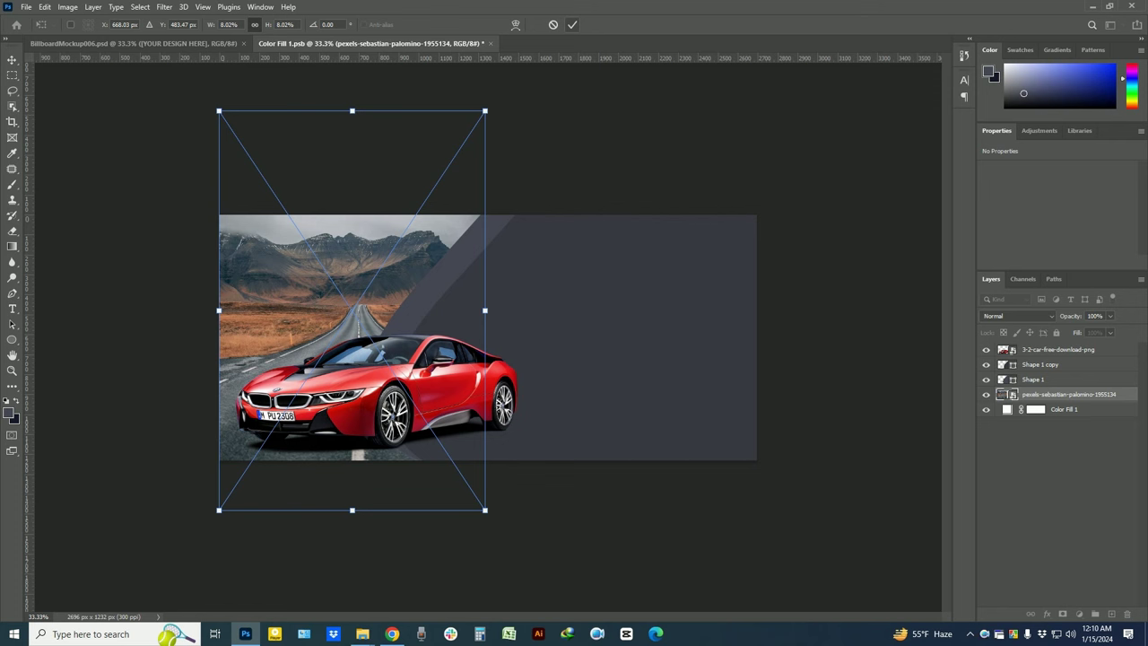
{"action": "key", "text": "Return"}
Set the Shape 1 stripe's fill to white #ffffff
{"action": "key", "text": "alt+bracketright"}
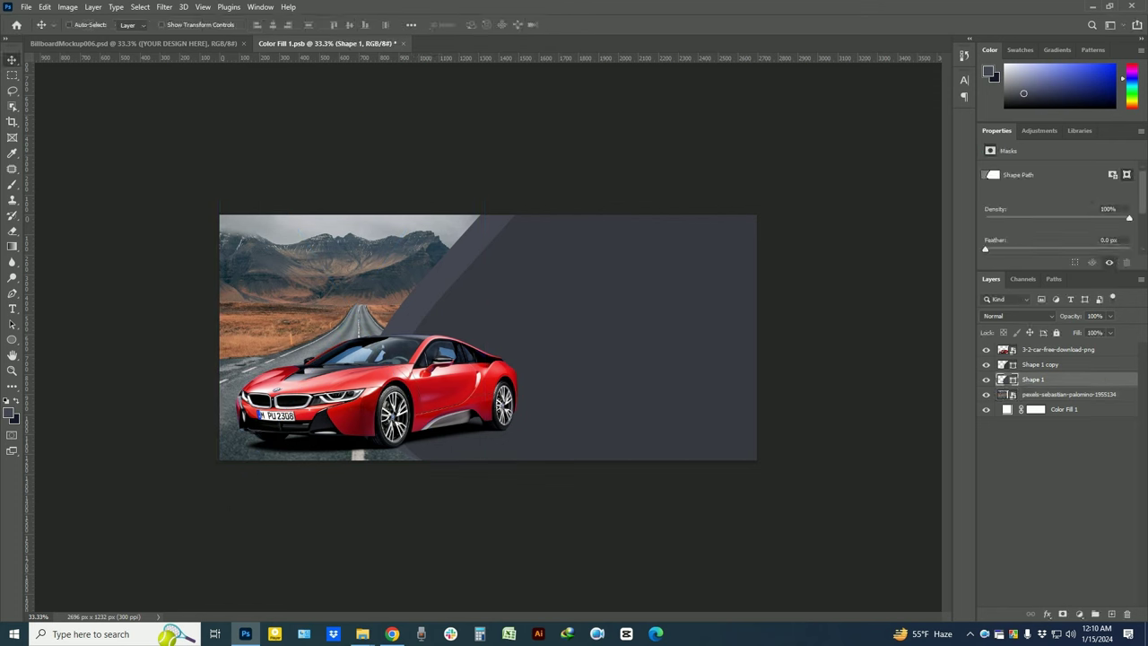
{"action": "double_click", "coordinate": [1002, 379]}
{"action": "type", "text": "ffffff"}
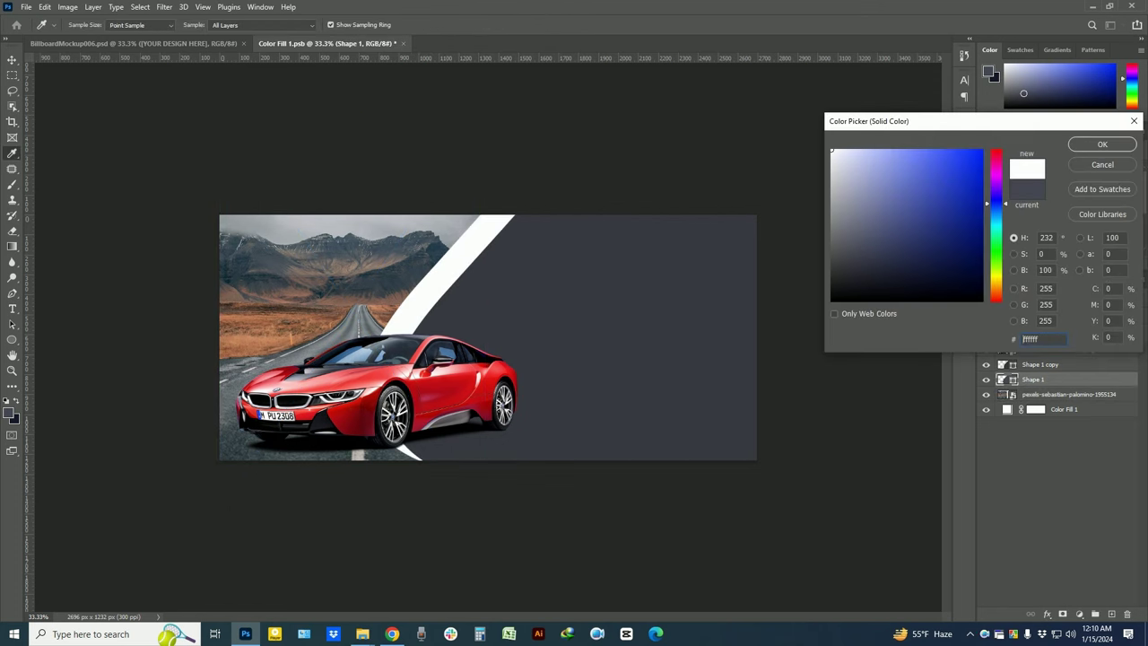
{"action": "key", "text": "Return"}
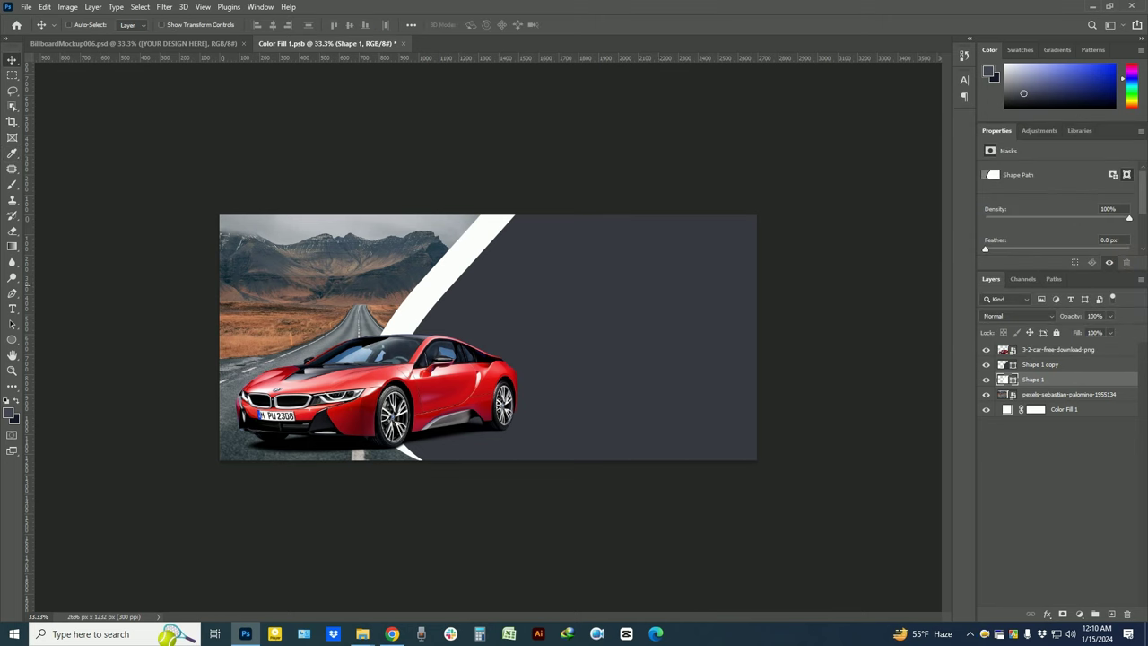
Rotate Shape 1 copy 1.61° and stretch it to about 112% height
{"action": "key", "text": "alt+bracketright"}
{"action": "key", "text": "Left"}
{"action": "key", "text": "Left"}
{"action": "key", "text": "Left"}
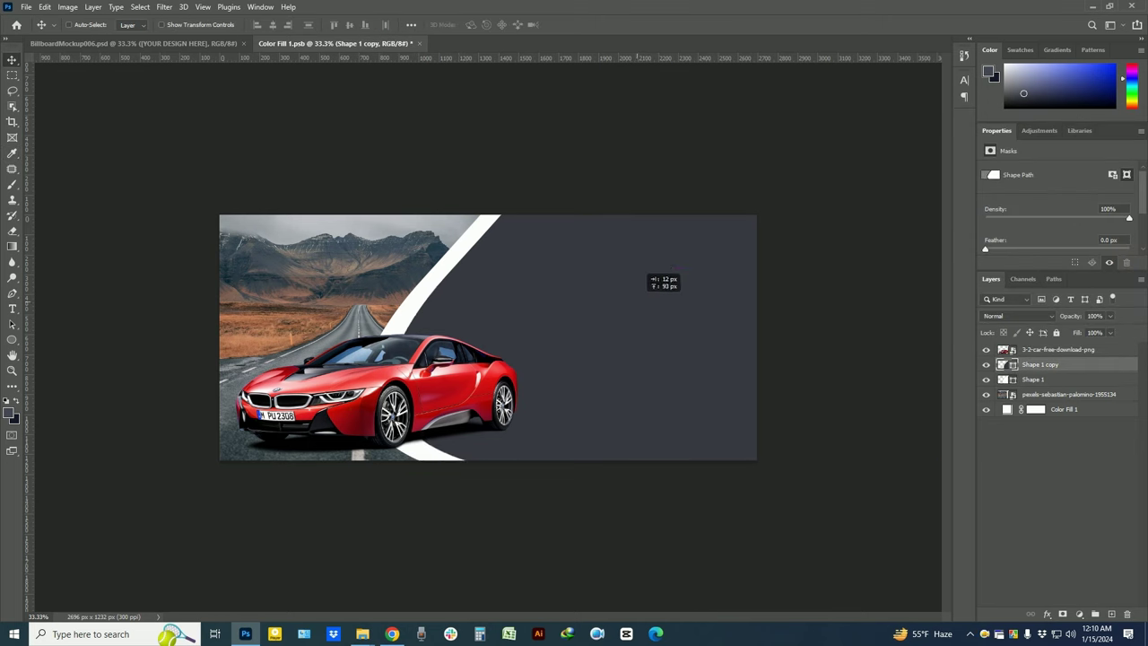
{"action": "left_click", "coordinate": [44, 7]}
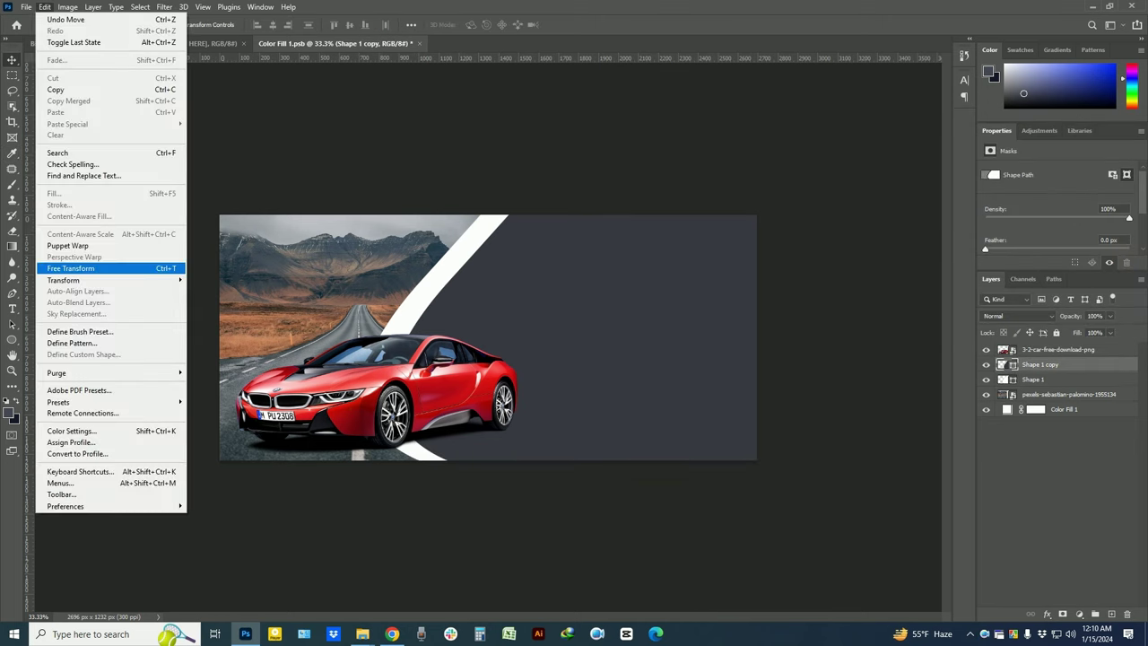
{"action": "left_click", "coordinate": [81, 265]}
{"action": "key", "text": "ctrl+minus"}
{"action": "left_click_drag", "start_coordinate": [893, 453], "coordinate": [892, 422]}
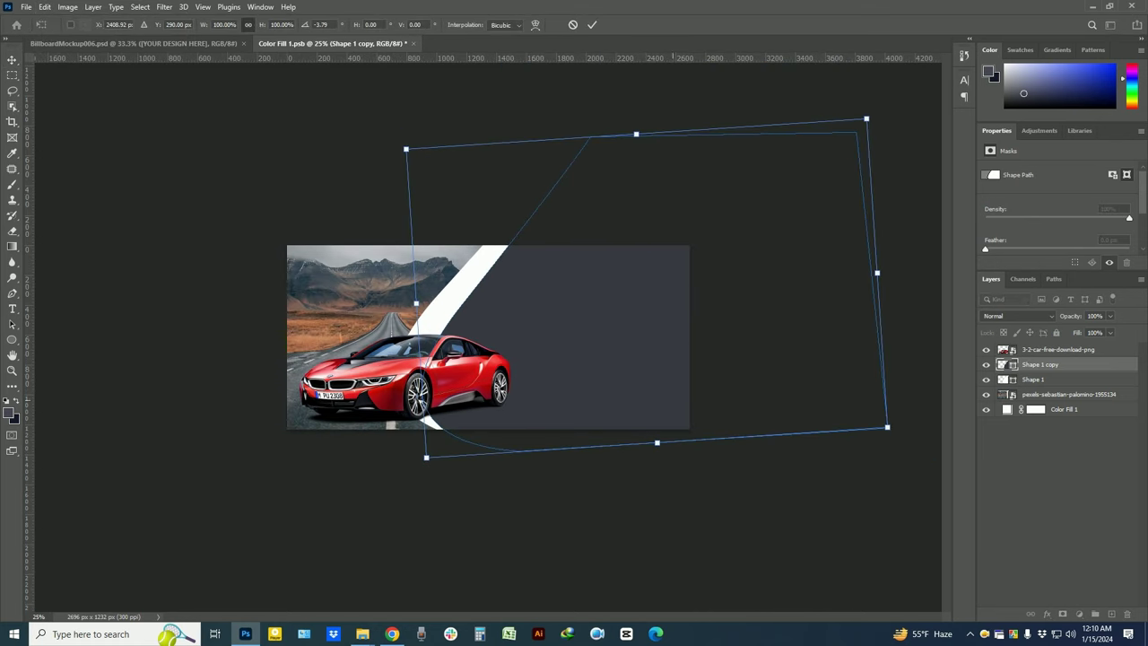
{"action": "left_click_drag", "start_coordinate": [897, 233], "coordinate": [902, 274]}
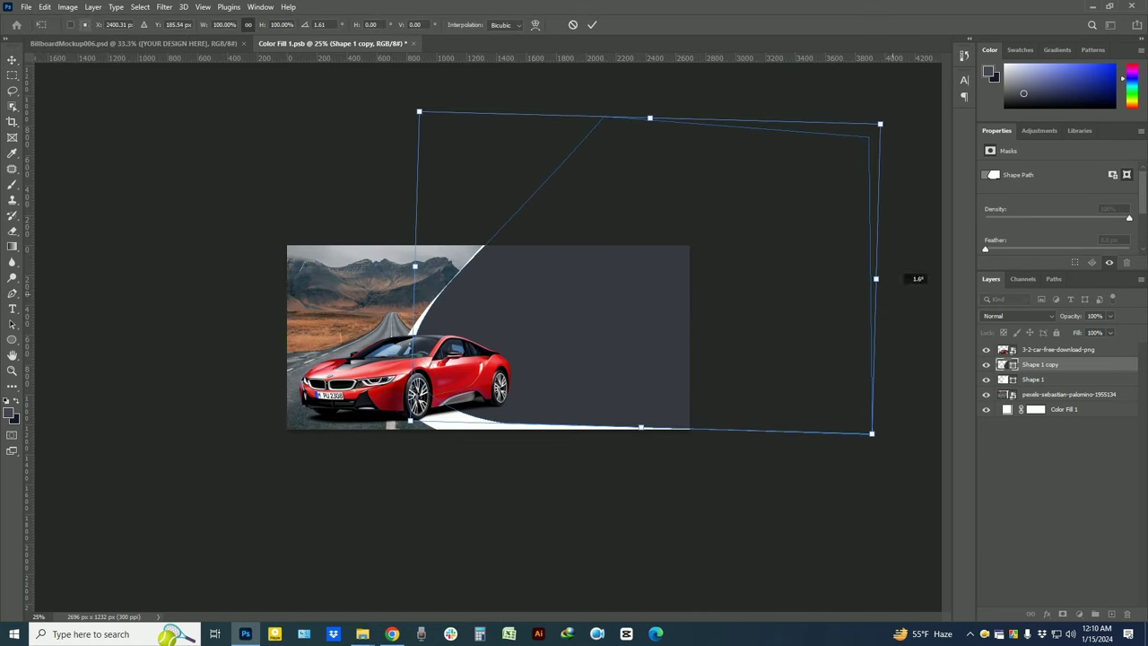
{"action": "left_click_drag", "start_coordinate": [677, 278], "coordinate": [646, 300]}
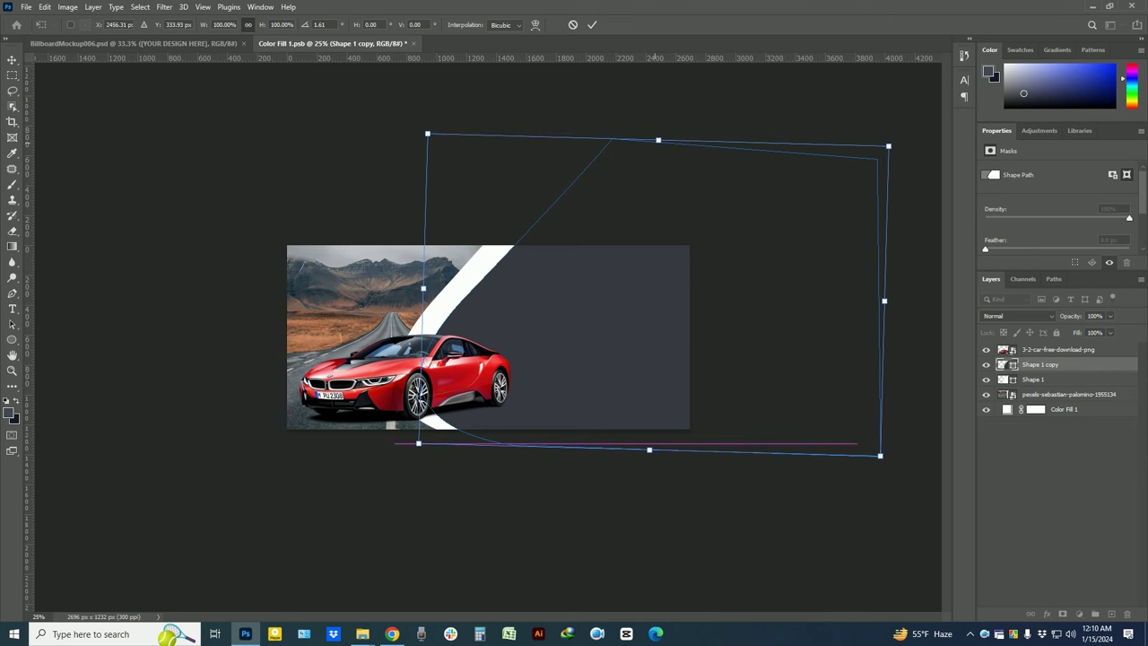
{"action": "left_click_drag", "start_coordinate": [658, 140], "coordinate": [660, 94]}
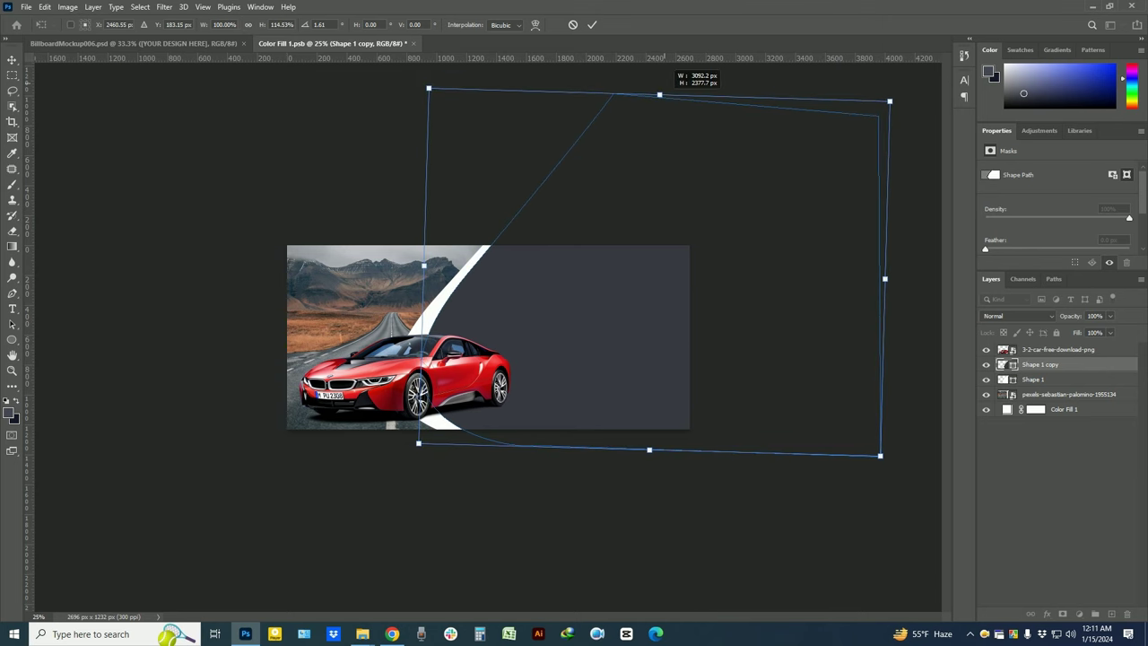
{"action": "left_click_drag", "start_coordinate": [649, 450], "coordinate": [649, 443]}
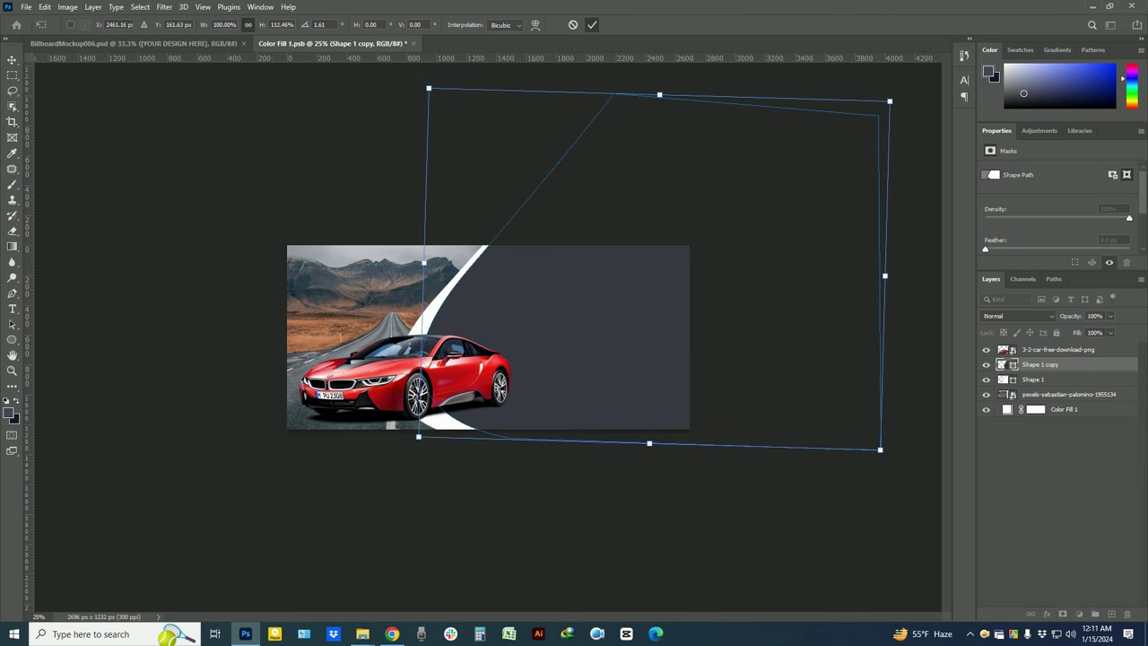
{"action": "key", "text": "Return"}
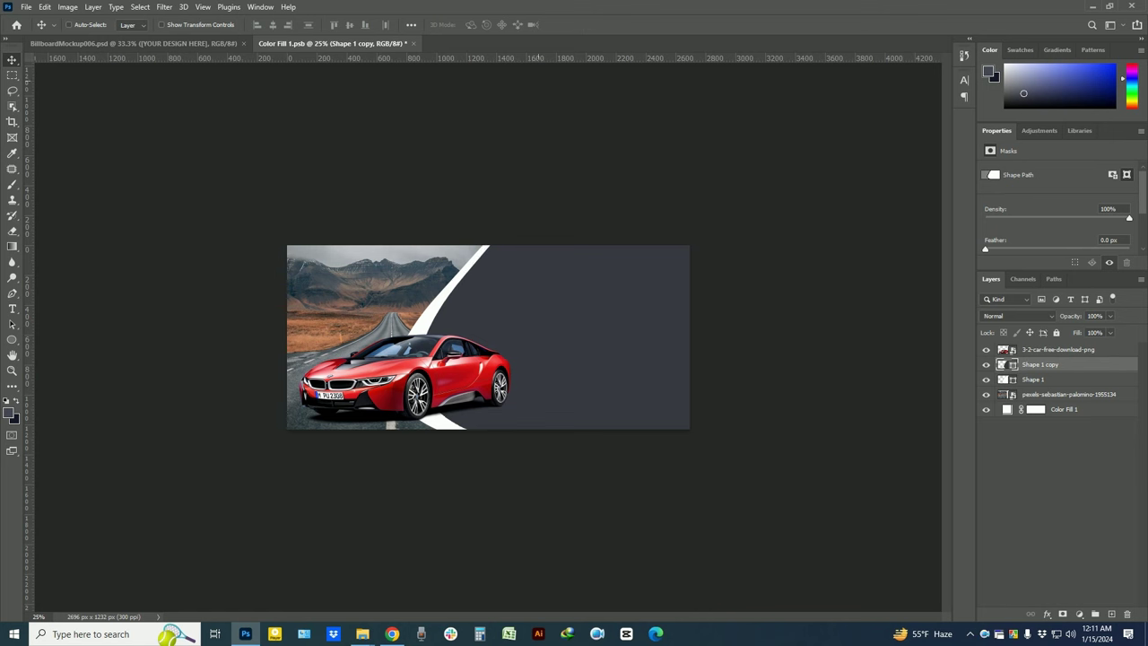
Nudge the dark panel a few pixels left and zoom back in to 33.3%
{"action": "key", "text": "z"}
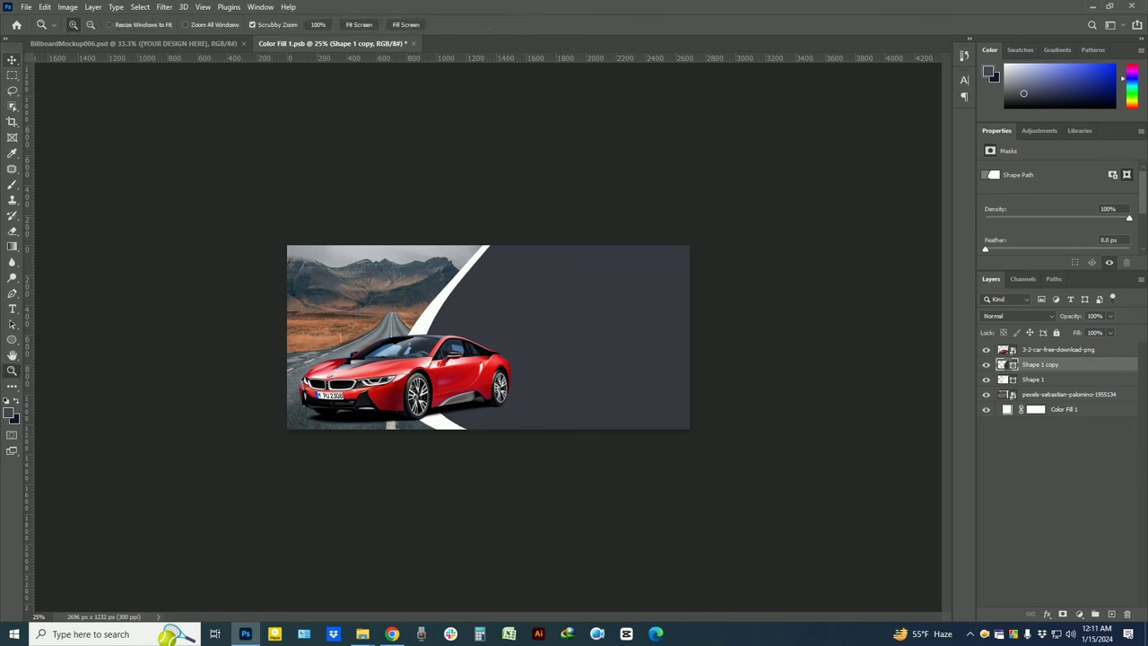
{"action": "key", "text": "v"}
{"action": "key", "text": "shift+Left"}
{"action": "key", "text": "shift+Left"}
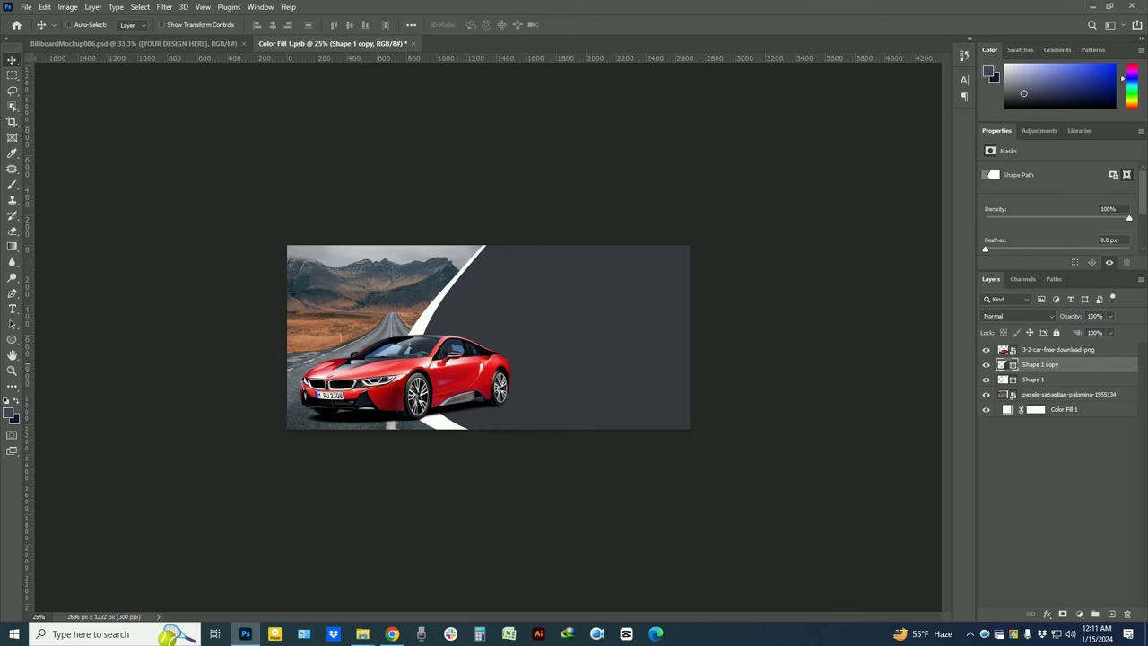
{"action": "key", "text": "ctrl+plus"}
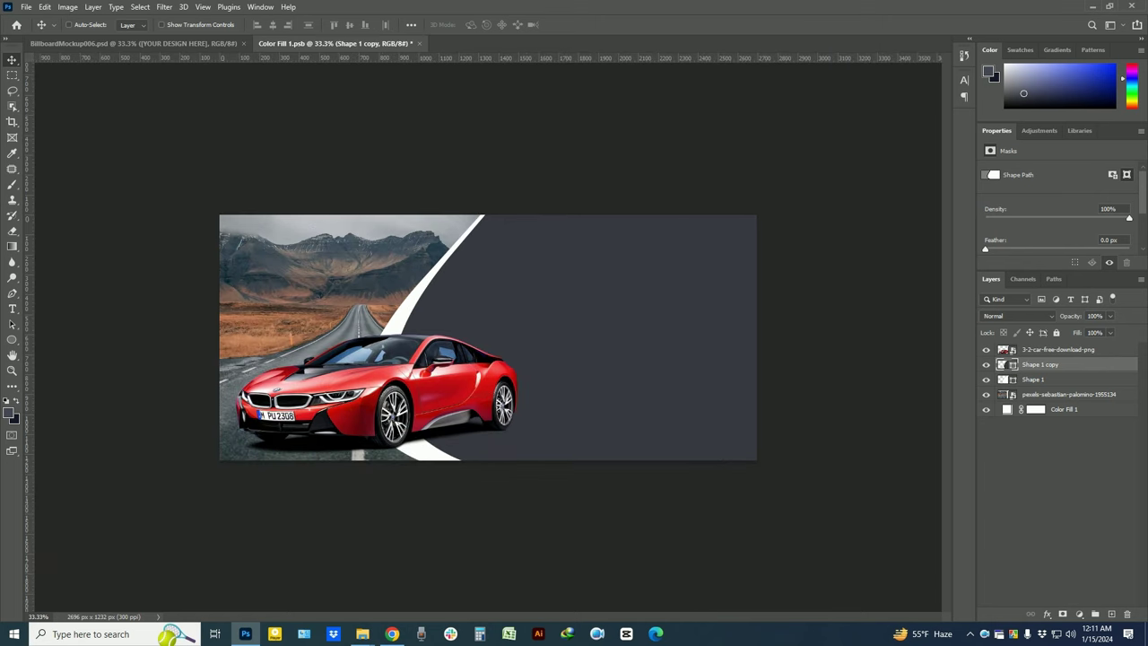
Recolour the dark swoosh panel bright red #b30914
{"action": "double_click", "coordinate": [1002, 365]}
{"action": "left_click", "coordinate": [476, 395]}
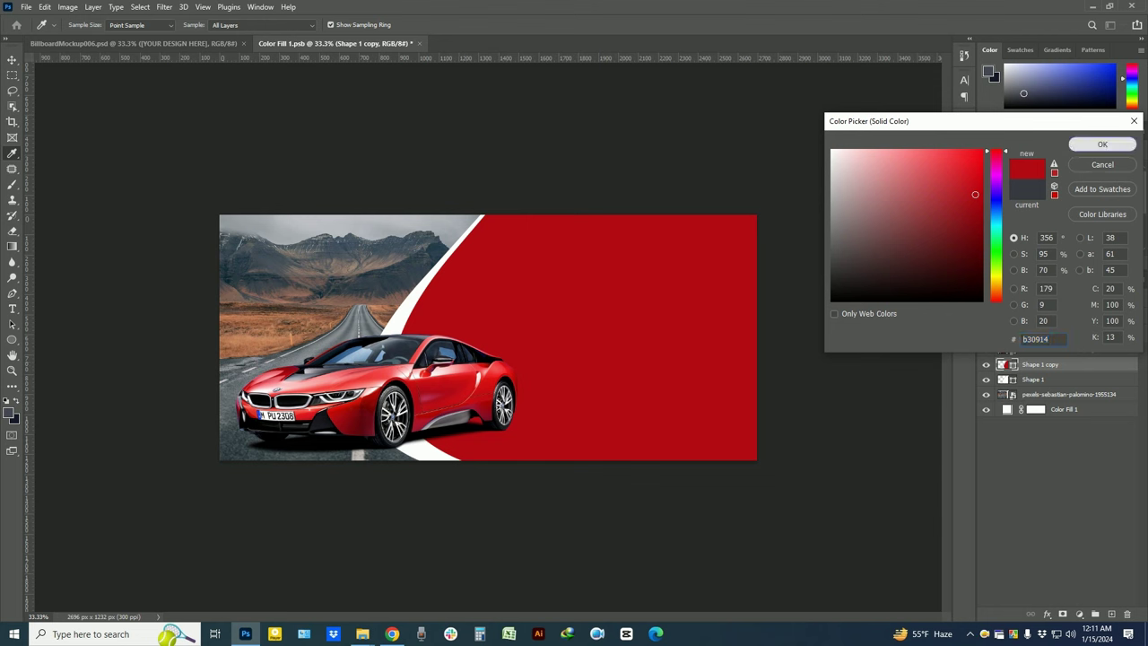
{"action": "left_click", "coordinate": [1102, 144]}
Make the curved stripe dark red #880009 and add a new empty layer above Shape 1 copy
{"action": "double_click", "coordinate": [1002, 379]}
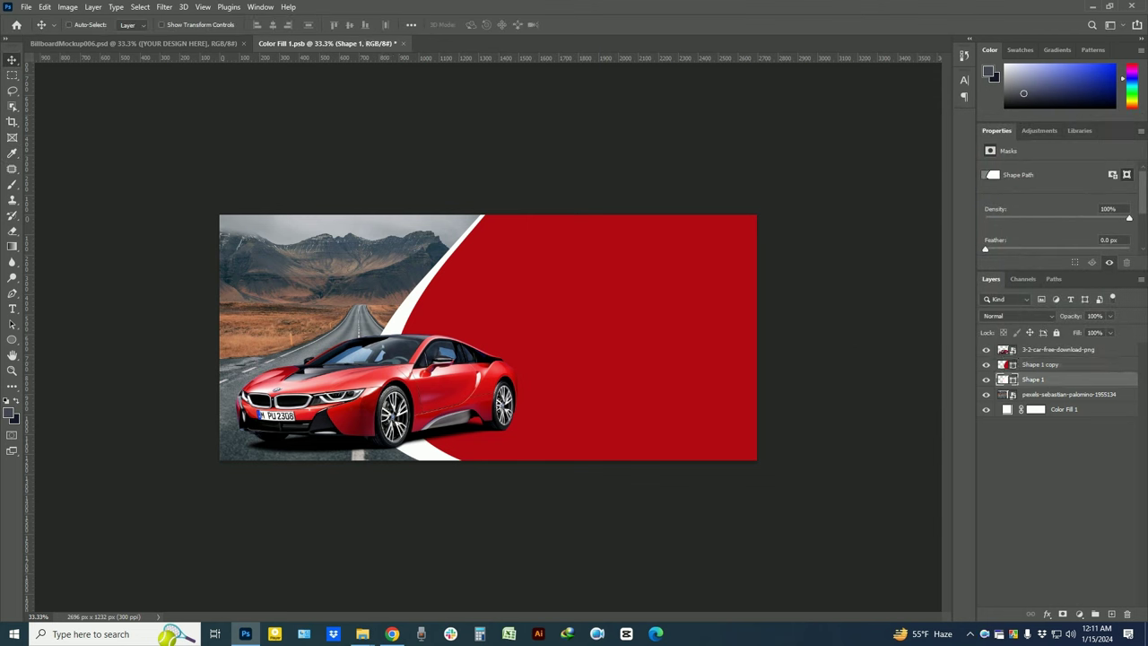
{"action": "left_click", "coordinate": [583, 341]}
{"action": "left_click", "coordinate": [977, 230]}
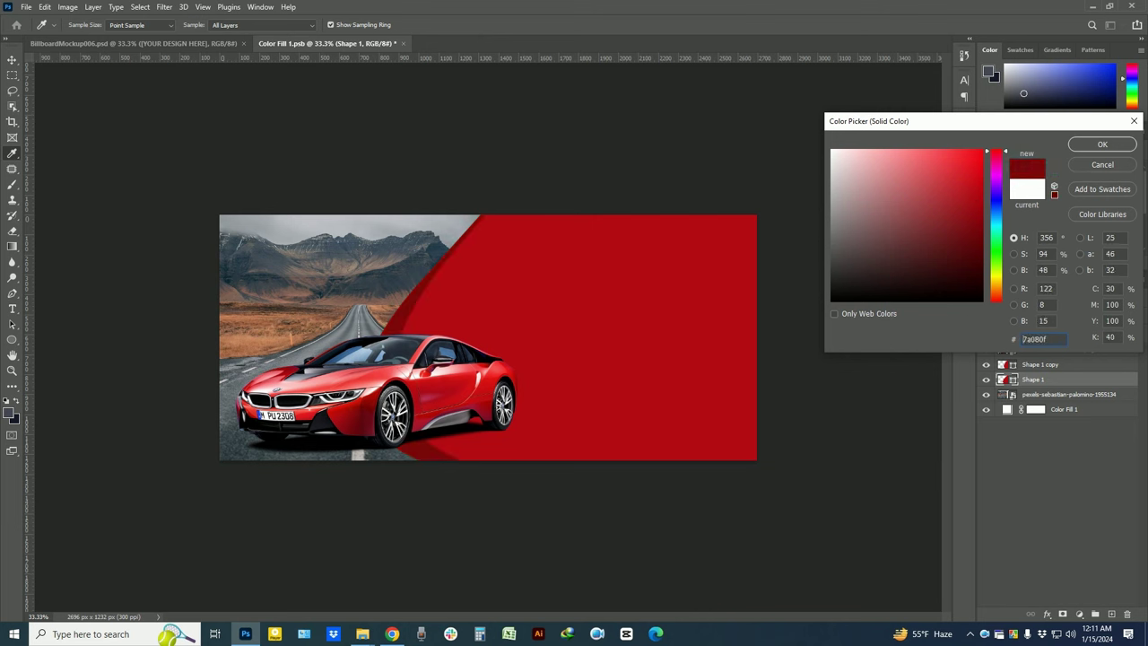
{"action": "type", "text": "880009"}
{"action": "left_click", "coordinate": [1103, 144]}
{"action": "key", "text": "alt+bracketright"}
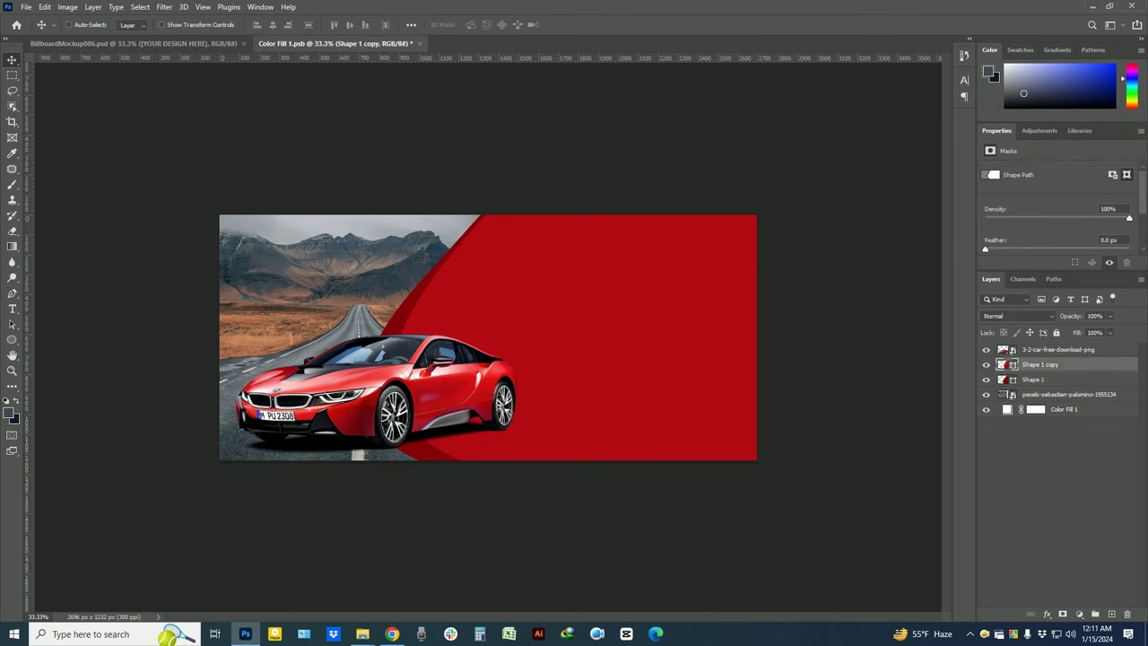
{"action": "left_click", "coordinate": [1111, 614]}
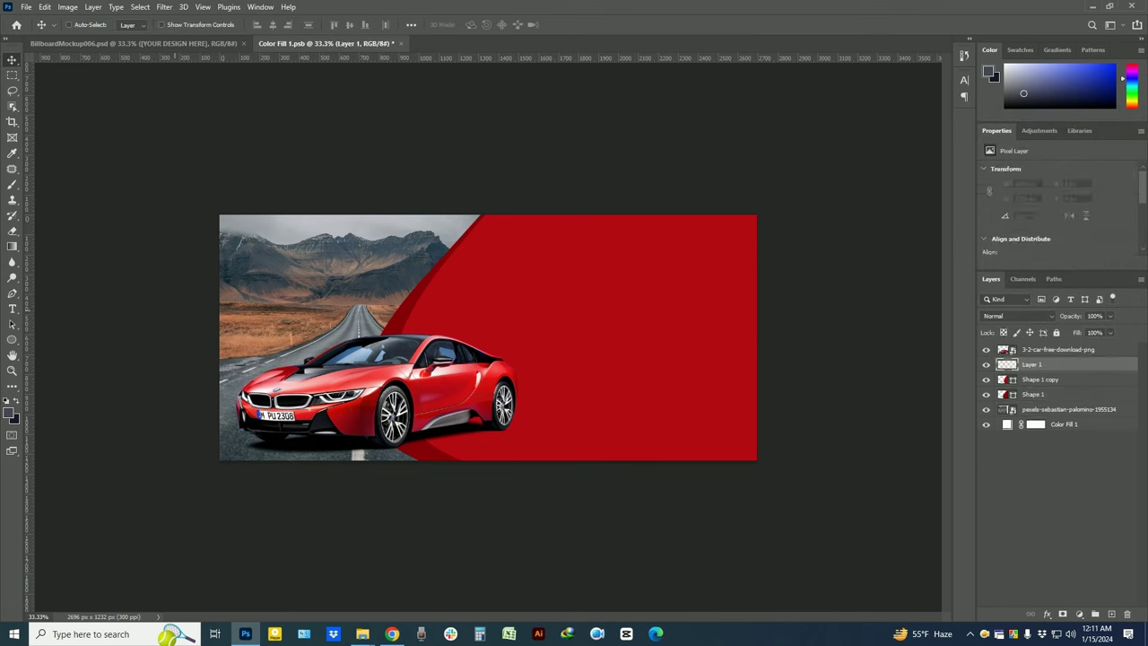
Draw a curved Shape 2 beneath the car and clip it to the red panel
{"action": "key", "text": "p"}
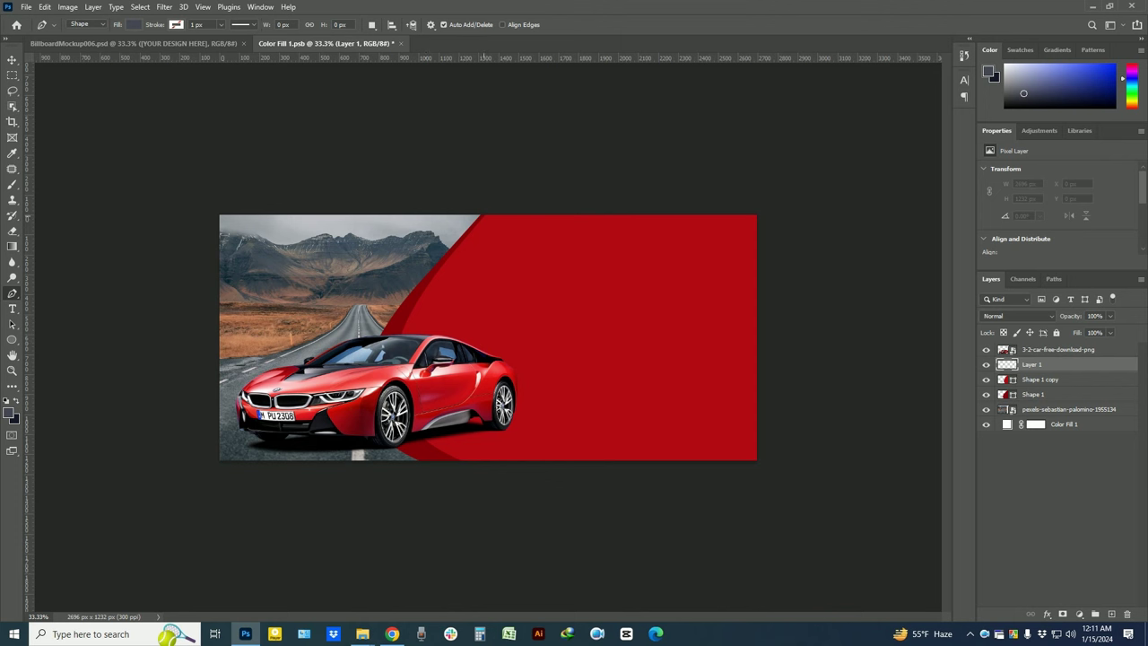
{"action": "left_click", "coordinate": [488, 210]}
{"action": "left_click_drag", "start_coordinate": [539, 464], "coordinate": [811, 524]}
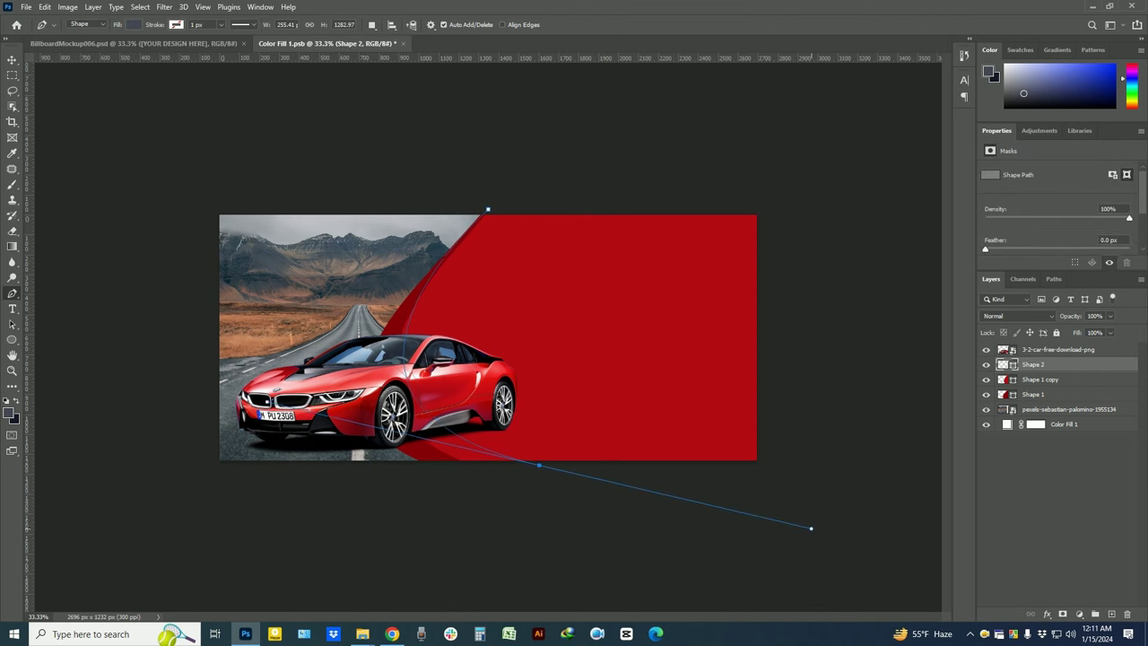
{"action": "left_click", "coordinate": [539, 465], "text": "alt"}
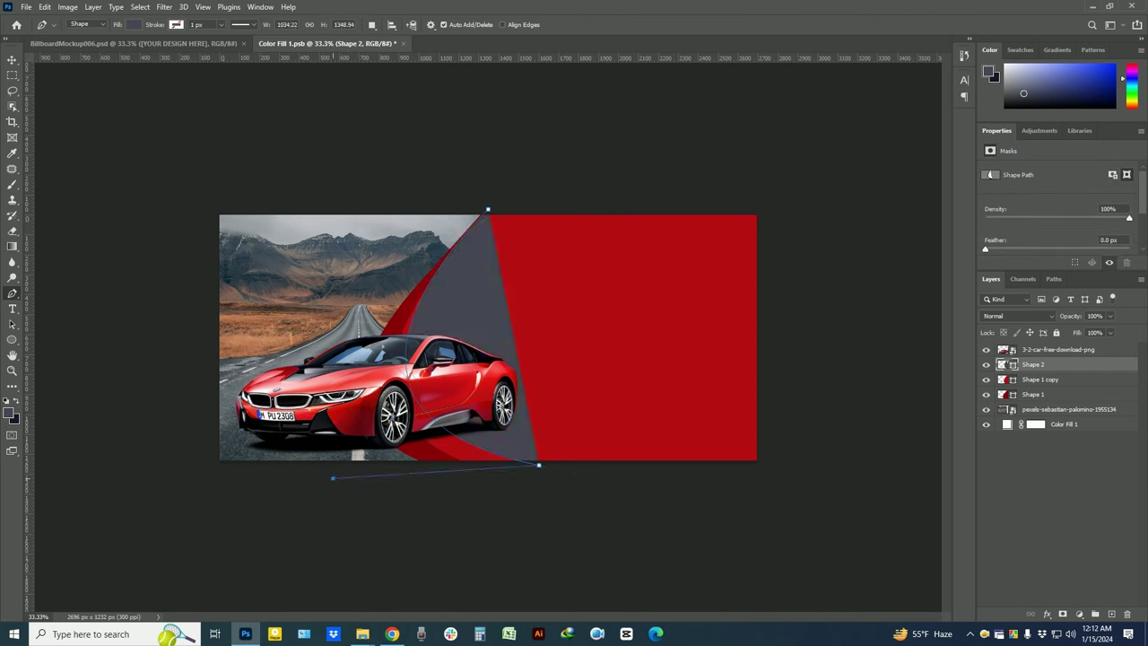
{"action": "left_click_drag", "start_coordinate": [333, 478], "coordinate": [340, 252]}
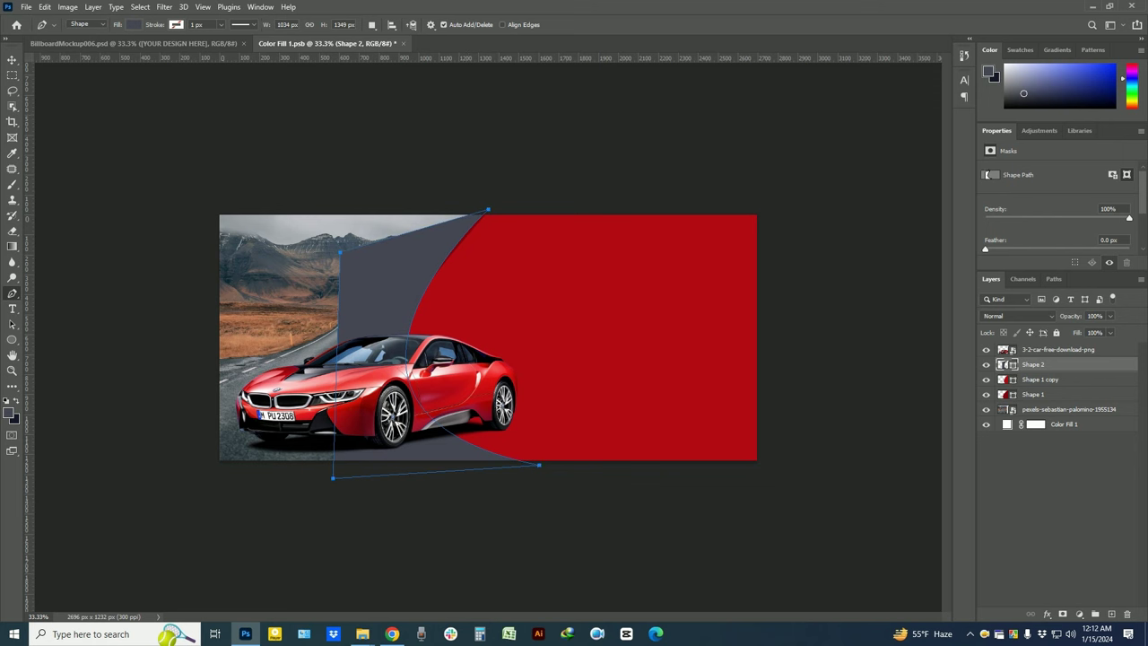
{"action": "right_click", "coordinate": [1049, 364]}
{"action": "left_click", "coordinate": [987, 344]}
{"action": "key", "text": "v"}
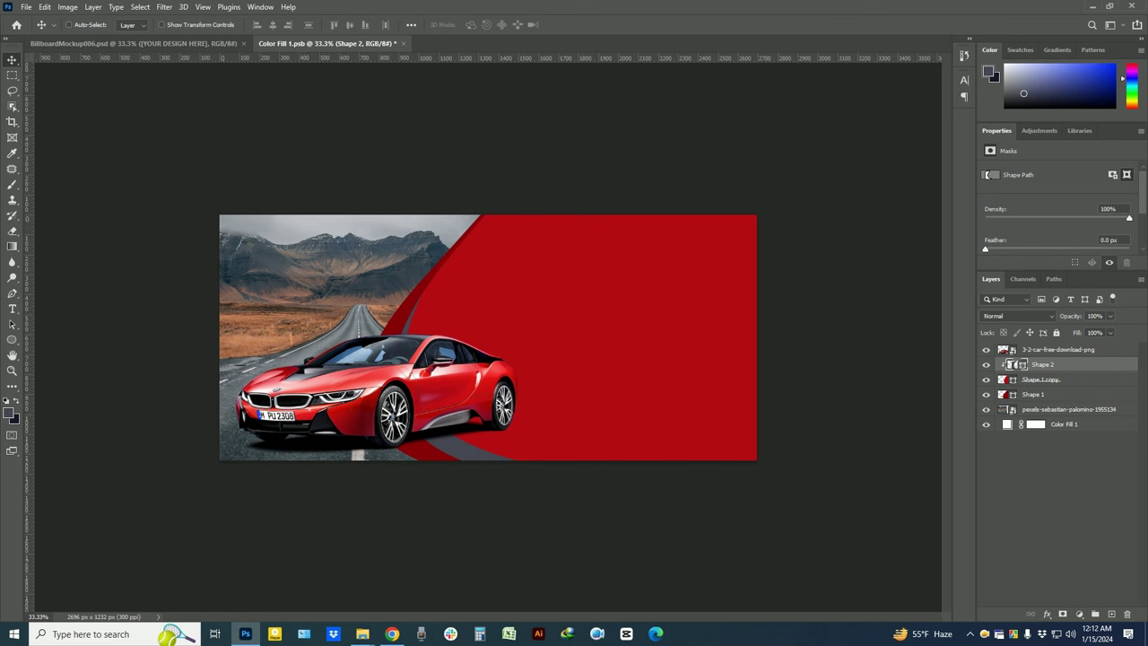
Give the new curved Shape 2 a dark fill colour
{"action": "double_click", "coordinate": [1012, 364]}
{"action": "left_click", "coordinate": [832, 151]}
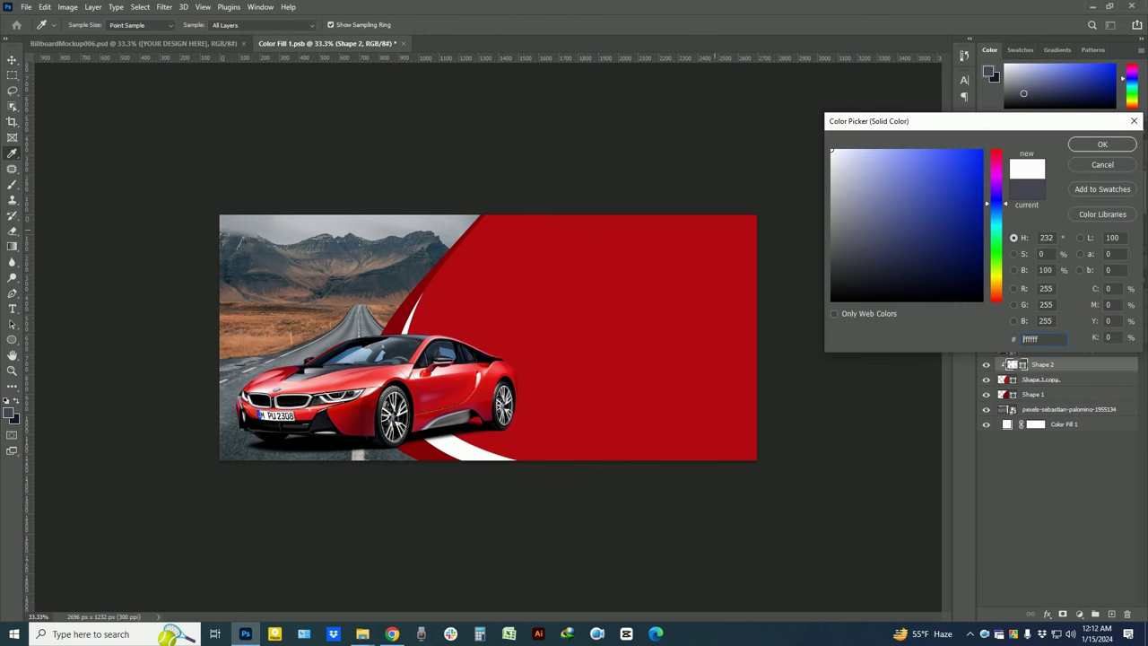
{"action": "left_click", "coordinate": [539, 296]}
{"action": "type", "text": "cb121e"}
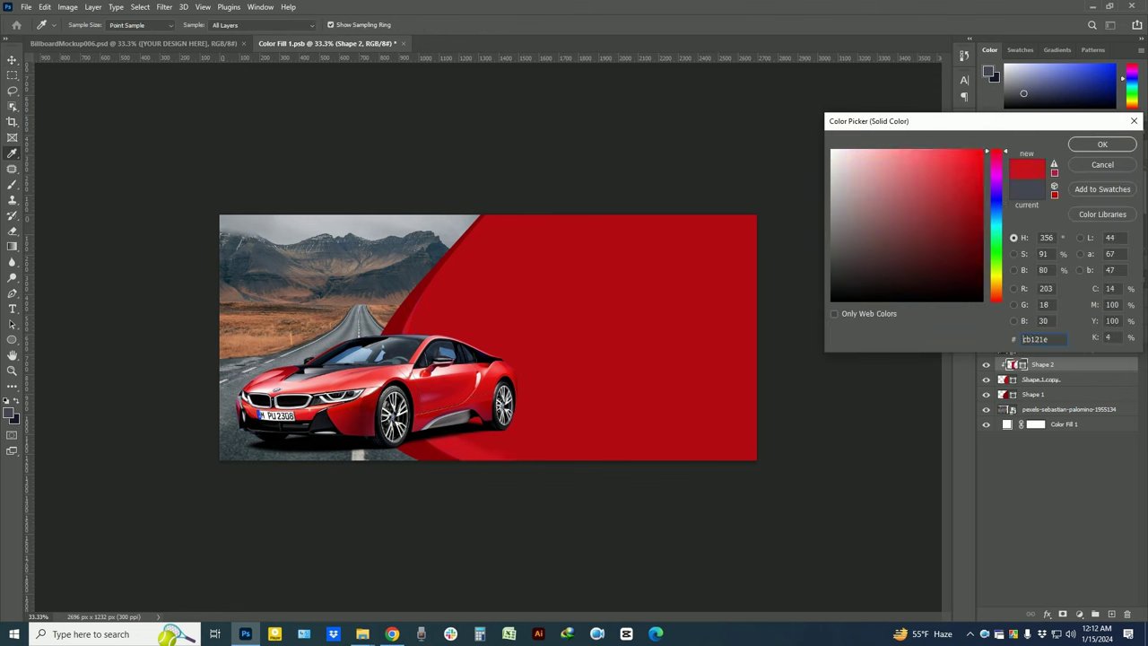
{"action": "type", "text": "440d10"}
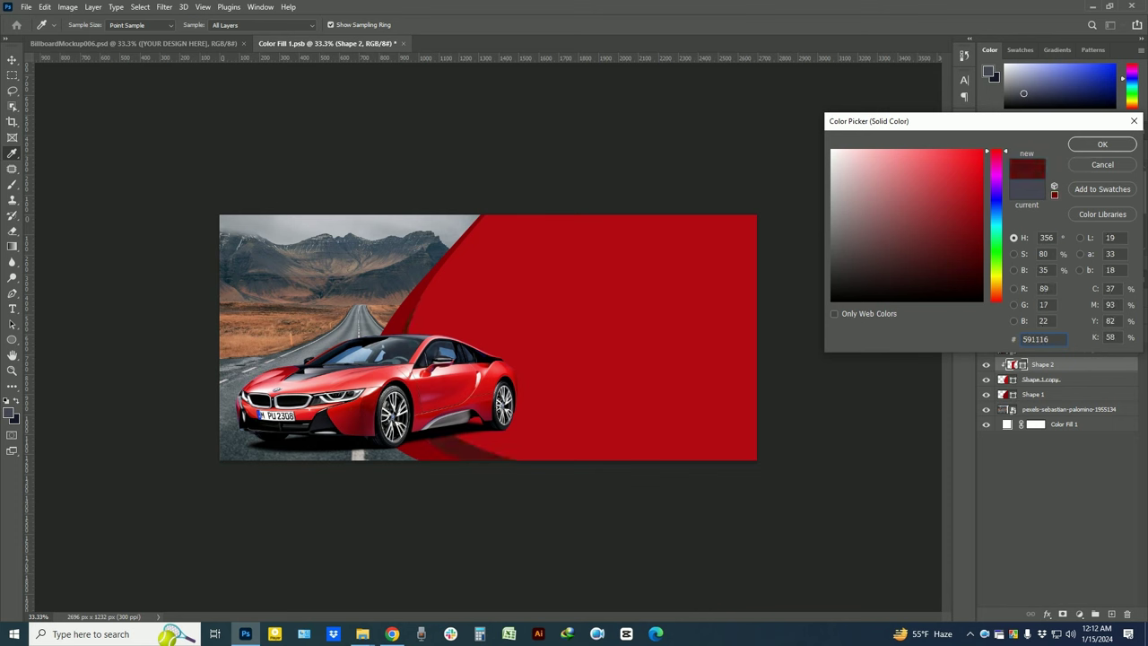
{"action": "type", "text": "ffffff"}
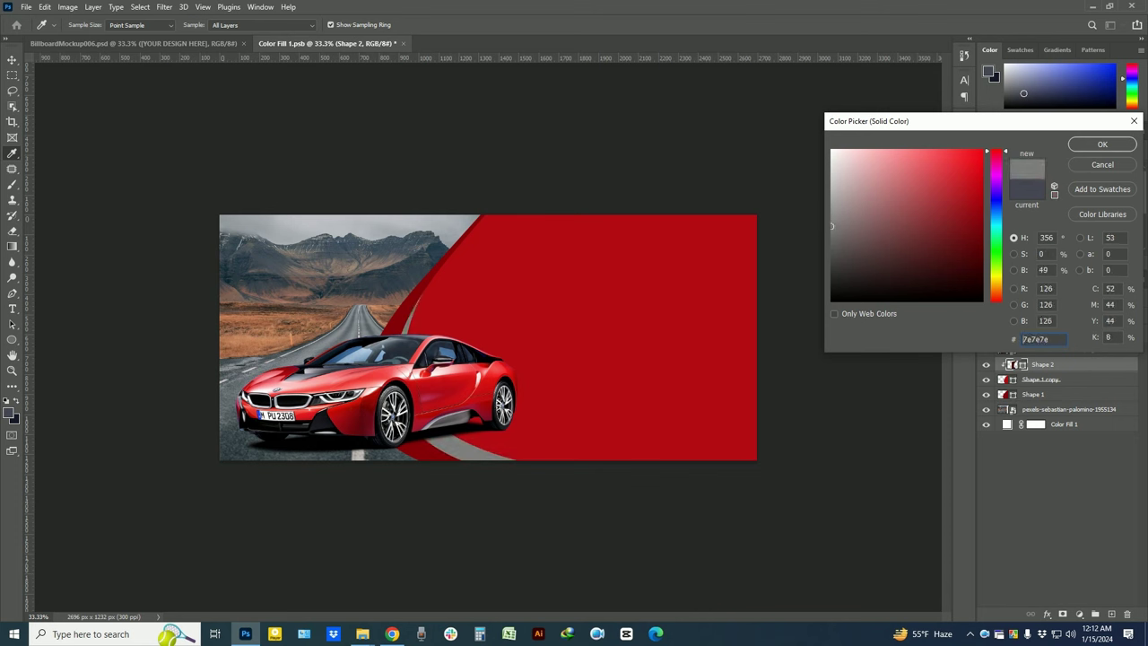
{"action": "type", "text": "282828"}
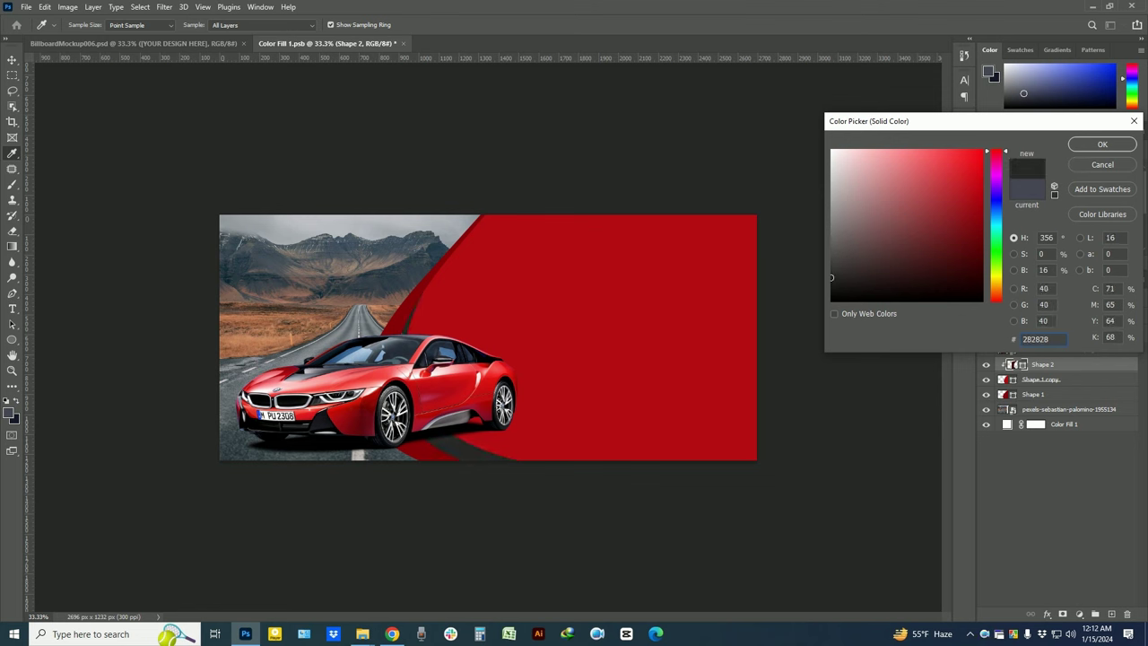
{"action": "left_click_drag", "start_coordinate": [831, 281], "coordinate": [831, 287]}
{"action": "key", "text": "Return"}
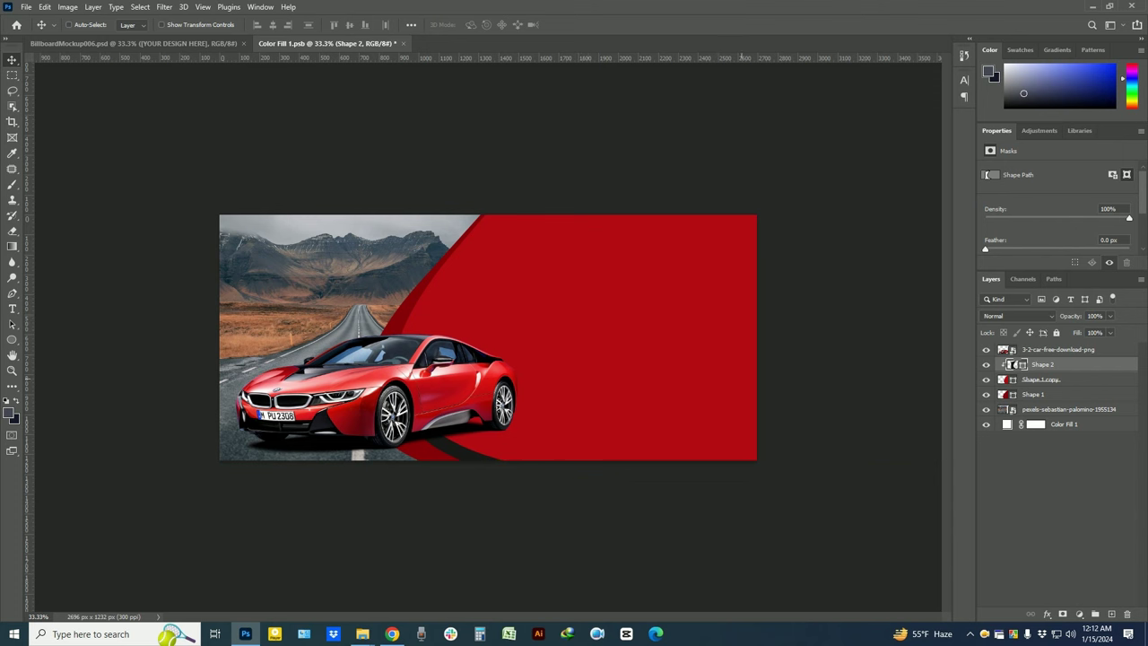
Change Shape 2's fill colour to white
{"action": "double_click", "coordinate": [1011, 364]}
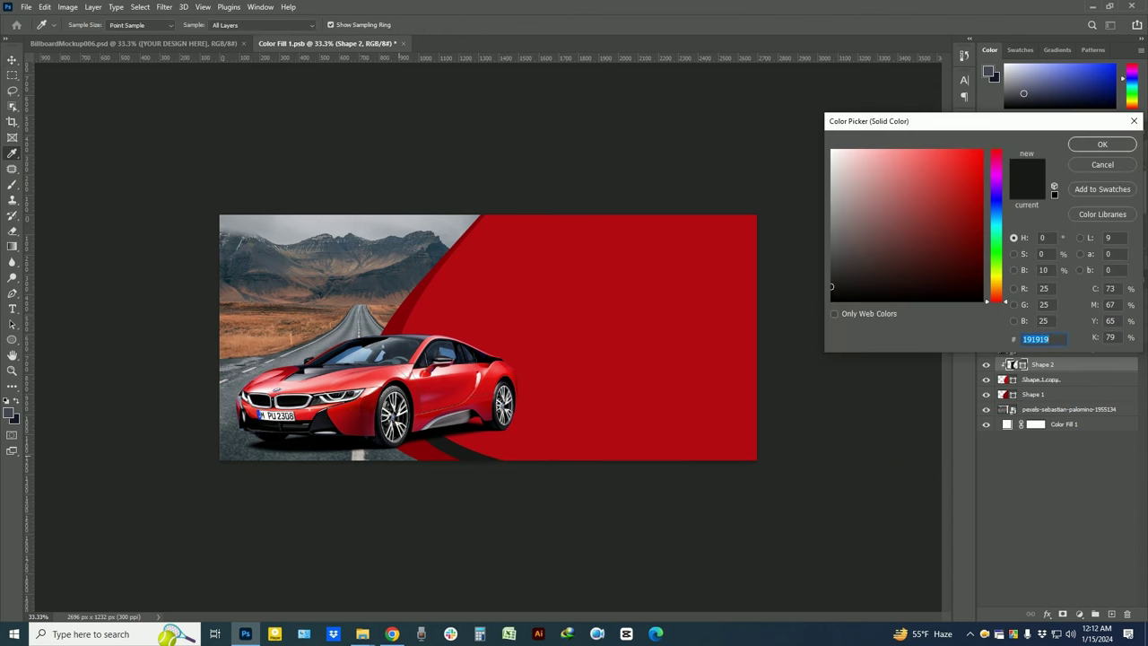
{"action": "left_click_drag", "start_coordinate": [413, 354], "coordinate": [359, 376]}
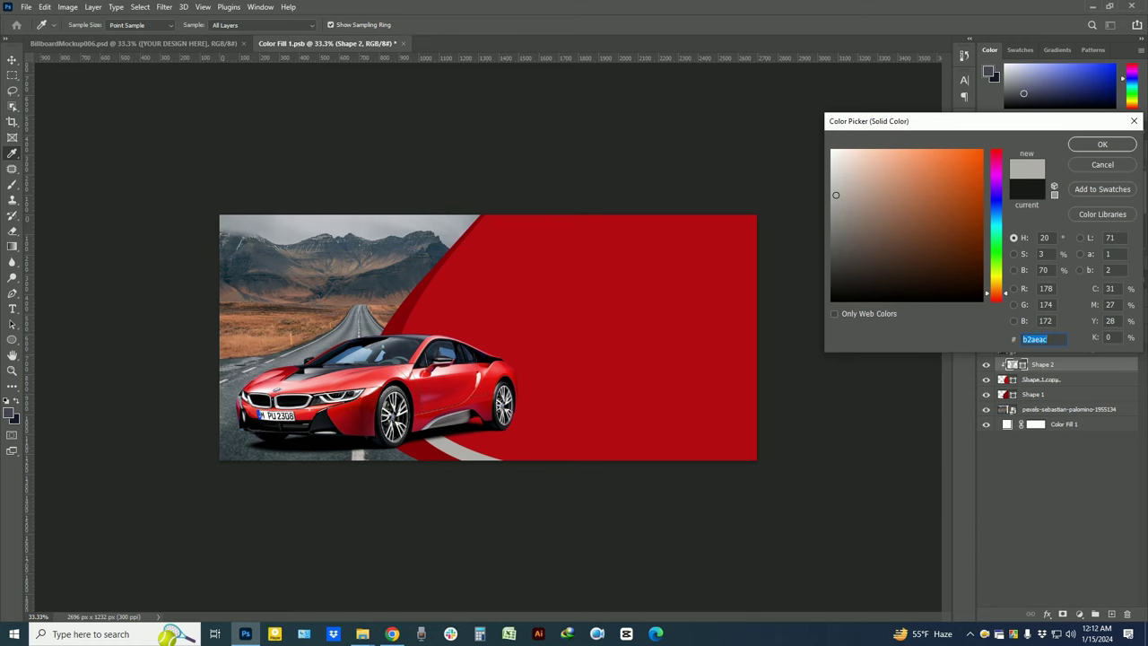
{"action": "left_click_drag", "start_coordinate": [836, 195], "coordinate": [832, 151]}
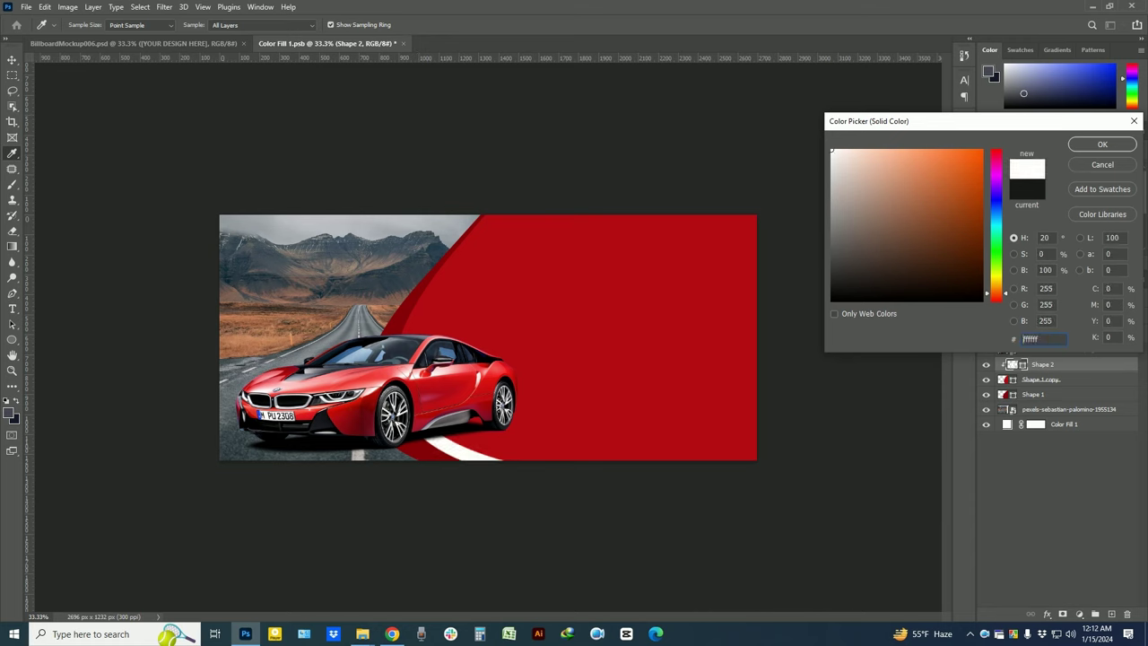
{"action": "left_click", "coordinate": [1103, 145]}
Drag the woman photo pexels-vinicius-wiesehofer-1130625 into the banner and align it with the red shape
{"action": "key", "text": "alt+Tab"}
{"action": "mouse_move", "coordinate": [130, 305]}
{"action": "left_mouse_down"}
{"action": "mouse_move", "coordinate": [251, 628]}
{"action": "mouse_move", "coordinate": [585, 340]}
{"action": "left_mouse_up"}
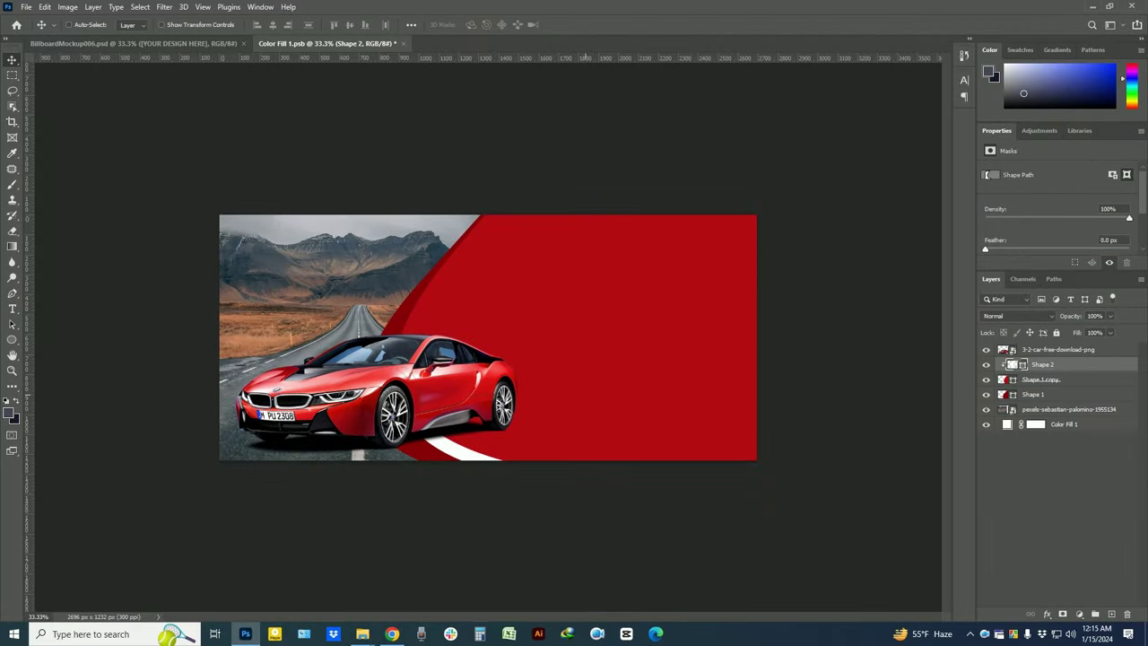
{"action": "mouse_move", "coordinate": [520, 321]}
{"action": "left_mouse_down"}
{"action": "mouse_move", "coordinate": [702, 325]}
{"action": "mouse_move", "coordinate": [741, 338]}
{"action": "left_mouse_up"}
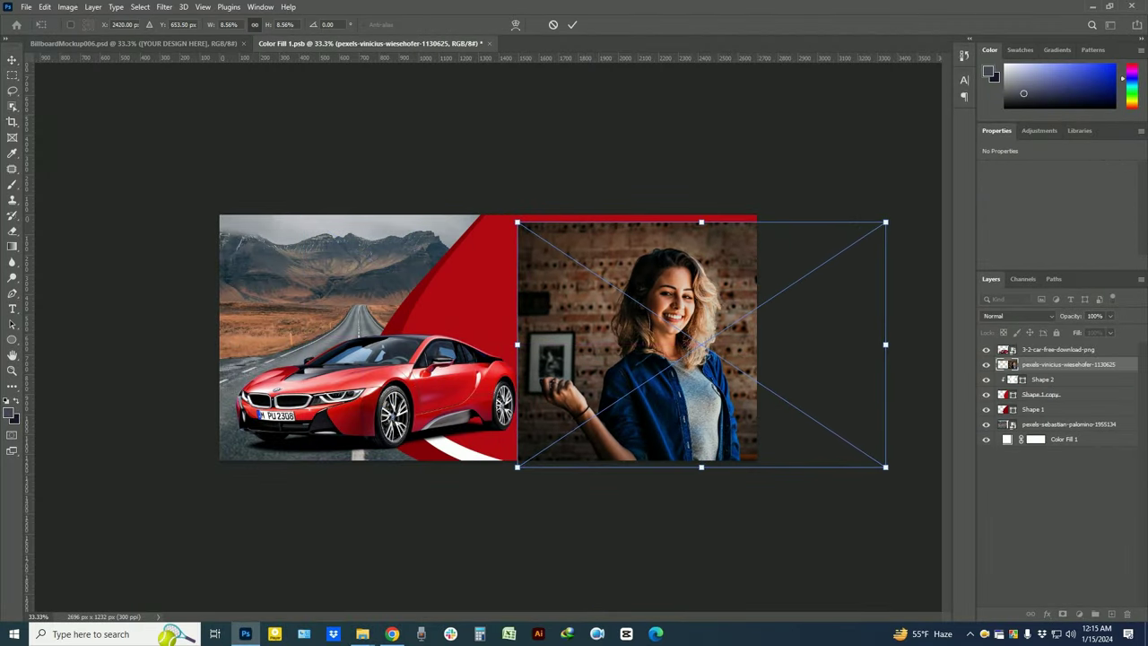
Commit the woman photo, run Select Subject on her, and lasso in her raised arm
{"action": "left_click", "coordinate": [573, 24]}
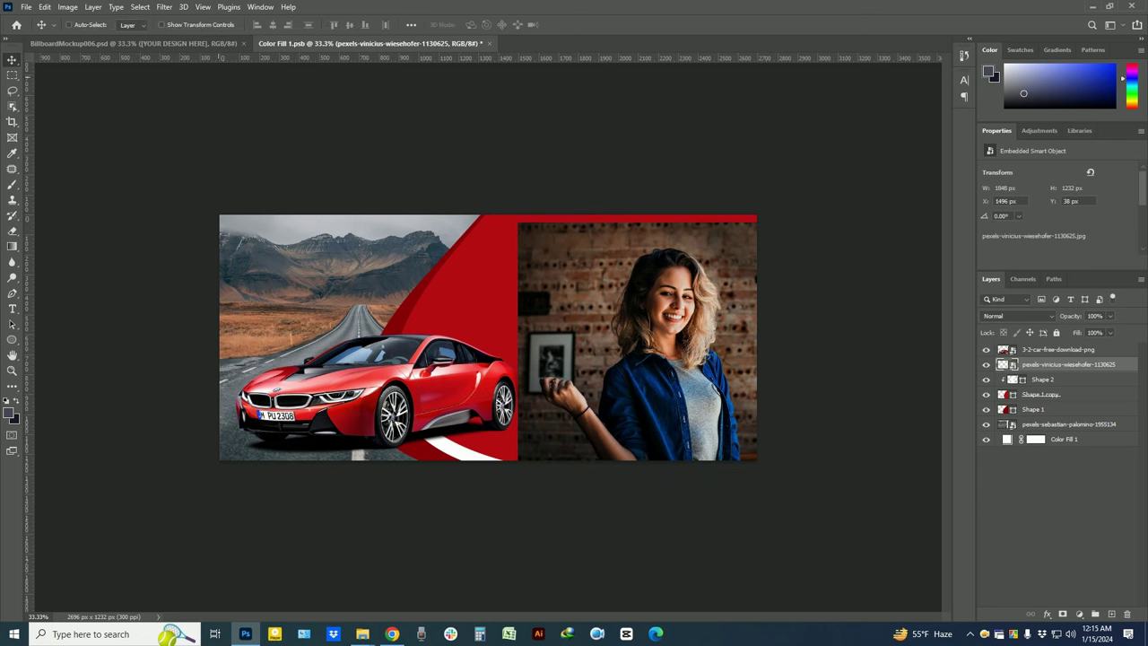
{"action": "left_click", "coordinate": [140, 7]}
{"action": "key", "text": "ctrl+plus"}
{"action": "key", "text": "ctrl+plus"}
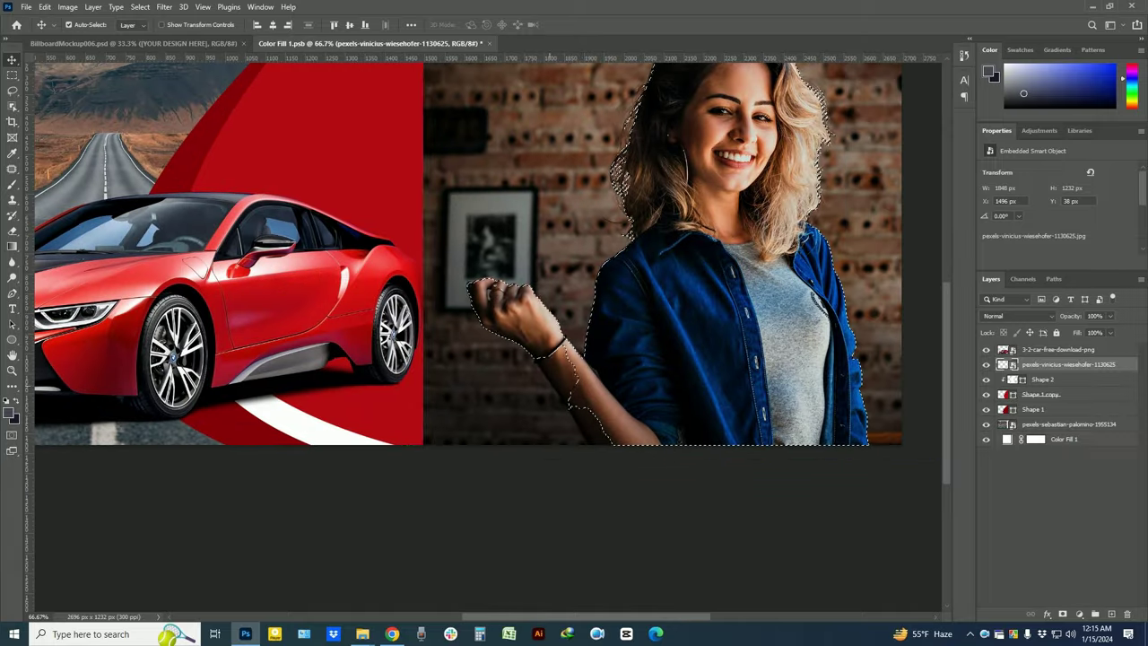
{"action": "key", "text": "ctrl+plus"}
{"action": "key", "text": "ctrl+plus"}
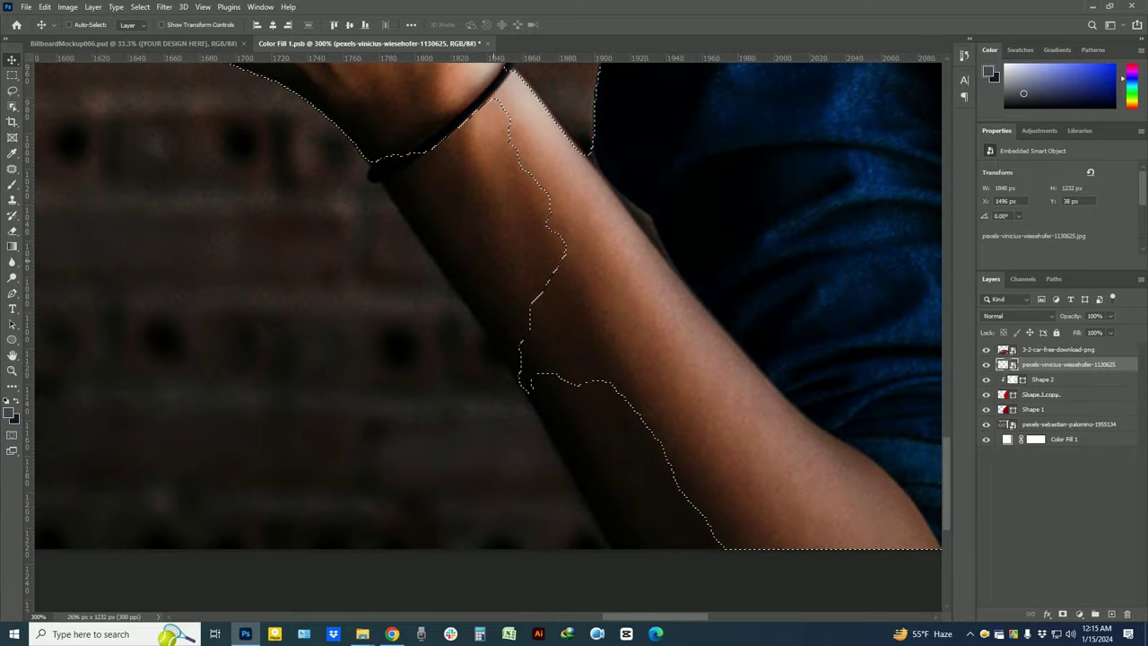
{"action": "key", "text": "ctrl+minus"}
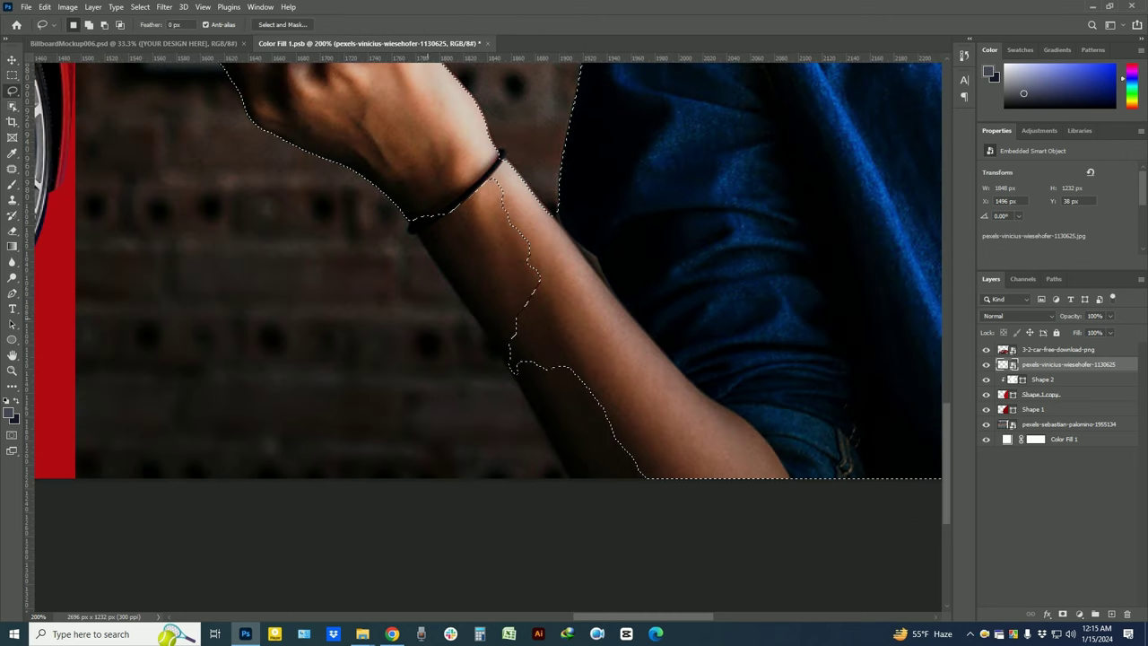
{"action": "key", "text": "l"}
{"action": "mouse_move", "coordinate": [408, 217]}
{"action": "left_mouse_down"}
{"action": "mouse_move", "coordinate": [473, 314]}
{"action": "mouse_move", "coordinate": [451, 152]}
{"action": "mouse_move", "coordinate": [408, 217]}
{"action": "left_mouse_up"}
{"action": "key", "text": "ctrl+minus"}
{"action": "key", "text": "ctrl+minus"}
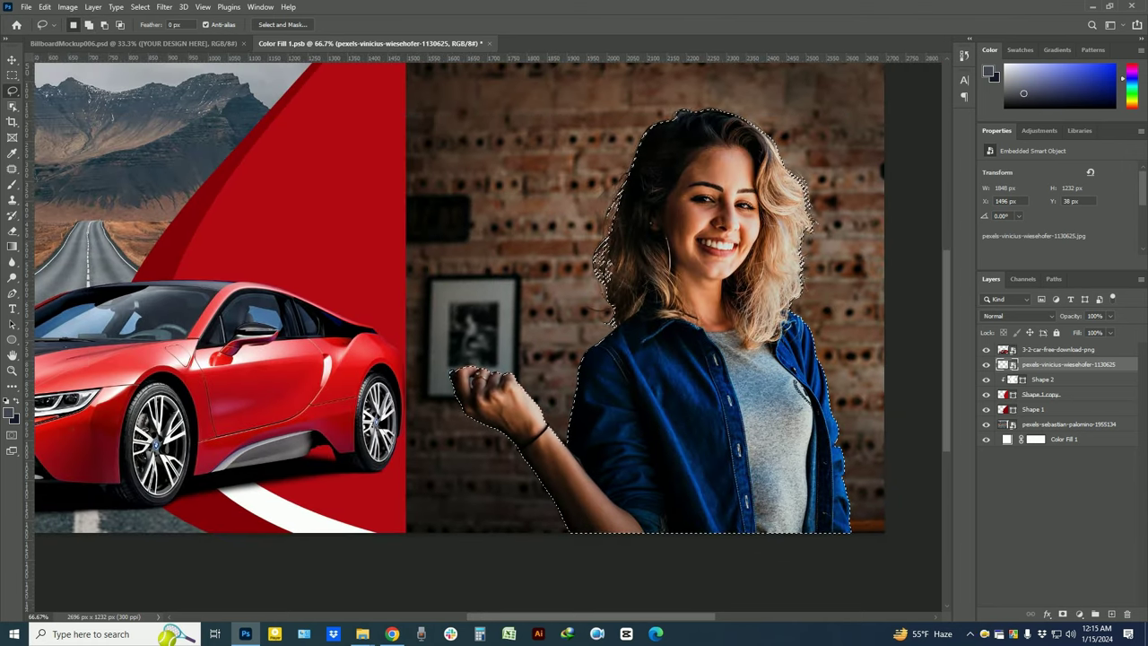
Refine the woman selection in Select and Mask and turn it into a layer mask
{"action": "key", "text": "m"}
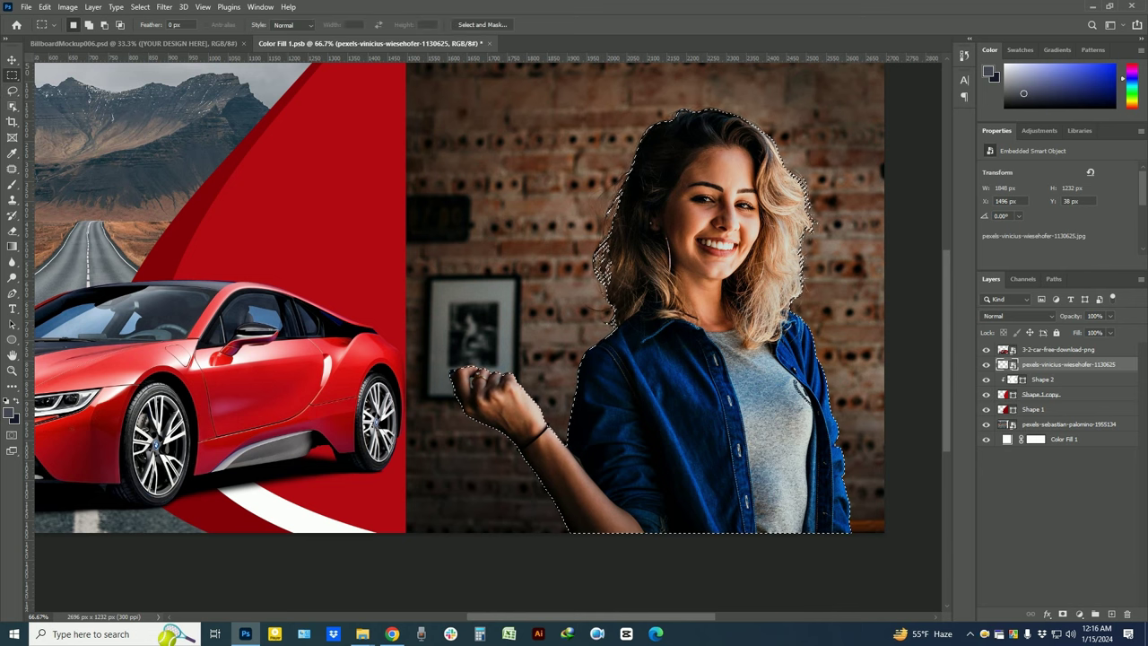
{"action": "left_click", "coordinate": [482, 25]}
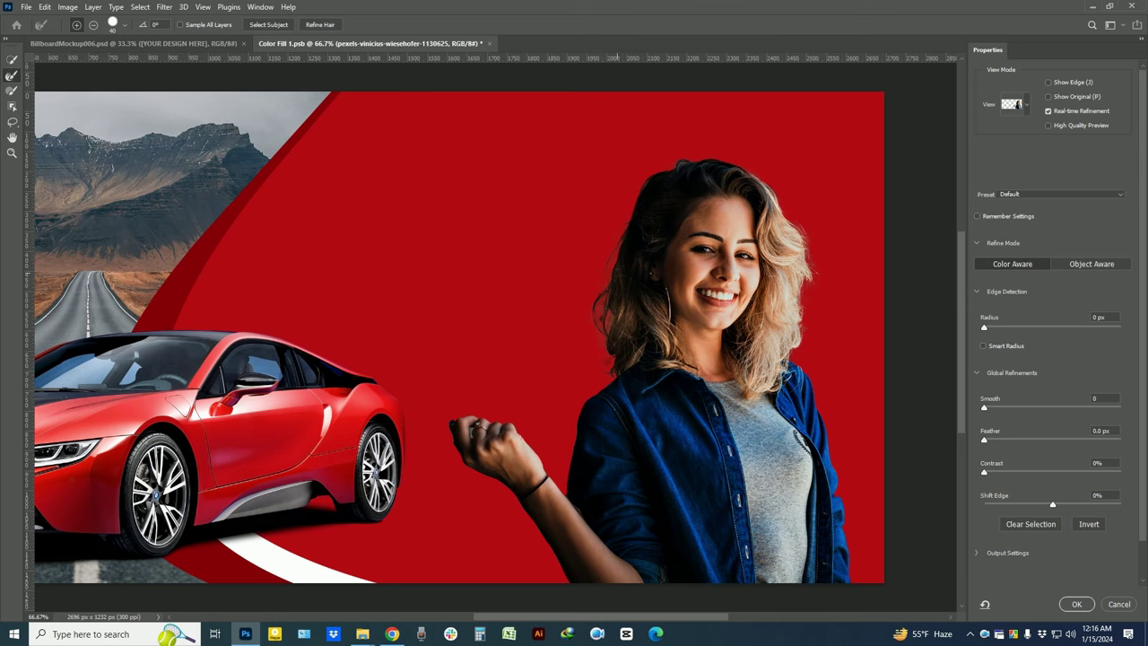
{"action": "scroll", "coordinate": [467, 430], "scroll_direction": "up", "scroll_amount": 3}
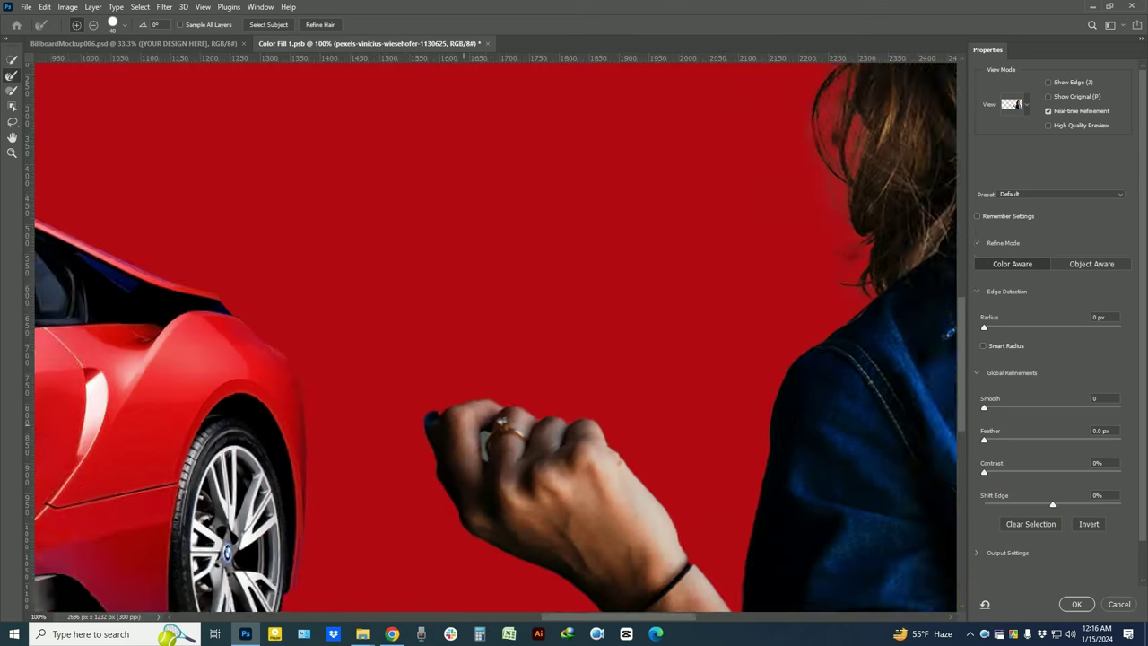
{"action": "left_click", "coordinate": [1076, 604]}
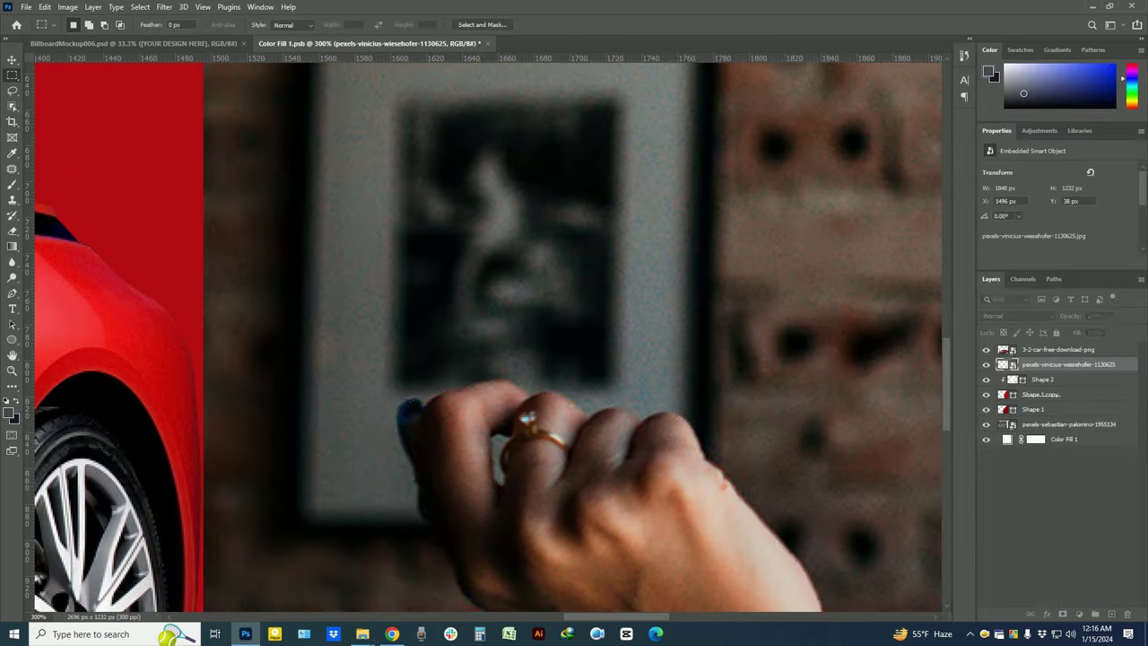
{"action": "left_click", "coordinate": [1079, 613]}
Touch up the mask around her fist with a 6 px brush
{"action": "key", "text": "b"}
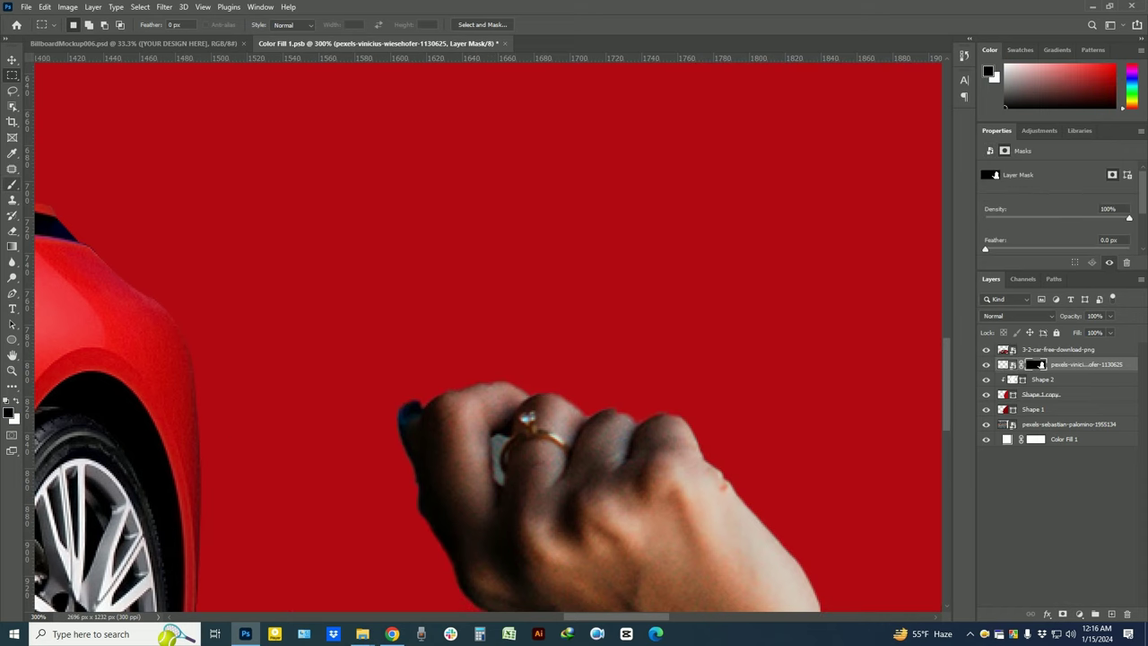
{"action": "key", "text": "bracketleft"}
{"action": "key", "text": "bracketleft"}
{"action": "key", "text": "bracketleft"}
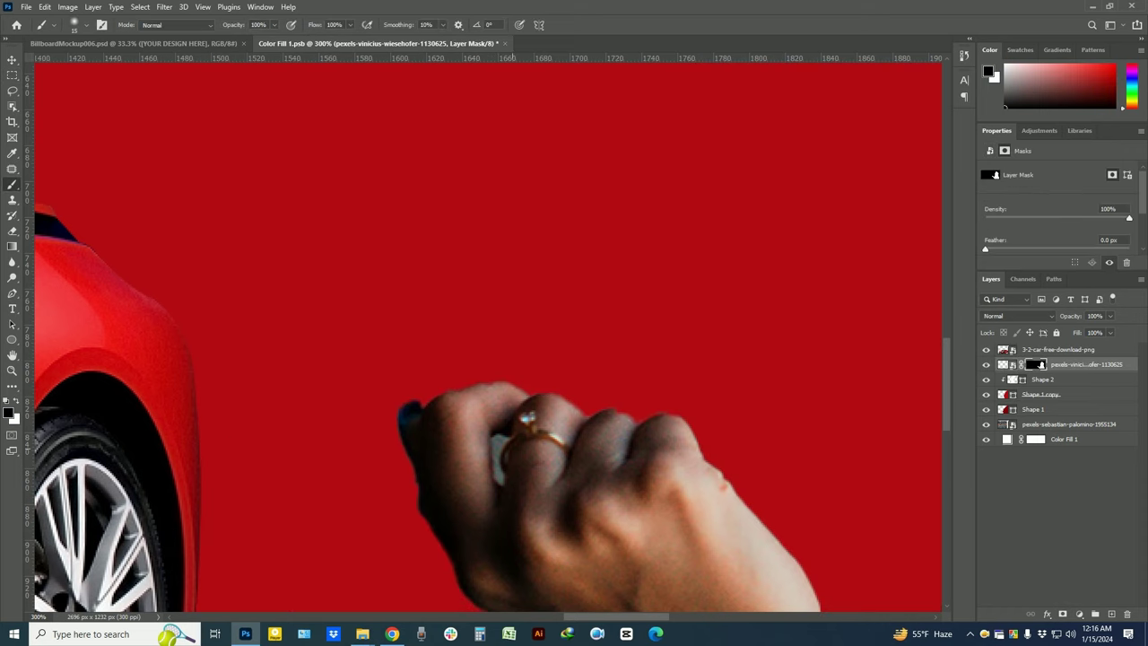
{"action": "key", "text": "bracketleft"}
{"action": "key", "text": "bracketleft"}
{"action": "key", "text": "bracketleft"}
{"action": "scroll", "coordinate": [496, 446], "scroll_direction": "up", "scroll_amount": 2}
{"action": "mouse_move", "coordinate": [499, 426]}
{"action": "left_mouse_down"}
{"action": "mouse_move", "coordinate": [507, 519]}
{"action": "mouse_move", "coordinate": [513, 426]}
{"action": "left_mouse_up"}
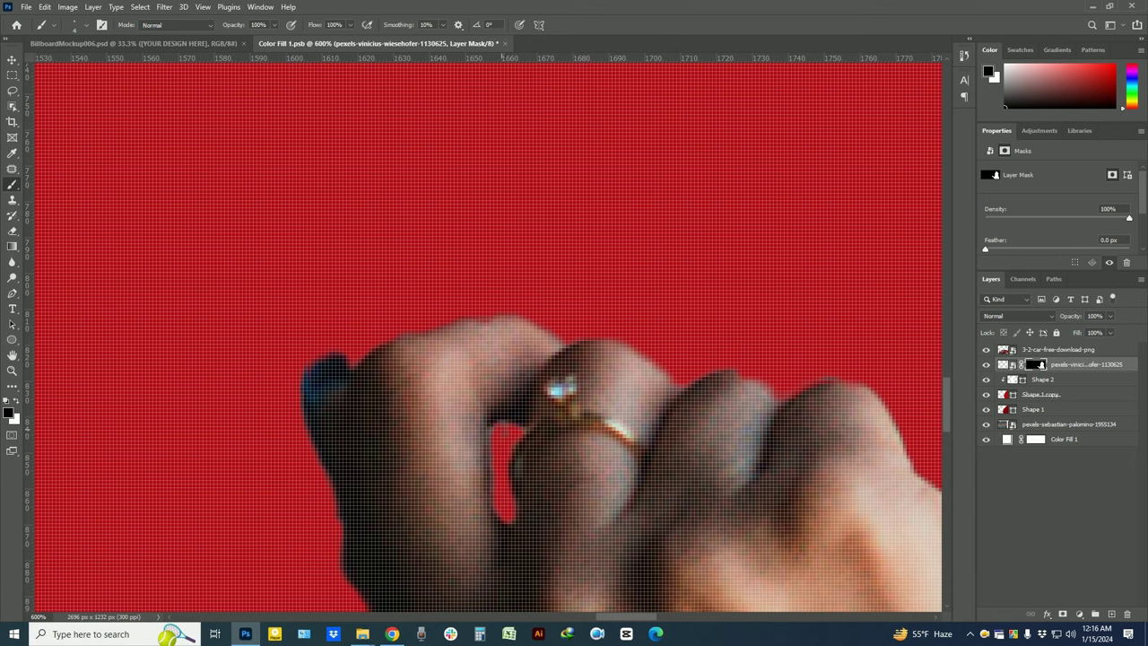
{"action": "scroll", "coordinate": [490, 334], "scroll_direction": "down", "scroll_amount": 2}
{"action": "scroll", "coordinate": [489, 334], "scroll_direction": "down", "scroll_amount": 2}
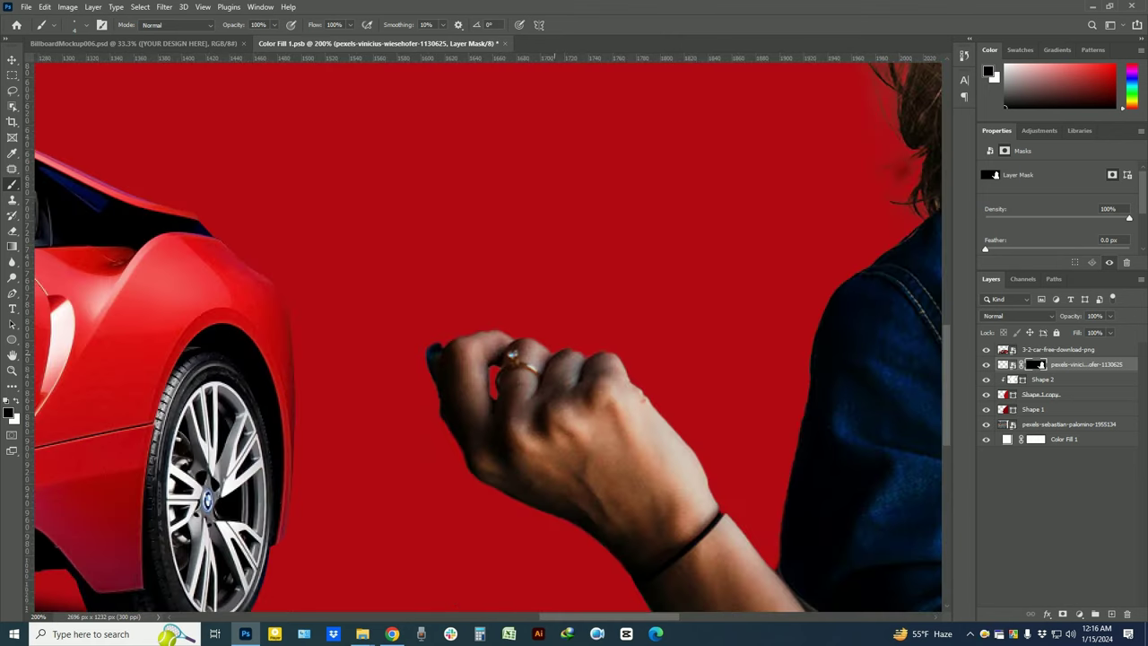
{"action": "scroll", "coordinate": [490, 335], "scroll_direction": "down", "scroll_amount": 2}
{"action": "scroll", "coordinate": [490, 335], "scroll_direction": "down", "scroll_amount": 2}
{"action": "scroll", "coordinate": [490, 335], "scroll_direction": "down", "scroll_amount": 1}
{"action": "scroll", "coordinate": [490, 335], "scroll_direction": "down", "scroll_amount": 1}
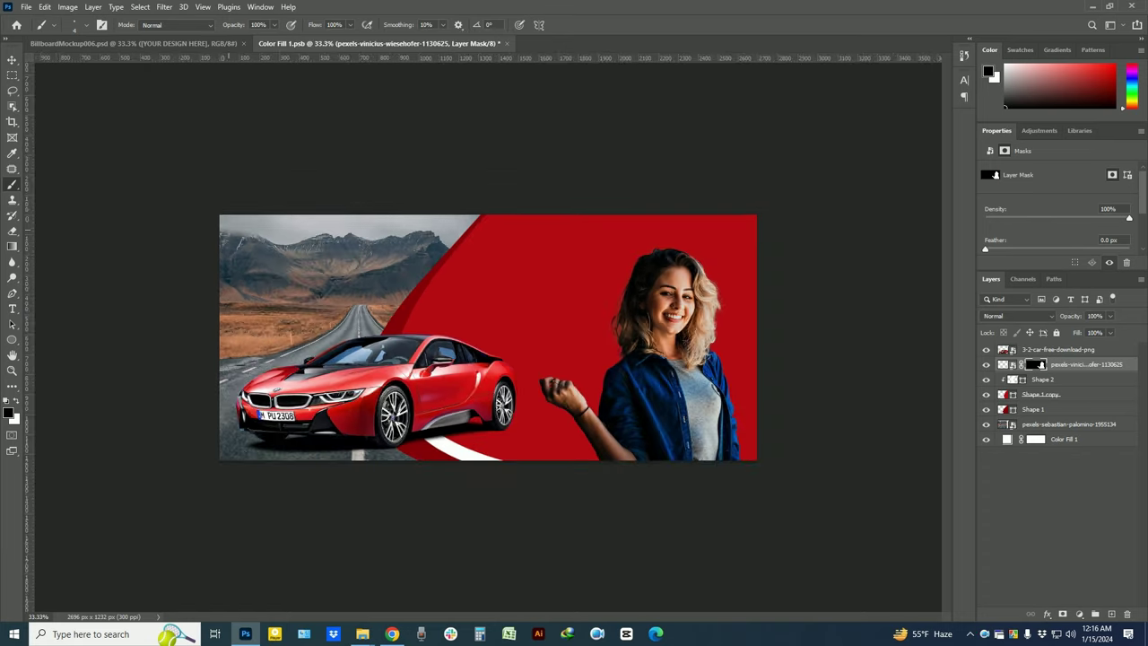
Shift the cut-out woman toward the banner's right edge and duplicate her layer
{"action": "key", "text": "v"}
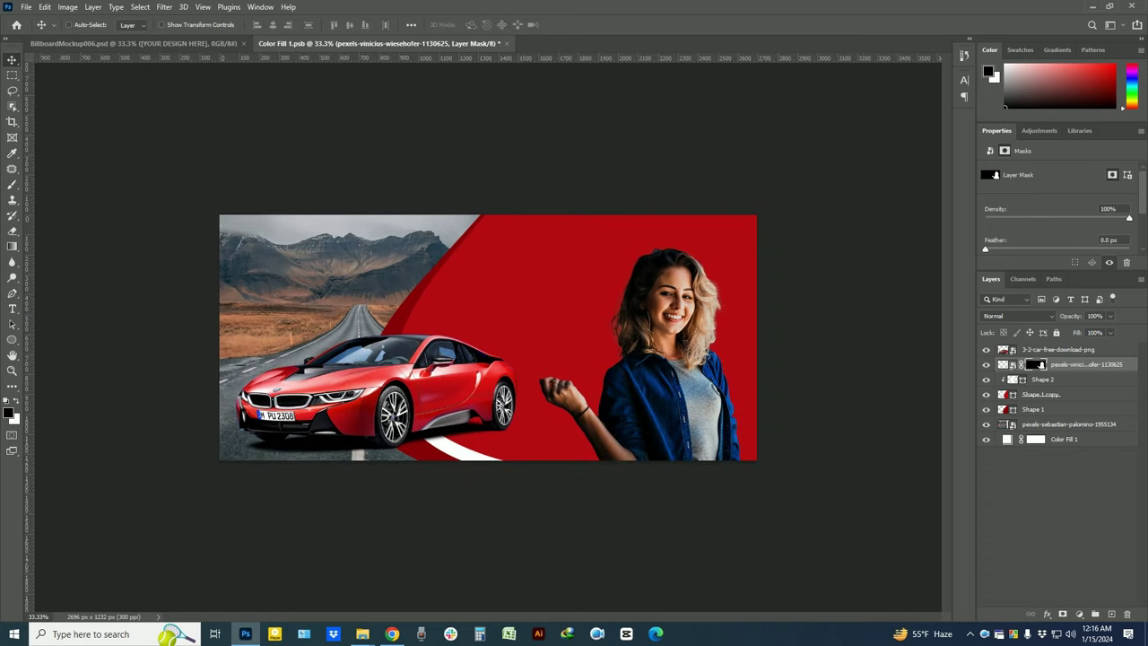
{"action": "left_click", "coordinate": [1002, 364]}
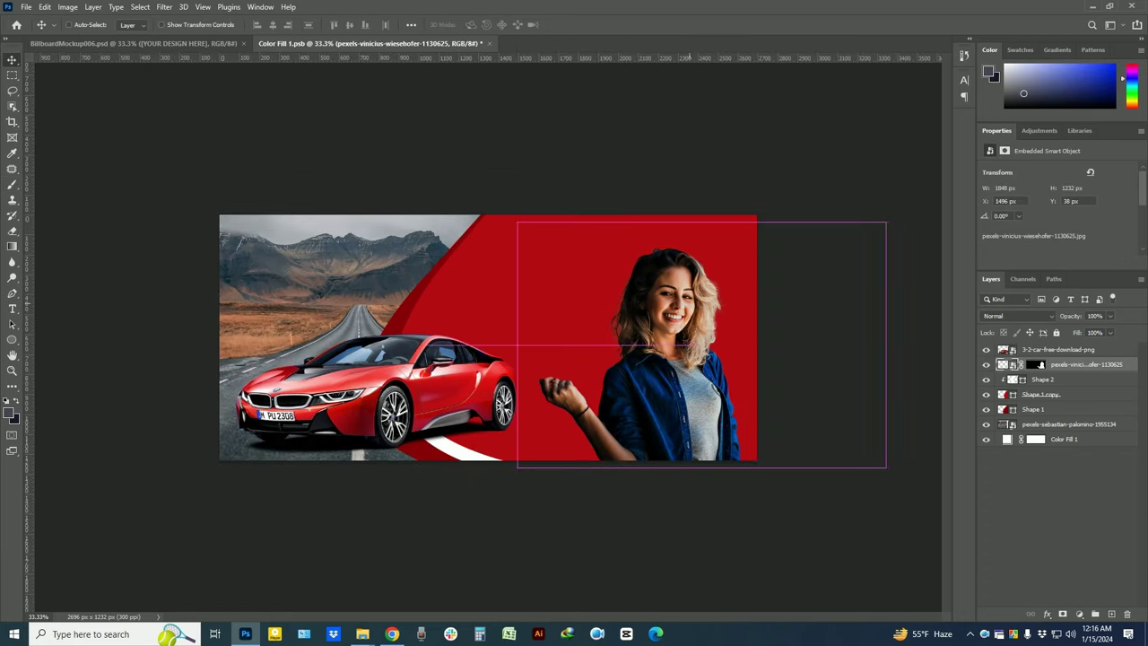
{"action": "mouse_move", "coordinate": [698, 284]}
{"action": "left_mouse_down"}
{"action": "mouse_move", "coordinate": [666, 281]}
{"action": "mouse_move", "coordinate": [723, 288]}
{"action": "left_mouse_up"}
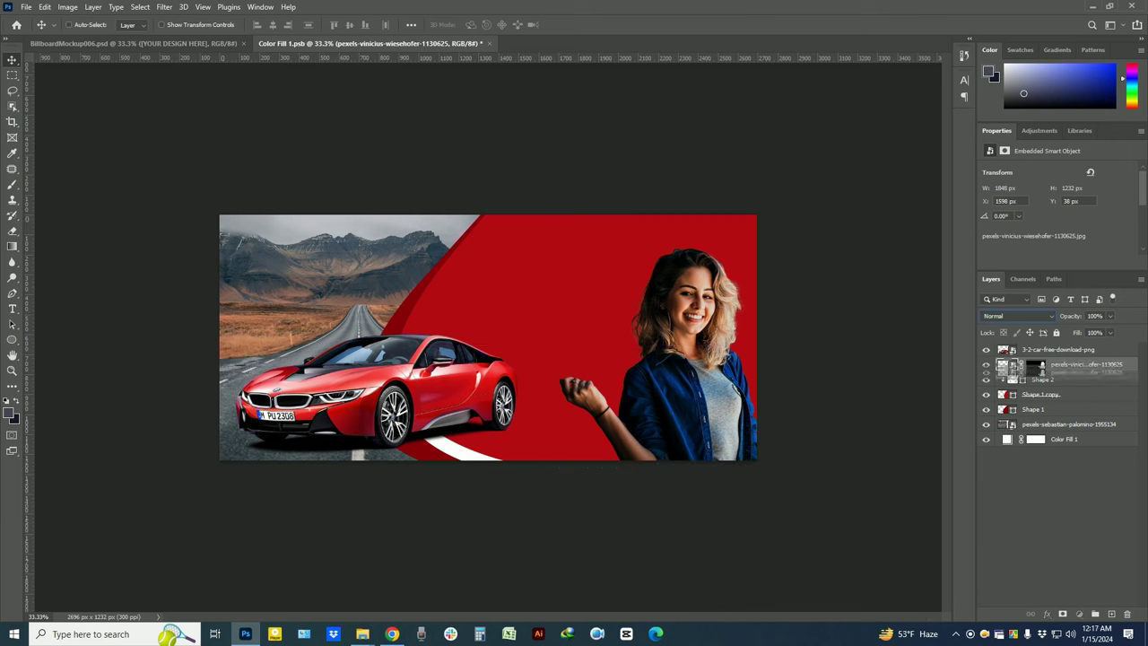
{"action": "mouse_move", "coordinate": [1076, 365]}
{"action": "left_mouse_down"}
{"action": "mouse_move", "coordinate": [1077, 615]}
{"action": "mouse_move", "coordinate": [1111, 614]}
{"action": "left_mouse_up"}
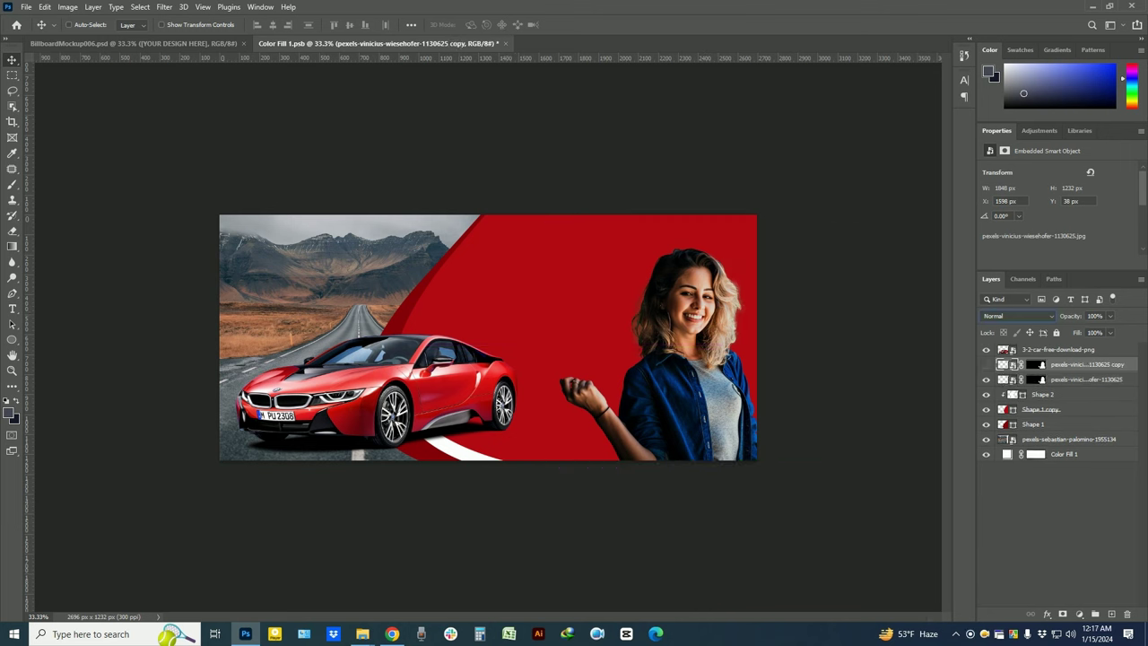
Set the original woman layer to Soft Light and select the copy's mask for painting
{"action": "left_click", "coordinate": [1081, 379]}
{"action": "left_click", "coordinate": [1018, 316]}
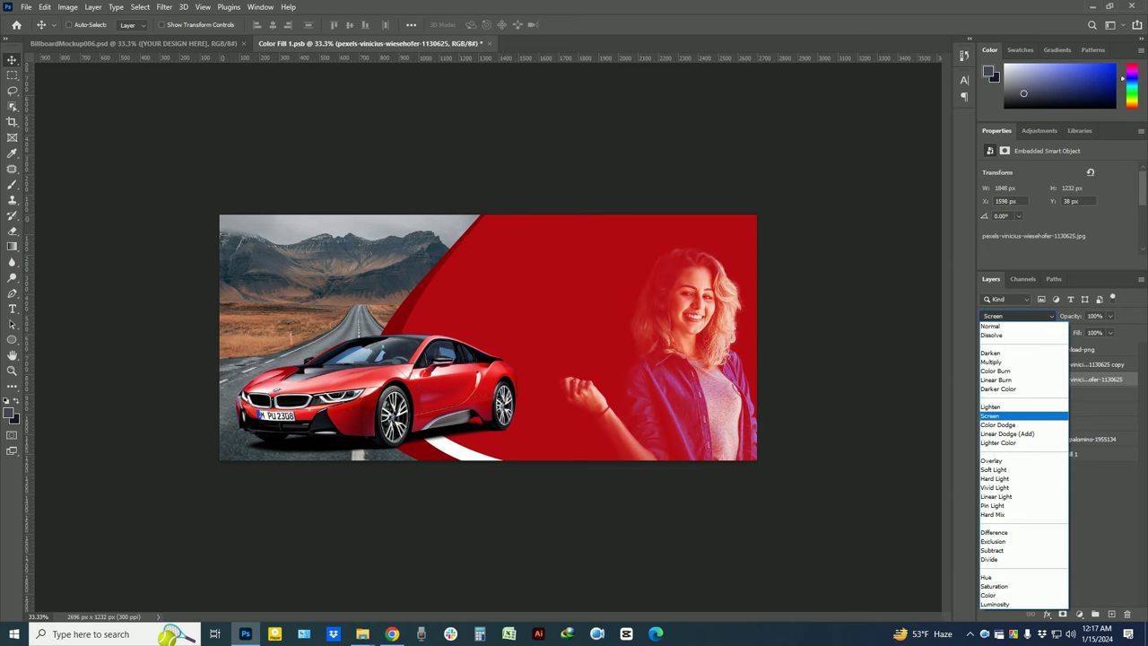
{"action": "left_click", "coordinate": [994, 469]}
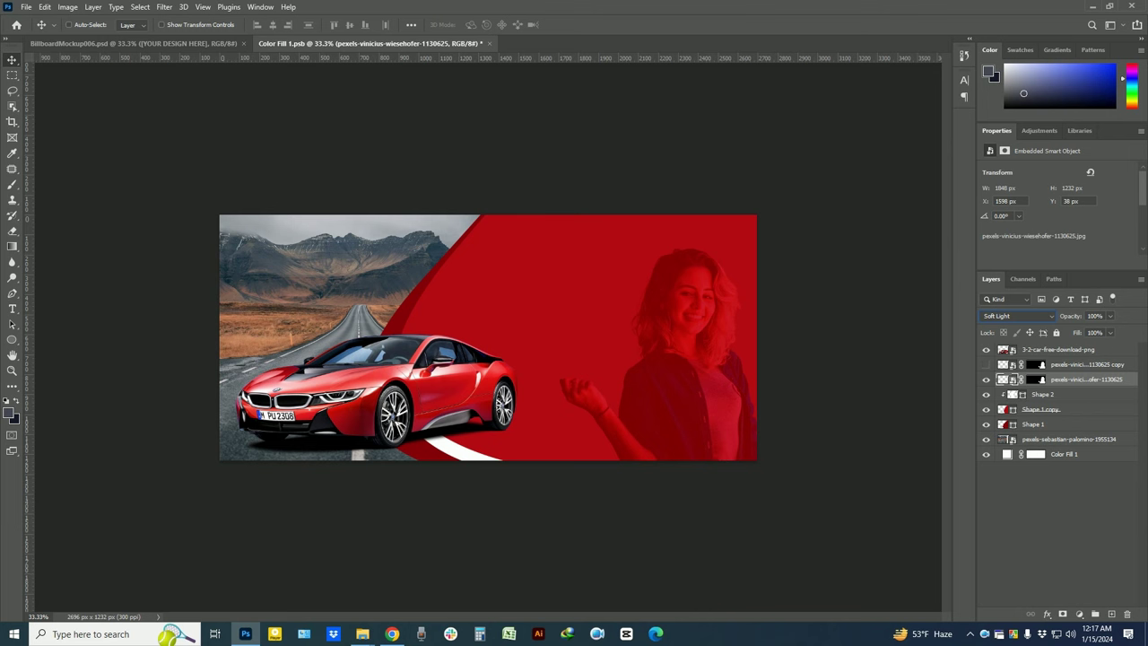
{"action": "left_click", "coordinate": [1081, 364]}
{"action": "left_click", "coordinate": [987, 364]}
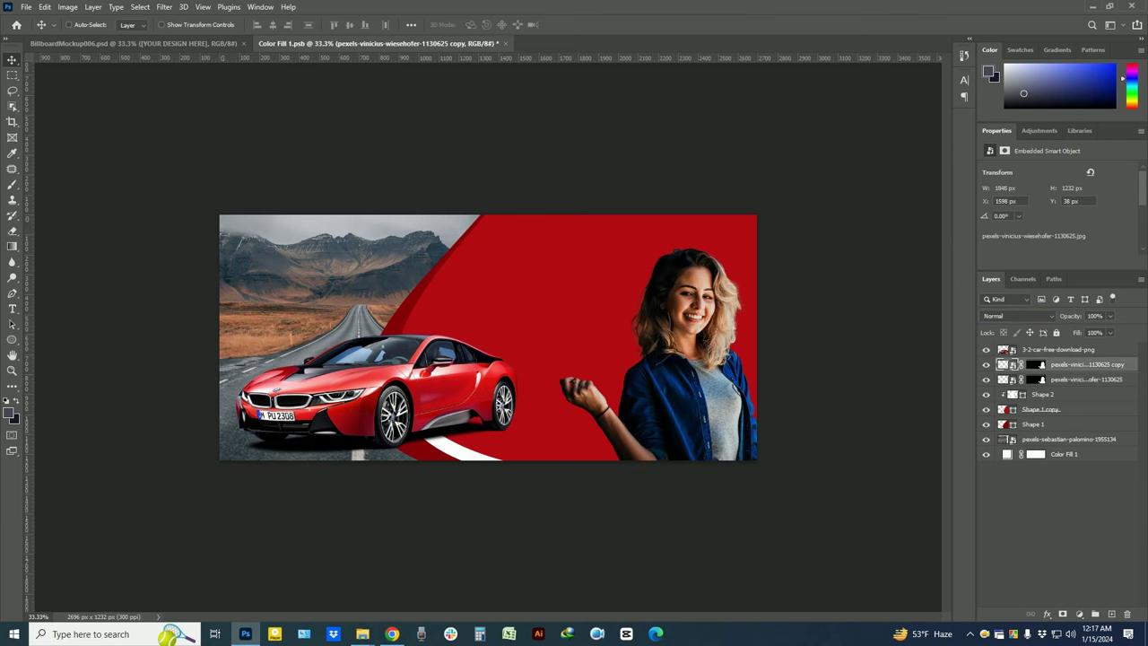
{"action": "left_click", "coordinate": [1036, 365]}
{"action": "key", "text": "b"}
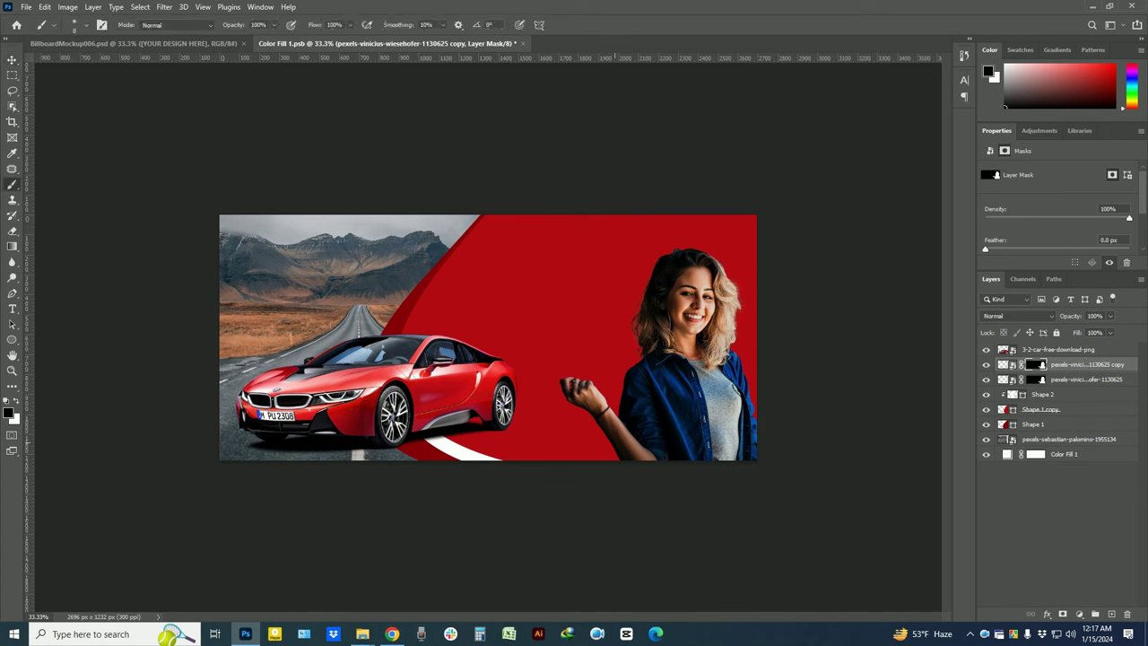
Enlarge the mask brush to 100 px and zoom in on the woman's face
{"action": "key", "text": "bracketright"}
{"action": "right_click", "coordinate": [362, 249]}
{"action": "key", "text": "bracketright"}
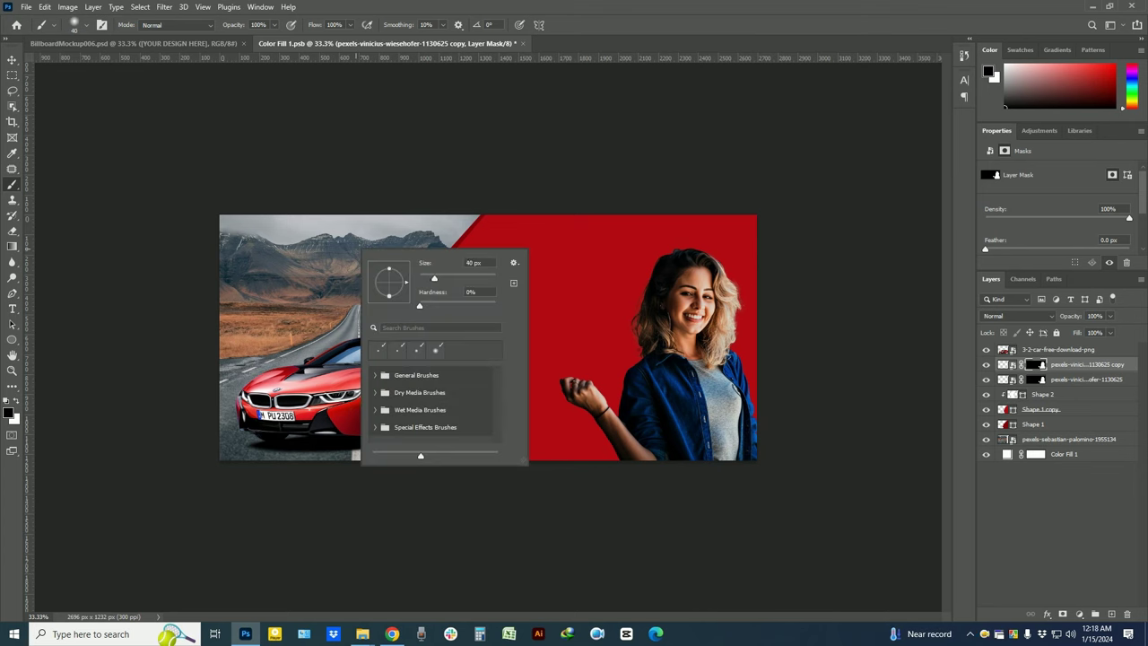
{"action": "key", "text": "bracketright"}
{"action": "key", "text": "Return"}
{"action": "key", "text": "bracketright"}
{"action": "key", "text": "bracketright"}
{"action": "key", "text": "bracketright"}
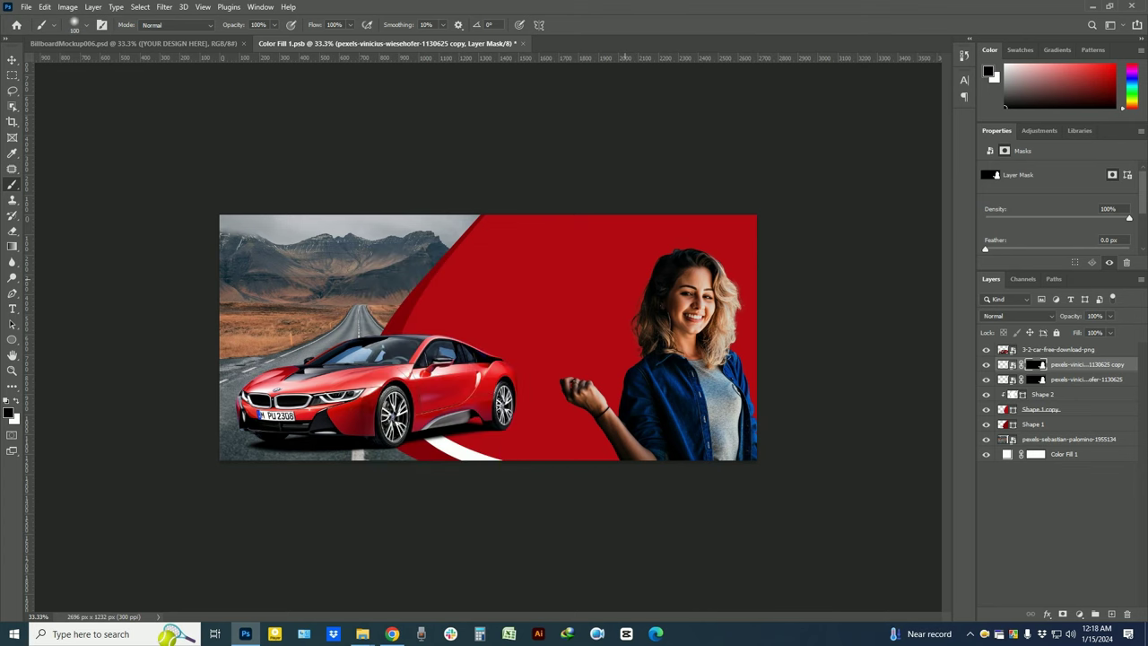
{"action": "key", "text": "ctrl+1"}
Paint black along the woman's right hair edge to blend it into the red background
{"action": "scroll", "coordinate": [488, 332], "scroll_direction": "right", "scroll_amount": 2}
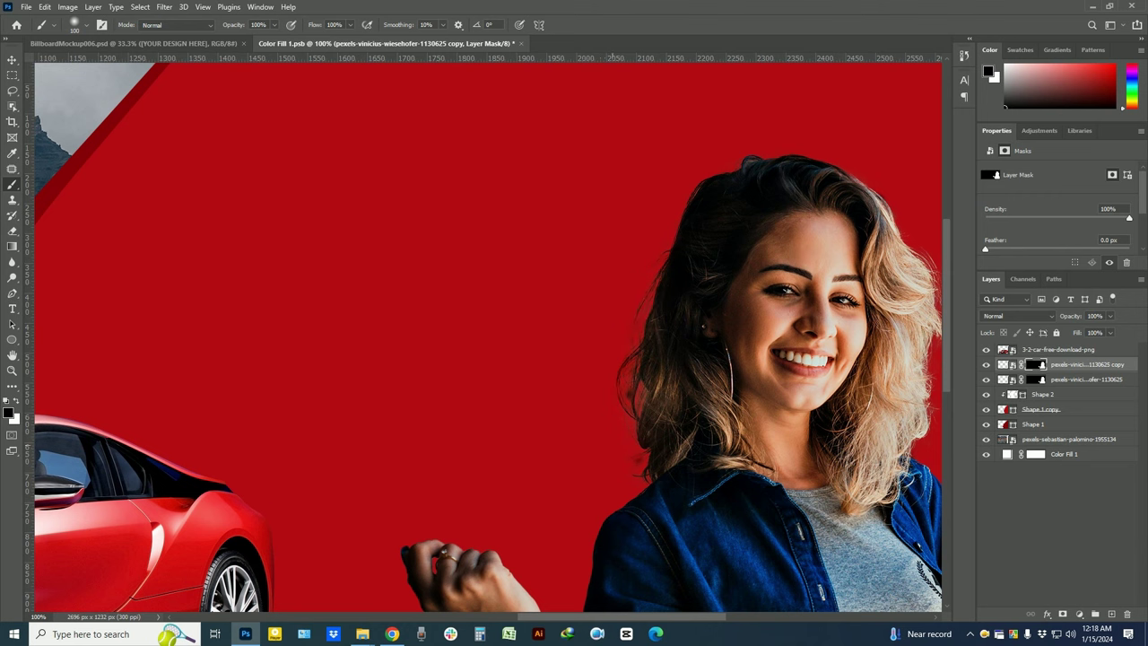
{"action": "scroll", "coordinate": [628, 332], "scroll_direction": "down", "scroll_amount": 3}
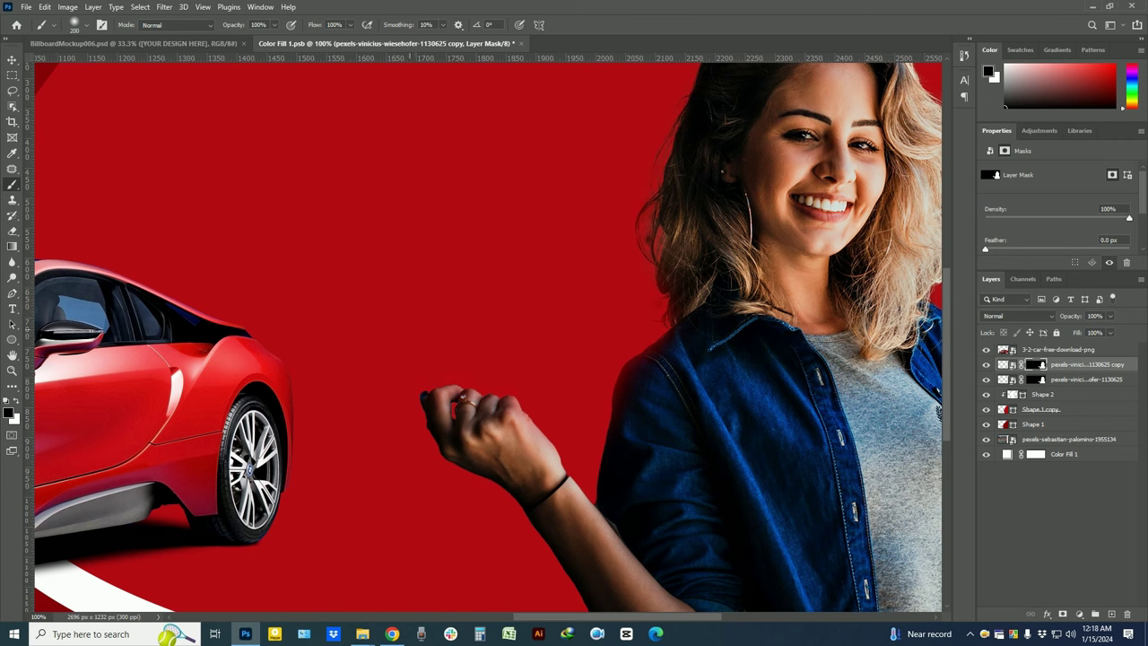
{"action": "left_click_drag", "start_coordinate": [491, 404], "coordinate": [441, 134]}
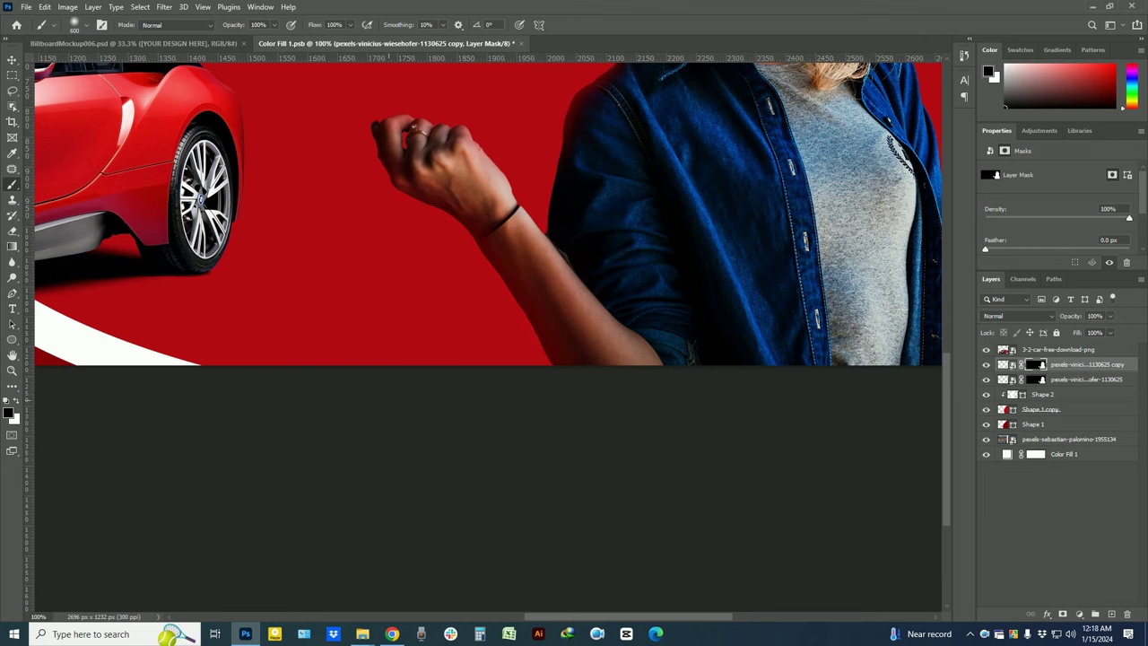
{"action": "left_click_drag", "start_coordinate": [489, 332], "coordinate": [641, 198]}
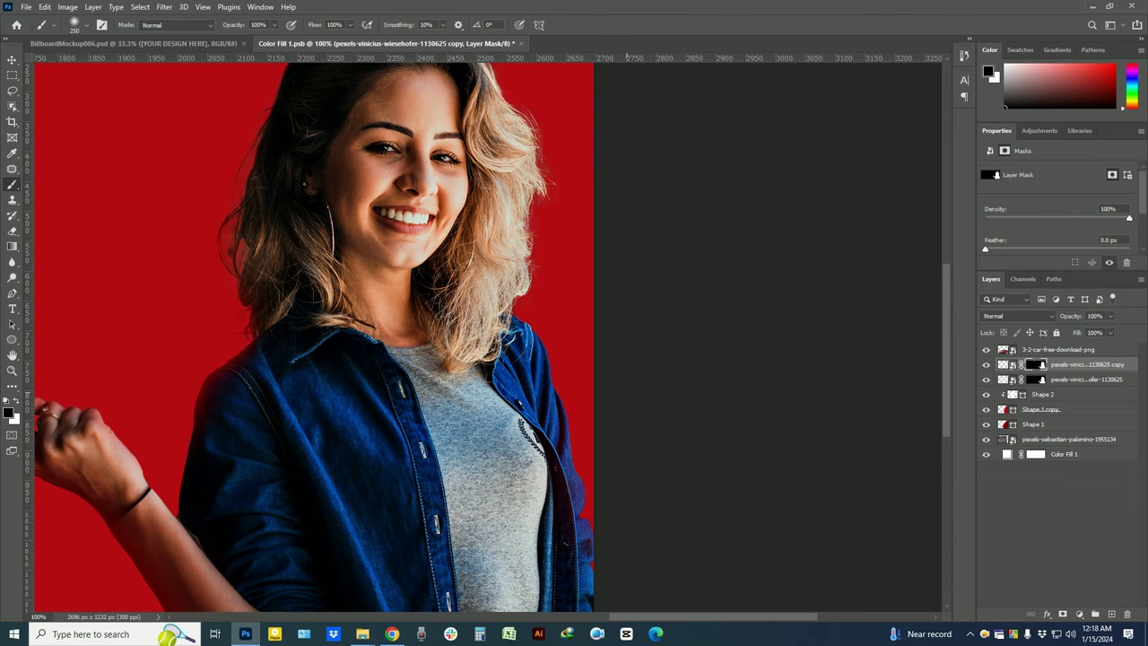
{"action": "left_click_drag", "start_coordinate": [606, 260], "coordinate": [613, 274]}
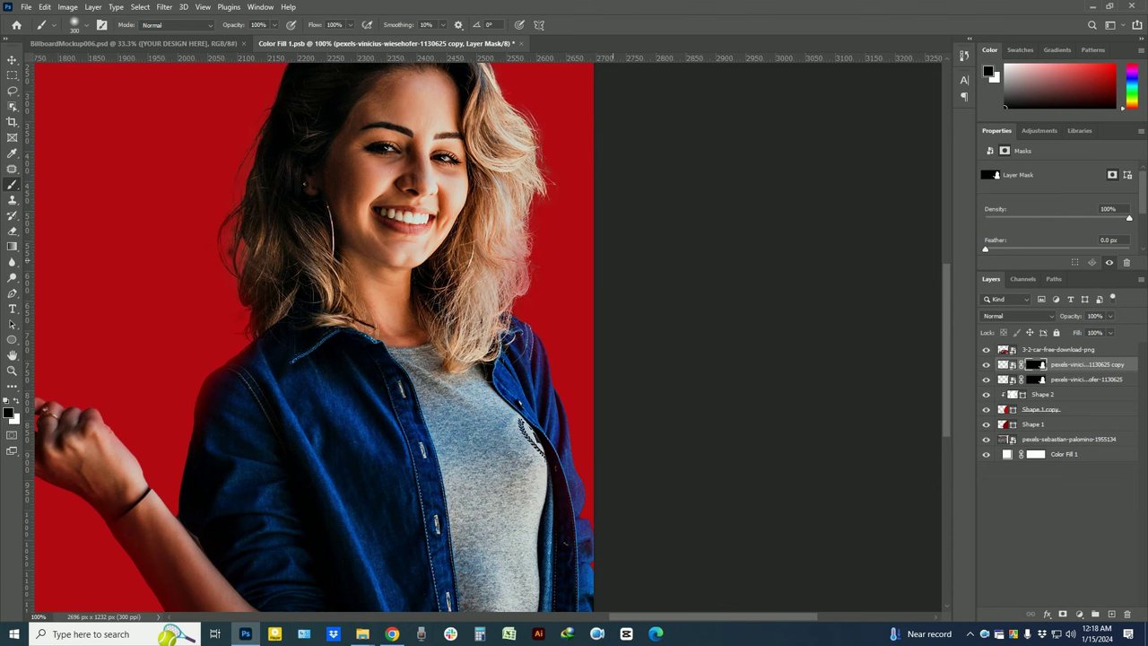
{"action": "mouse_move", "coordinate": [531, 216]}
{"action": "left_mouse_down"}
{"action": "mouse_move", "coordinate": [596, 386]}
{"action": "mouse_move", "coordinate": [590, 296]}
{"action": "left_mouse_up"}
{"action": "left_click_drag", "start_coordinate": [625, 252], "coordinate": [603, 260]}
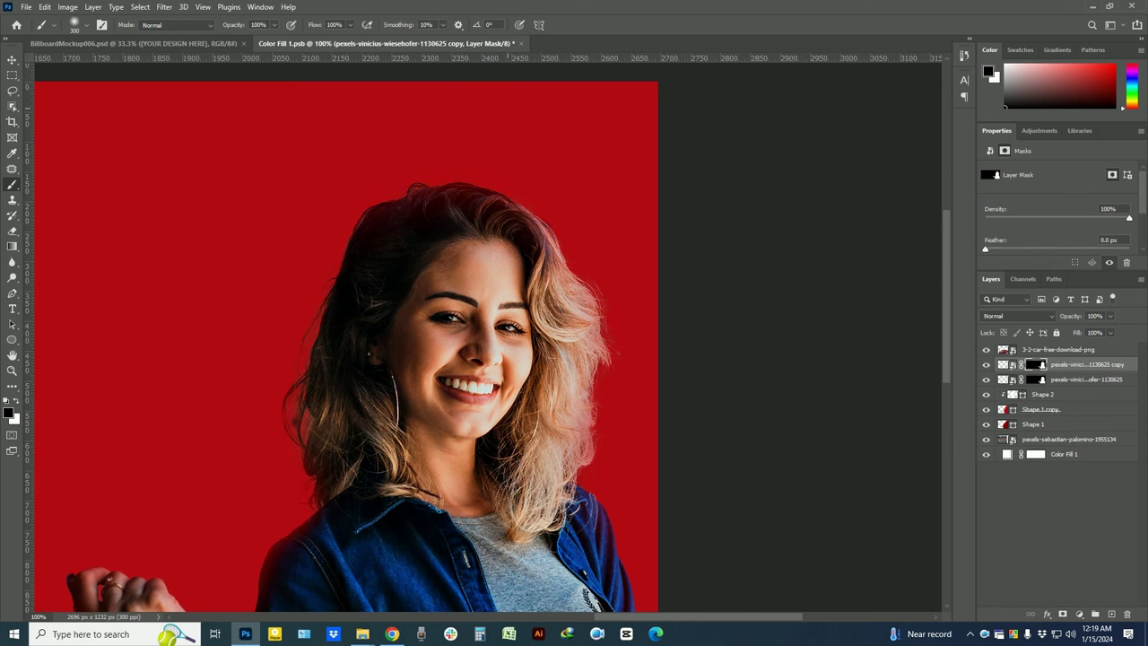
Zoom out to review the softened hair edge across the whole banner
{"action": "key", "text": "ctrl+minus"}
{"action": "key", "text": "ctrl+minus"}
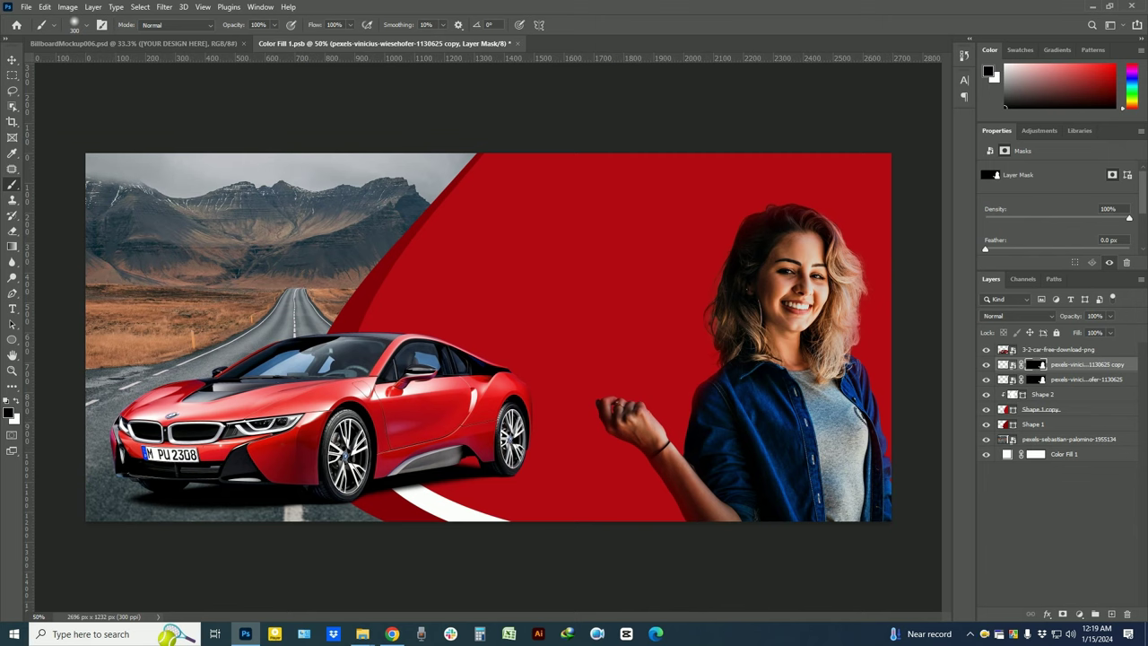
{"action": "key", "text": "ctrl+minus"}
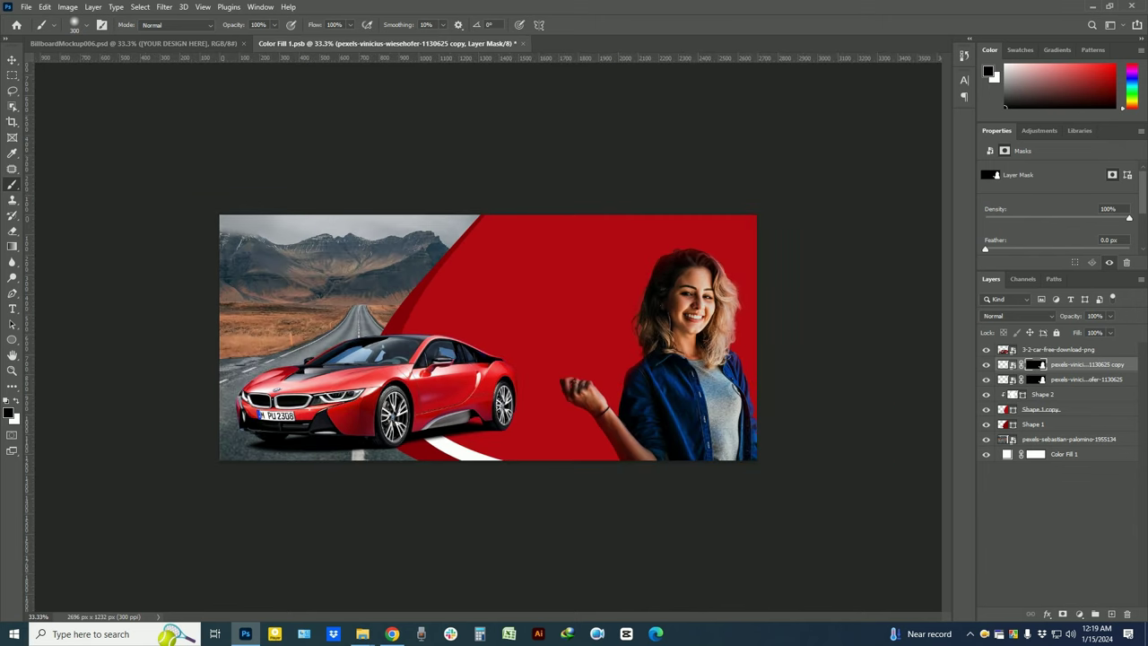
{"action": "key", "text": "v"}
{"action": "key", "text": "ctrl+plus"}
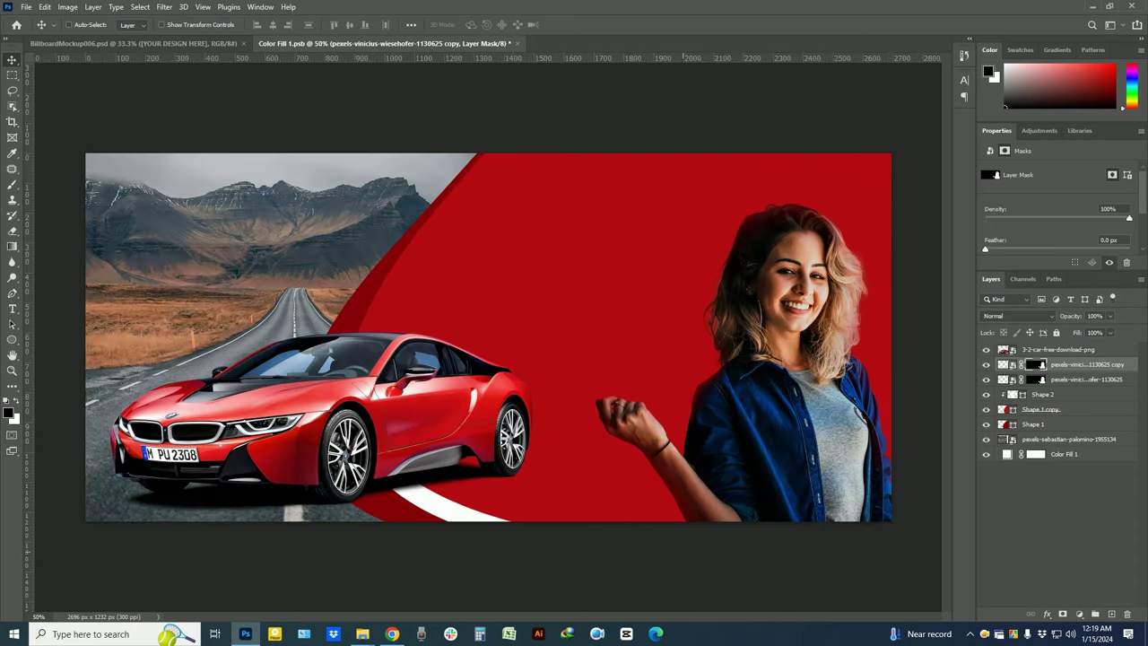
{"action": "key", "text": "alt+Tab"}
Drop in the pngwing.com car keys, shrink them to 218 × 186 px, and hang them from her raised hand
{"action": "mouse_move", "coordinate": [199, 203]}
{"action": "left_mouse_down"}
{"action": "mouse_move", "coordinate": [321, 625]}
{"action": "mouse_move", "coordinate": [251, 627]}
{"action": "mouse_move", "coordinate": [489, 359]}
{"action": "left_mouse_up"}
{"action": "left_click_drag", "start_coordinate": [636, 235], "coordinate": [737, 348]}
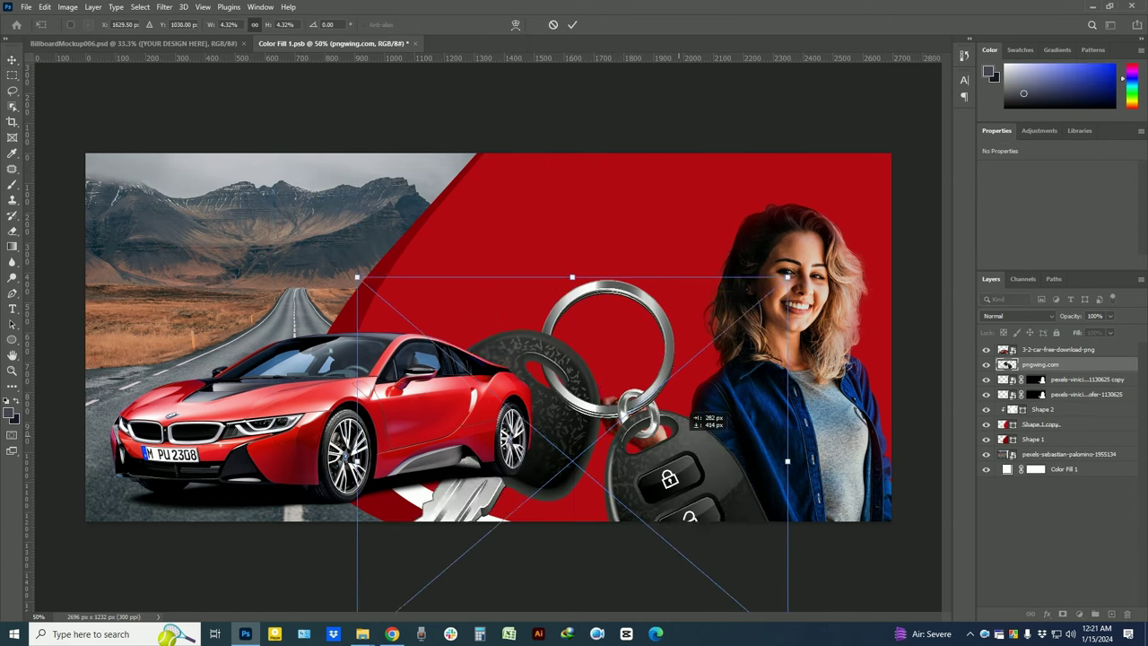
{"action": "left_click_drag", "start_coordinate": [804, 267], "coordinate": [619, 345]}
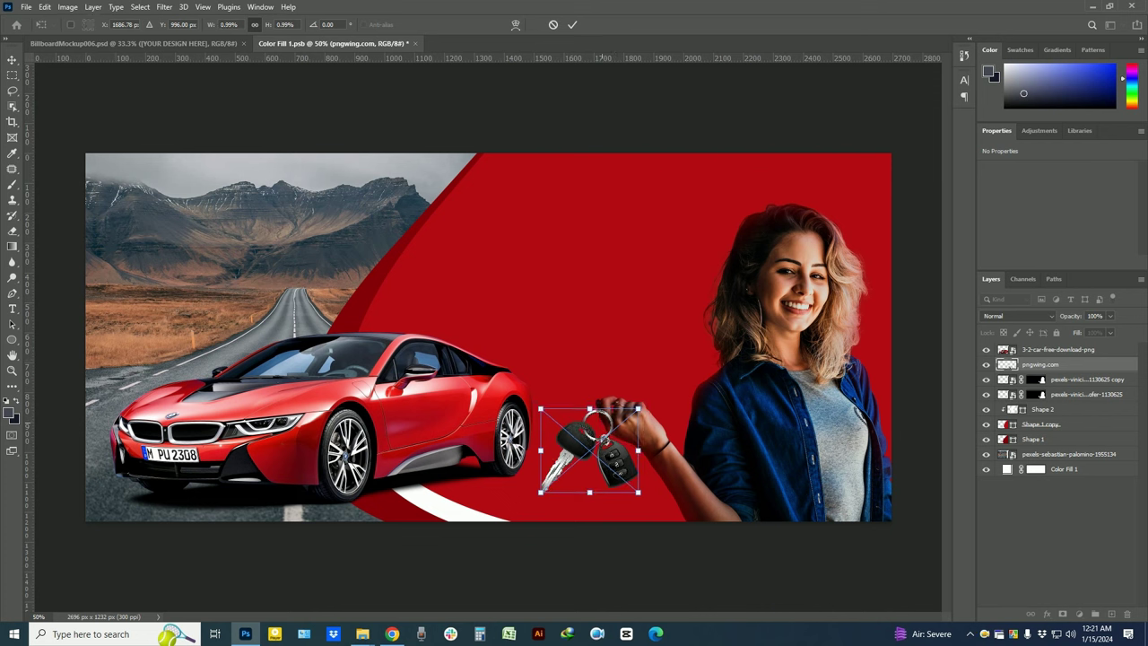
{"action": "left_click_drag", "start_coordinate": [614, 395], "coordinate": [617, 402]}
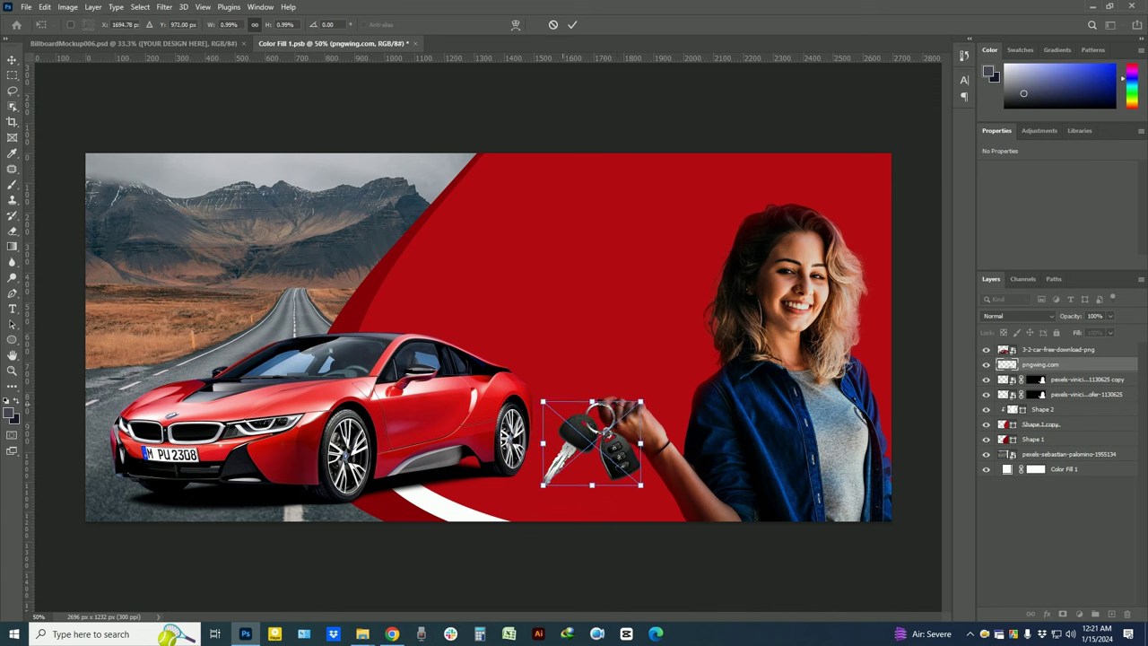
{"action": "mouse_move", "coordinate": [543, 402]}
{"action": "left_mouse_down"}
{"action": "mouse_move", "coordinate": [558, 416]}
{"action": "mouse_move", "coordinate": [627, 402]}
{"action": "left_mouse_up"}
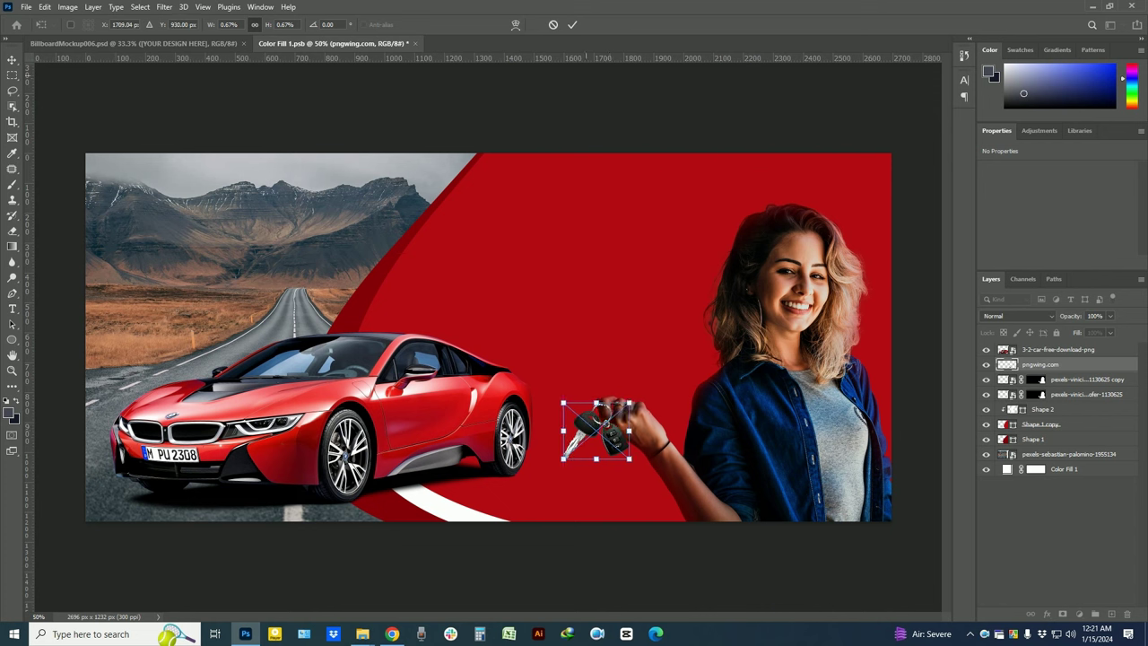
{"action": "left_click", "coordinate": [572, 24]}
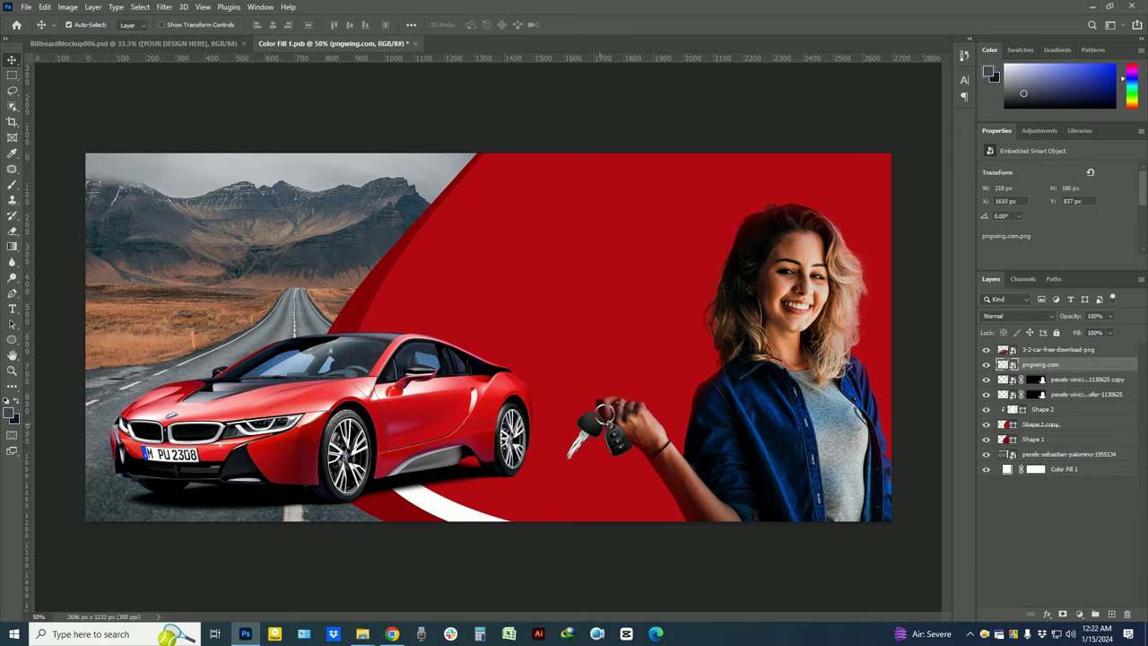
Mask the keys layer and paint out the ring arc so her fingers grip it
{"action": "scroll", "coordinate": [603, 417], "scroll_direction": "up", "scroll_amount": 5}
{"action": "scroll", "coordinate": [602, 417], "scroll_direction": "up", "scroll_amount": 1}
{"action": "scroll", "coordinate": [638, 346], "scroll_direction": "up", "scroll_amount": 1}
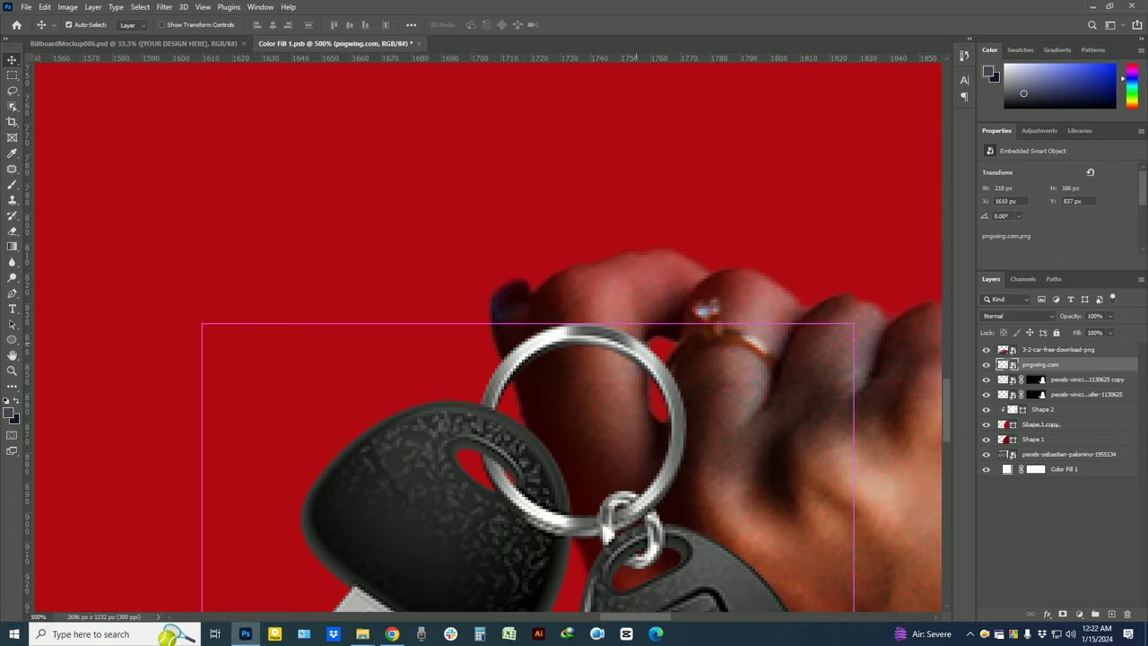
{"action": "scroll", "coordinate": [639, 346], "scroll_direction": "up", "scroll_amount": 1}
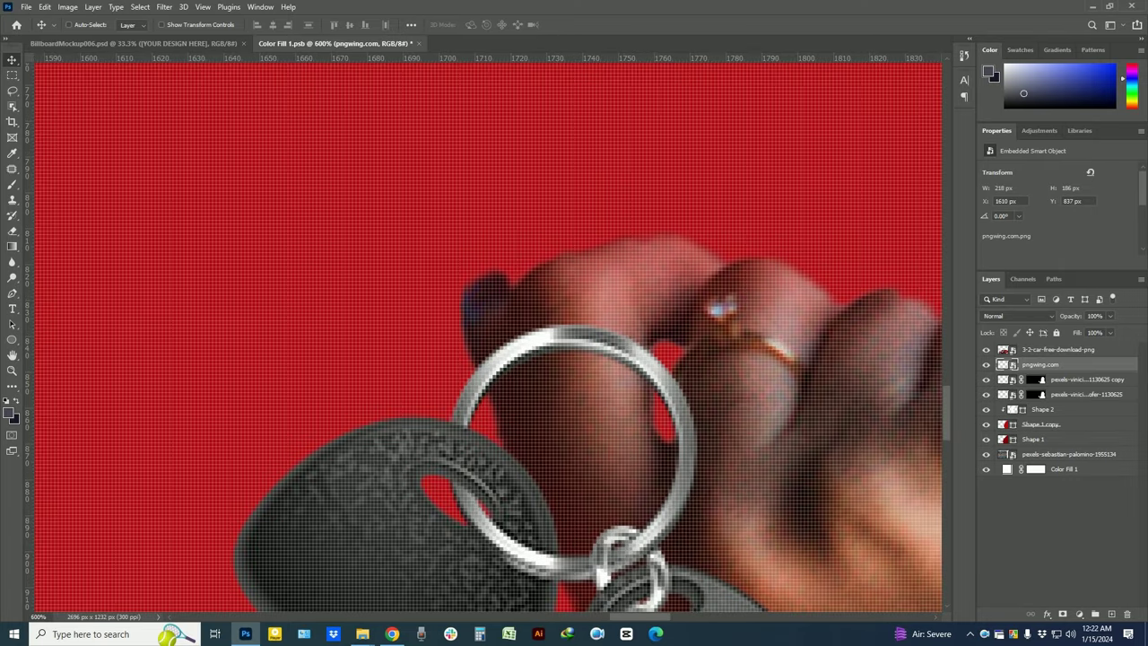
{"action": "scroll", "coordinate": [488, 337], "scroll_direction": "up", "scroll_amount": 1}
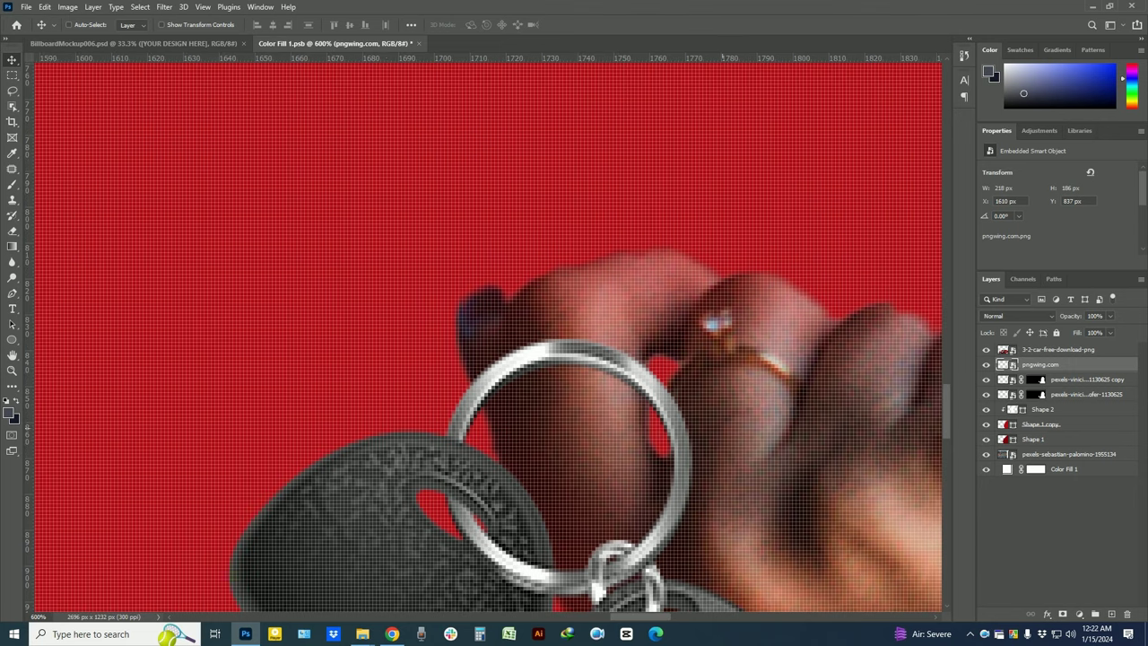
{"action": "key", "text": "b"}
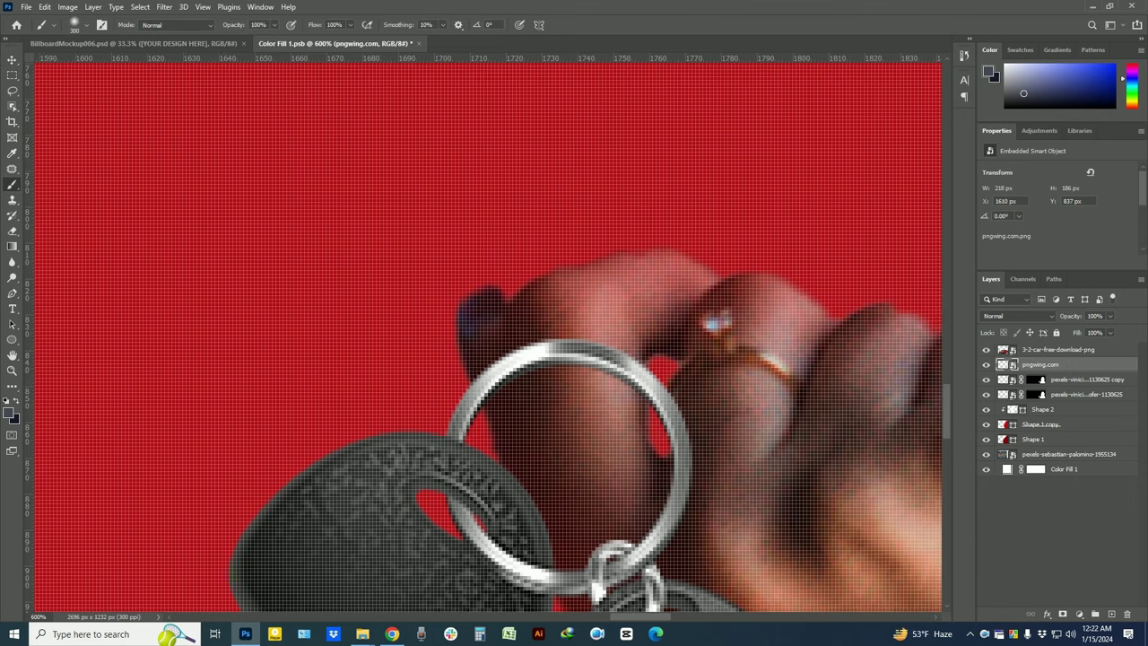
{"action": "left_click", "coordinate": [1063, 614]}
{"action": "key", "text": "bracketleft"}
{"action": "key", "text": "bracketleft"}
{"action": "key", "text": "bracketleft"}
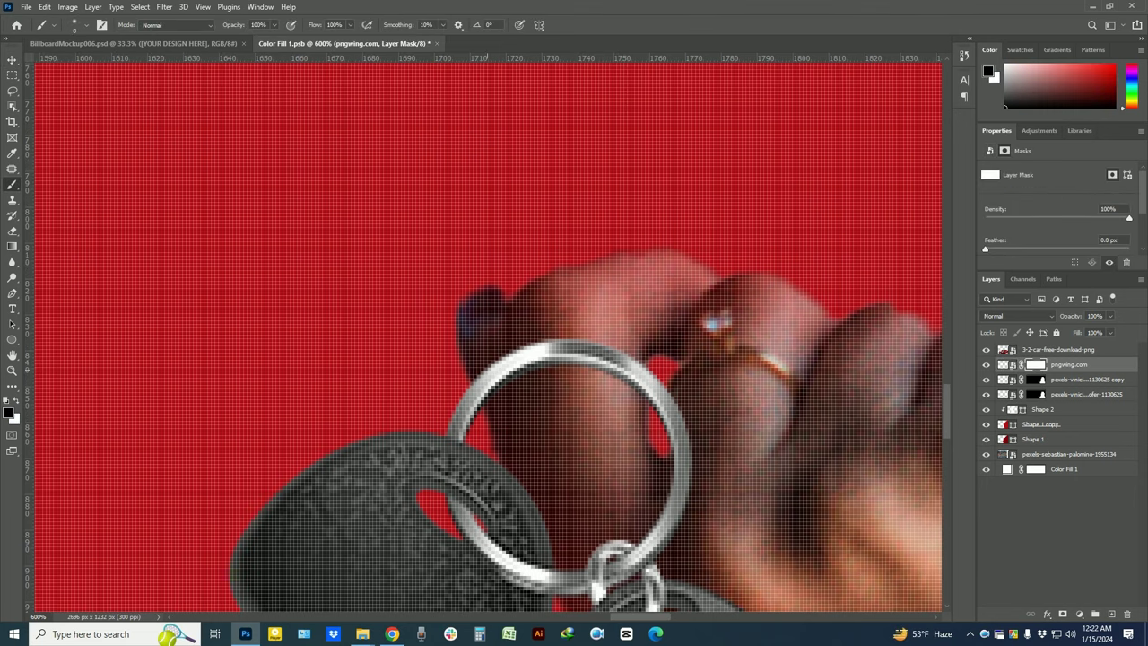
{"action": "mouse_move", "coordinate": [485, 384]}
{"action": "left_mouse_down"}
{"action": "mouse_move", "coordinate": [543, 347]}
{"action": "mouse_move", "coordinate": [633, 368]}
{"action": "mouse_move", "coordinate": [643, 391]}
{"action": "left_mouse_up"}
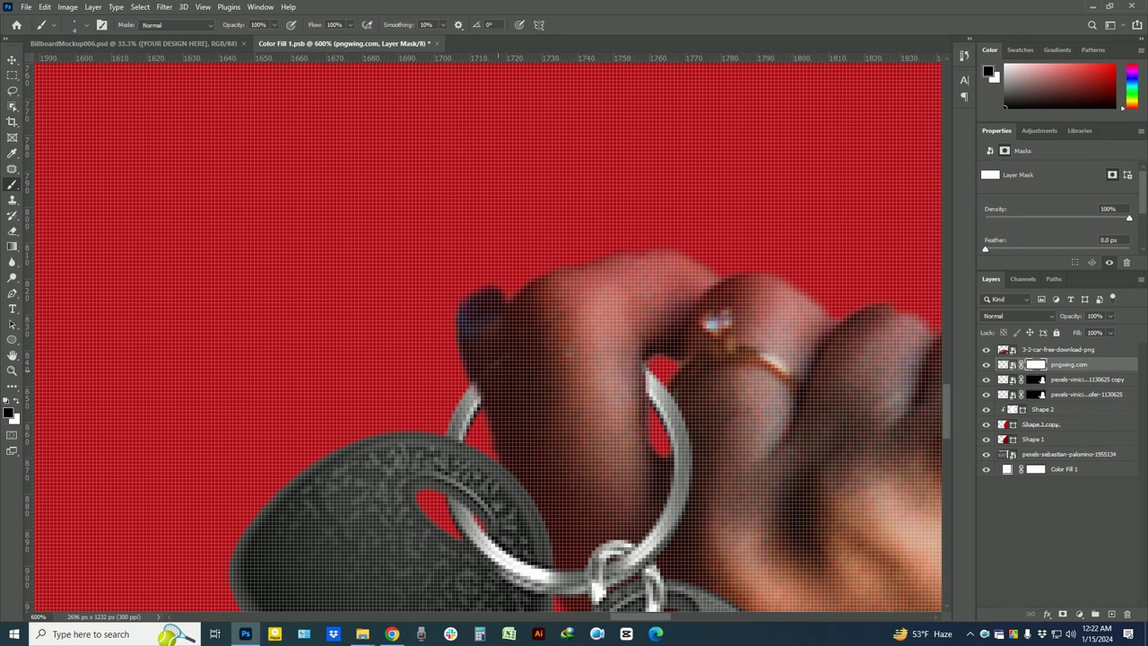
Group the banner layers into a folder named BG and add an empty Layer 1 above
{"action": "scroll", "coordinate": [569, 359], "scroll_direction": "down", "scroll_amount": 3}
{"action": "scroll", "coordinate": [569, 359], "scroll_direction": "down", "scroll_amount": 2}
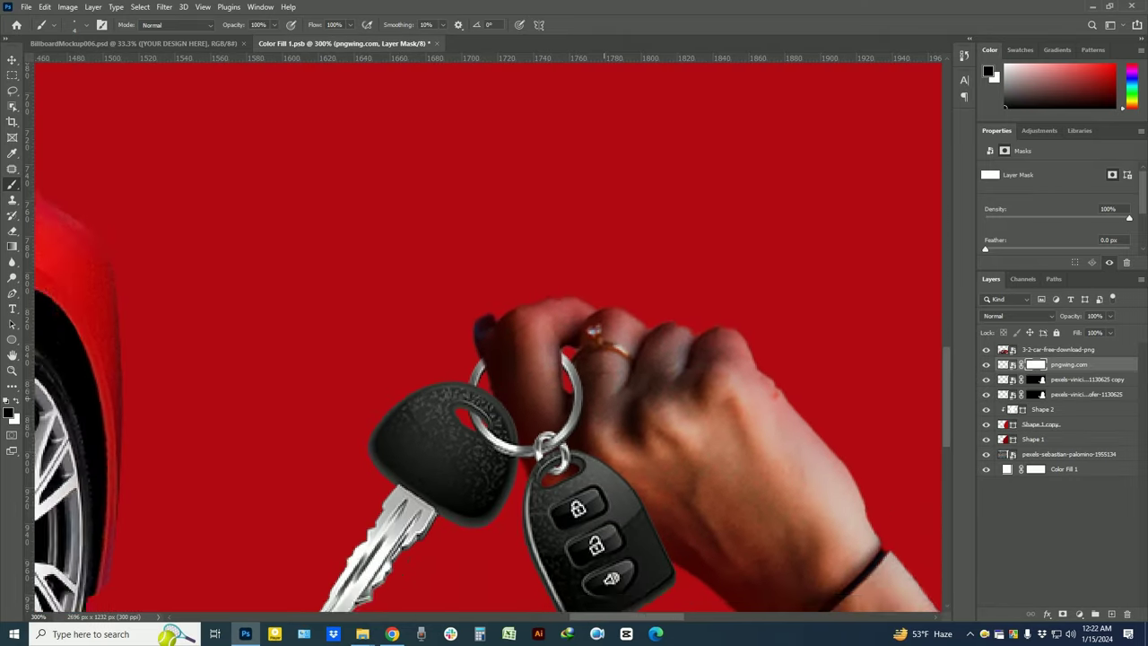
{"action": "scroll", "coordinate": [491, 337], "scroll_direction": "down", "scroll_amount": 1}
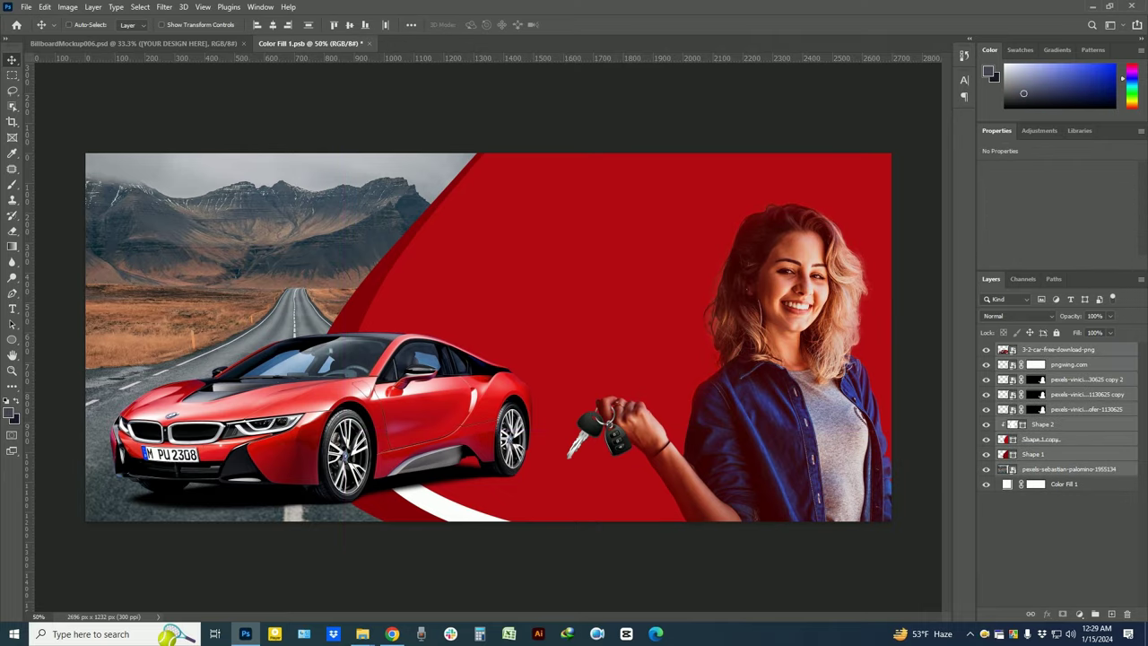
{"action": "left_click", "coordinate": [1096, 614]}
{"action": "double_click", "coordinate": [1028, 349]}
{"action": "type", "text": "BG"}
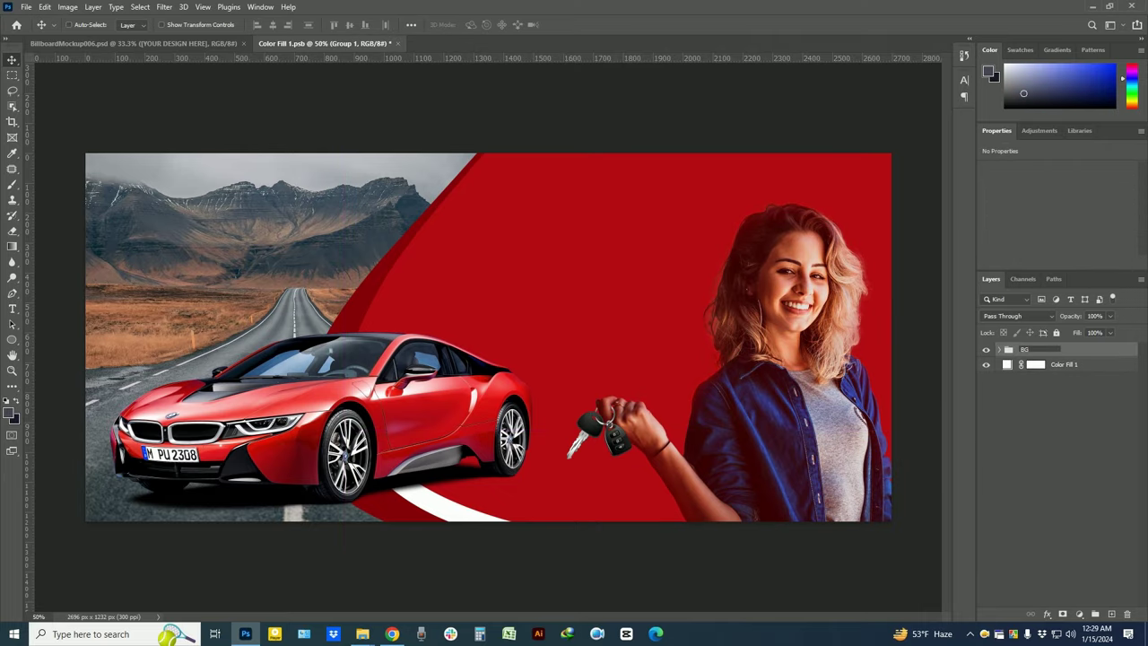
{"action": "key", "text": "Return"}
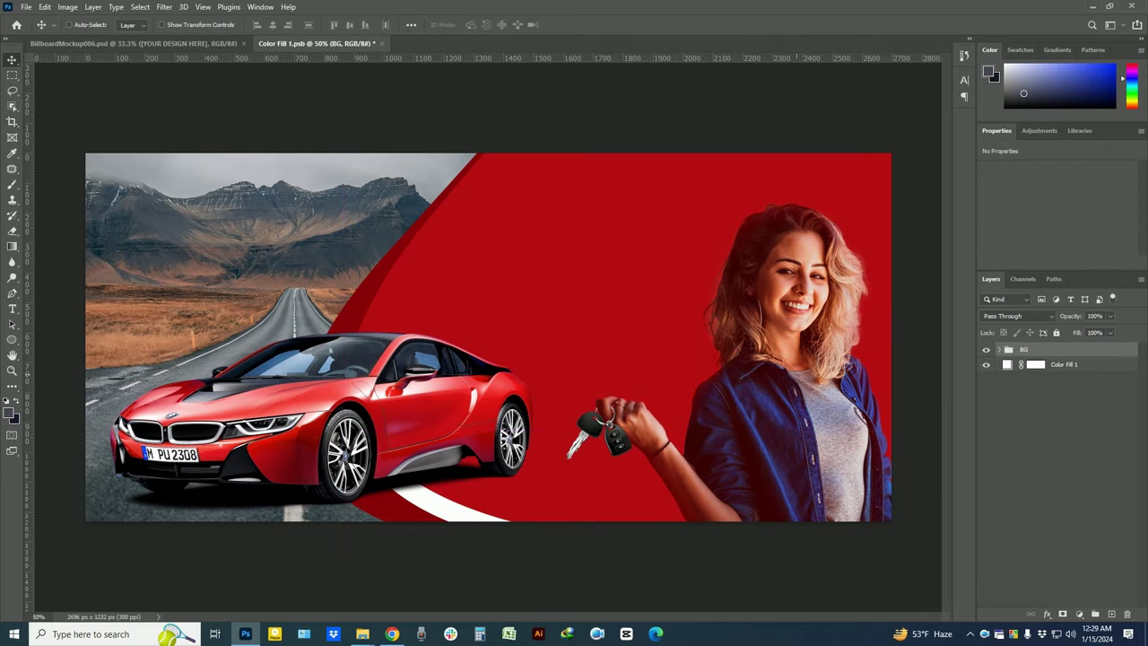
{"action": "left_click", "coordinate": [1112, 614]}
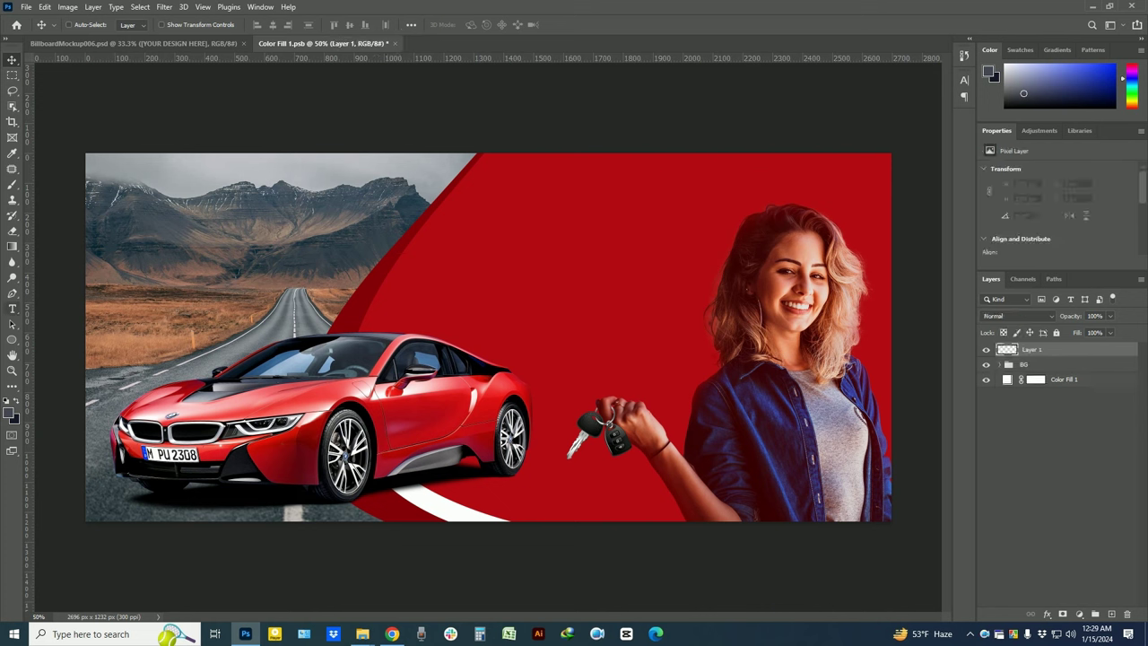
Paste a headline text layer onto the banner and set its font to Race Sport
{"action": "right_click", "coordinate": [12, 308]}
{"action": "left_click", "coordinate": [71, 308]}
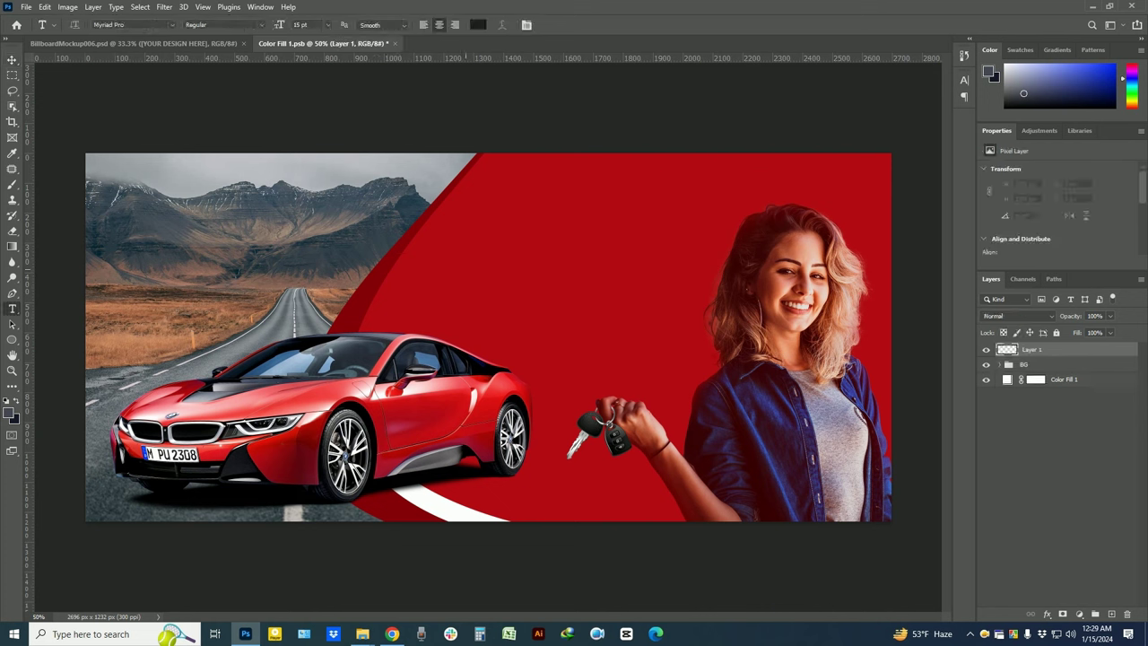
{"action": "left_click", "coordinate": [416, 268]}
{"action": "type", "text": "best car insurance companies"}
{"action": "key", "text": "ctrl+a"}
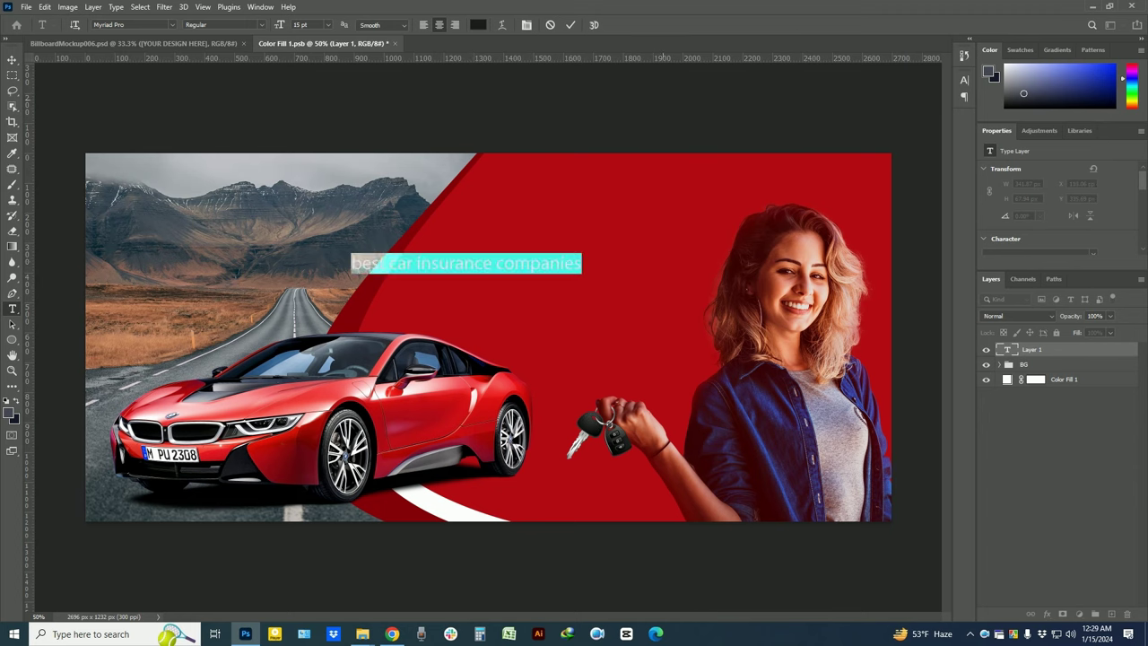
{"action": "key", "text": "ctrl+t"}
{"action": "scroll", "coordinate": [897, 359], "scroll_direction": "down", "scroll_amount": 5}
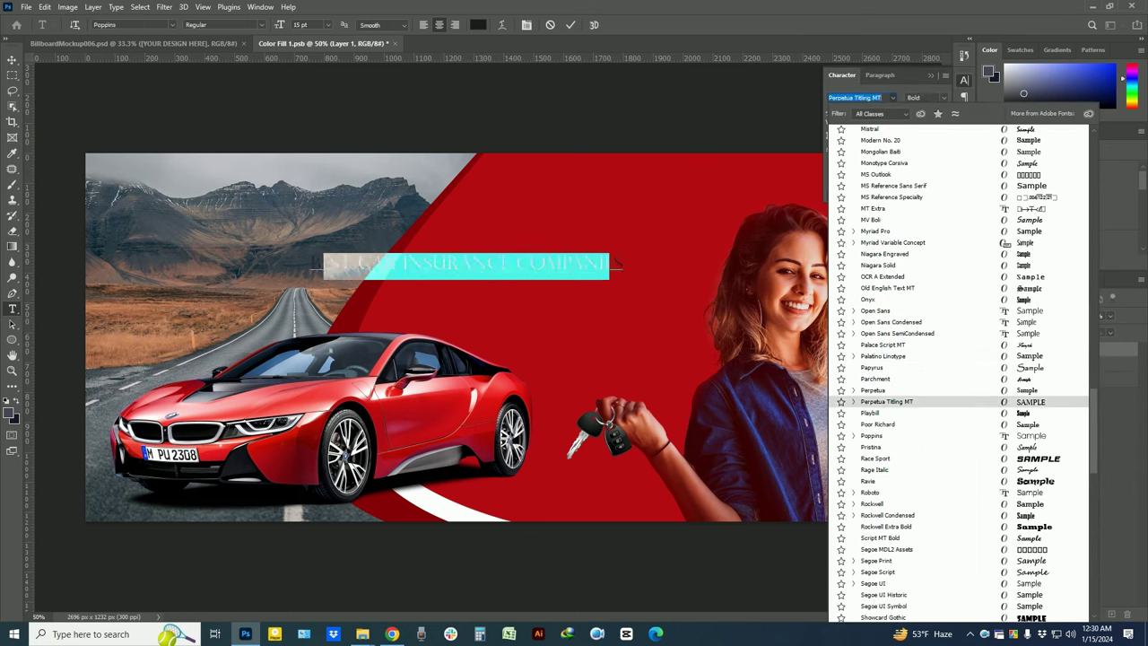
{"action": "left_click", "coordinate": [888, 401]}
{"action": "key", "text": "ctrl+Return"}
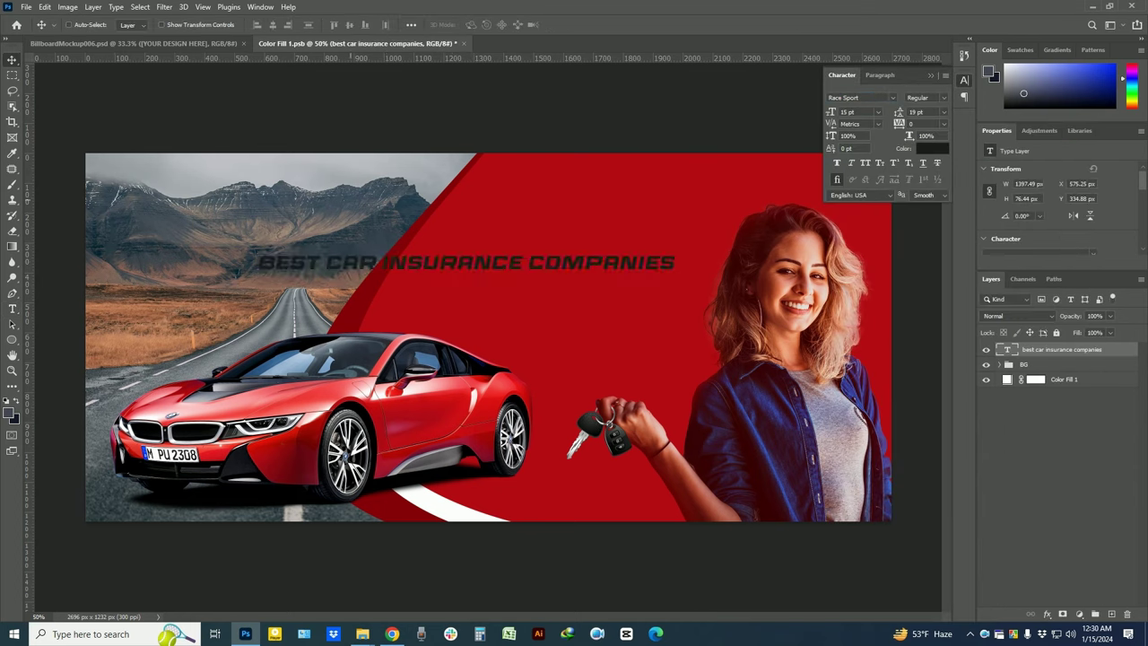
Remove COMPANIES and break the headline into BEST / CAR INSURANCE on two lines
{"action": "left_click_drag", "start_coordinate": [466, 262], "coordinate": [616, 257], "text": "ctrl"}
{"action": "double_click", "coordinate": [761, 258]}
{"action": "right_click", "coordinate": [760, 253]}
{"action": "left_click", "coordinate": [794, 276]}
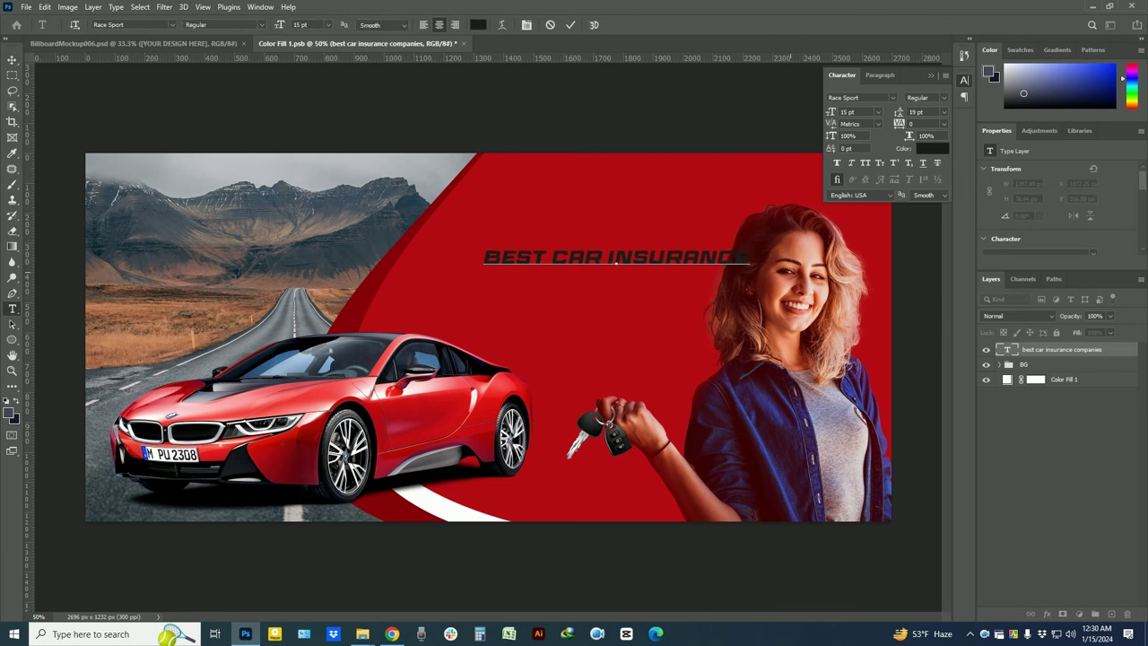
{"action": "left_click_drag", "start_coordinate": [624, 230], "coordinate": [574, 206], "text": "ctrl"}
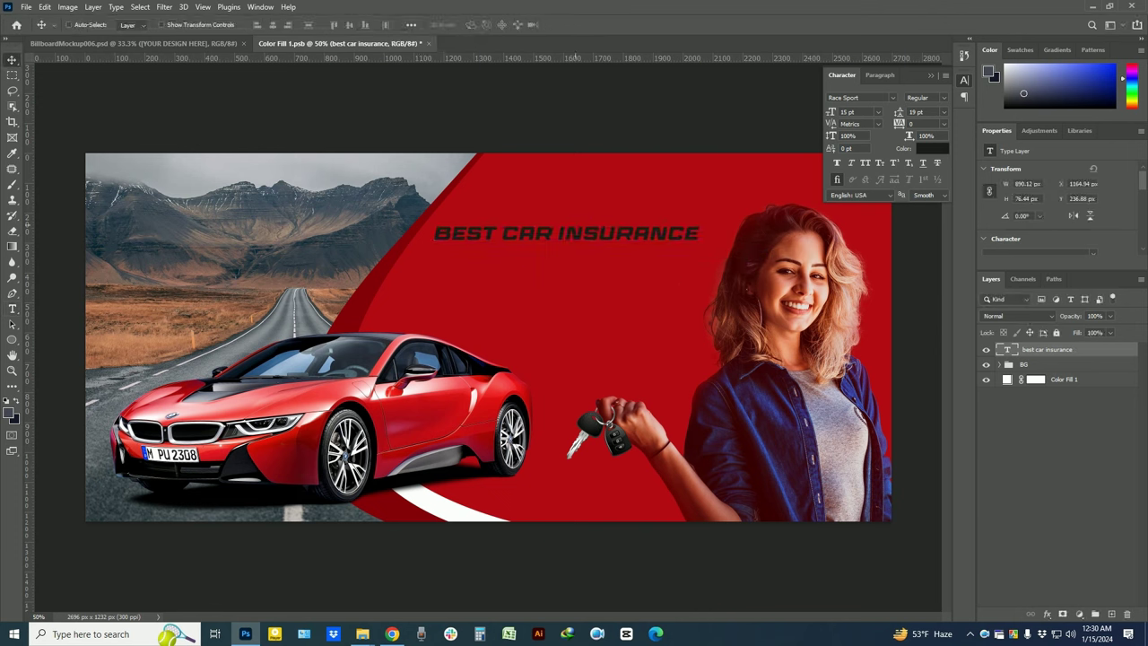
{"action": "left_click", "coordinate": [567, 235]}
{"action": "key", "text": "BackSpace"}
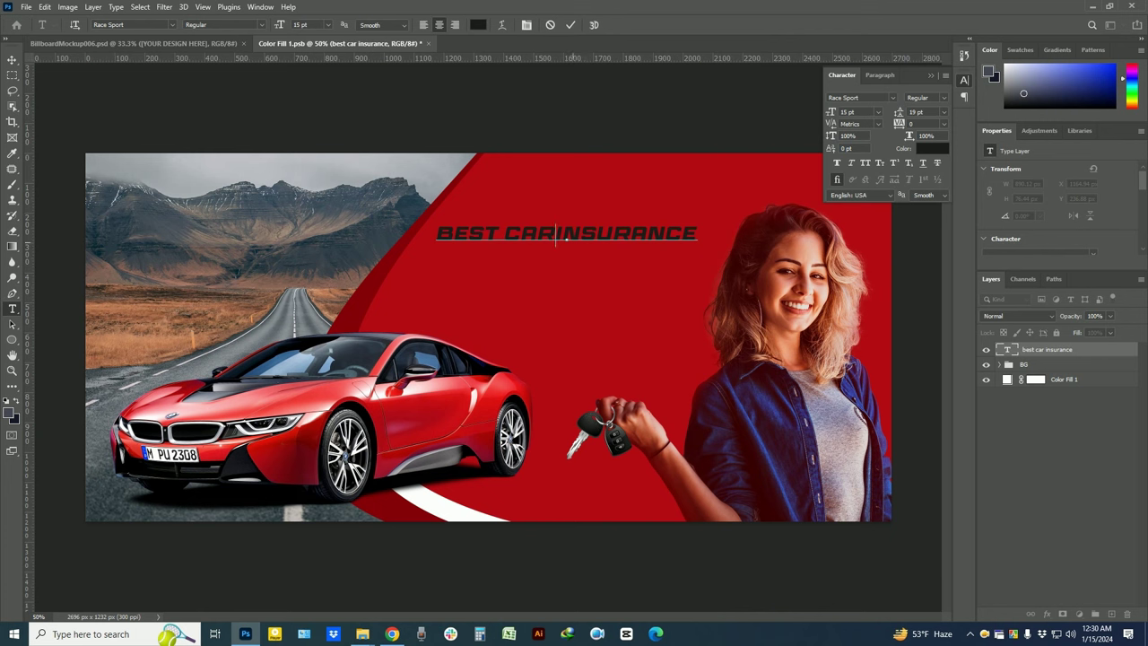
{"action": "key", "text": "Return"}
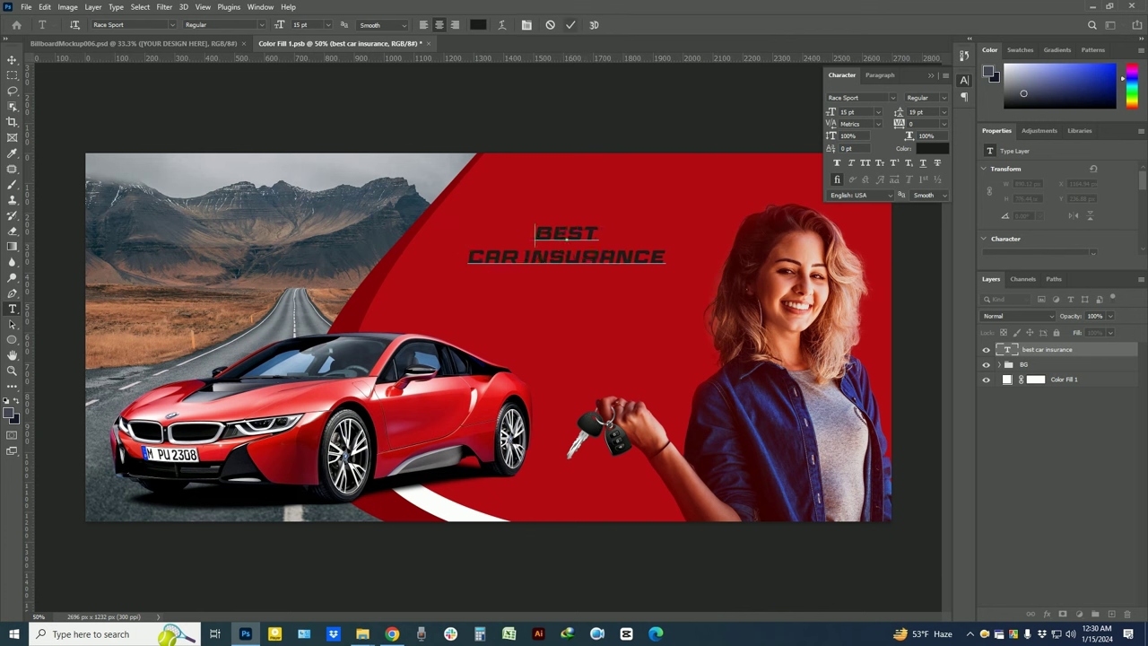
{"action": "left_click", "coordinate": [571, 24]}
{"action": "left_click", "coordinate": [933, 148]}
Make the headline white (#ffffff) and enlarge it to about 31.33 pt
{"action": "type", "text": "ffffff"}
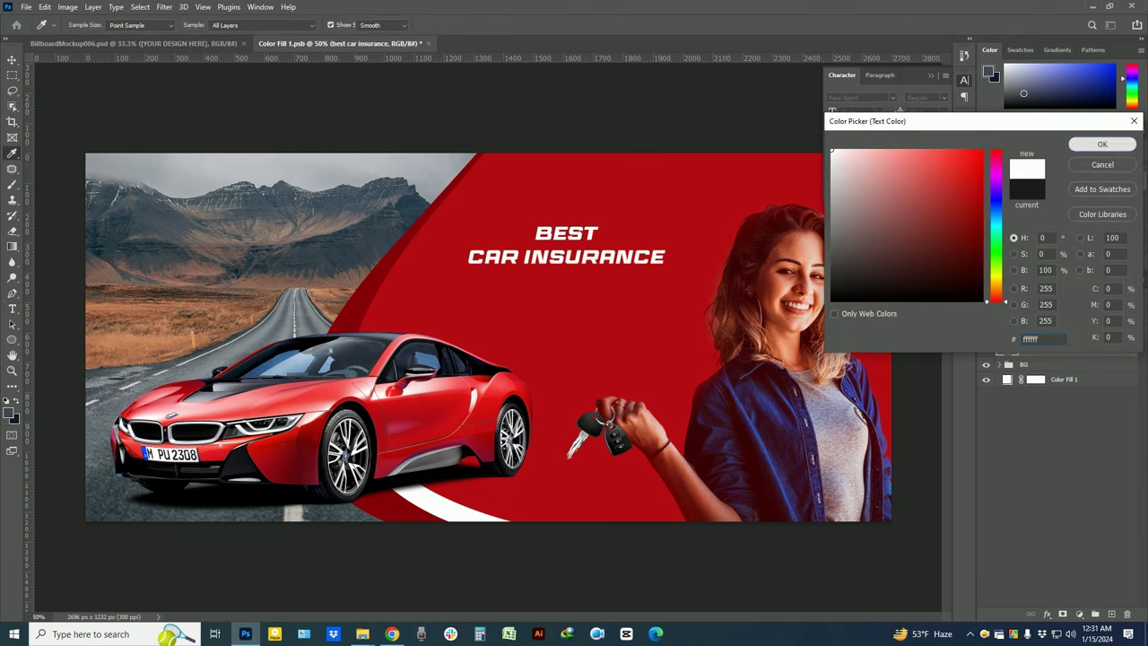
{"action": "left_click", "coordinate": [1103, 145]}
{"action": "key", "text": "v"}
{"action": "left_click_drag", "start_coordinate": [546, 226], "coordinate": [527, 210]}
{"action": "key", "text": "ctrl+t"}
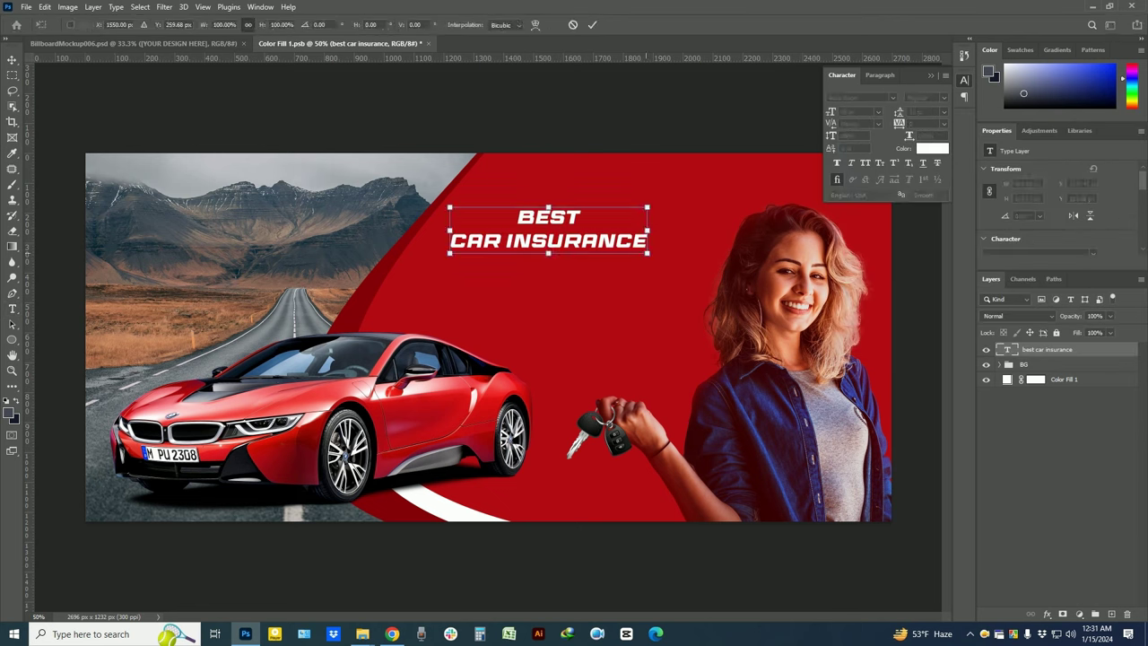
{"action": "left_click_drag", "start_coordinate": [648, 249], "coordinate": [784, 275]}
{"action": "left_click_drag", "start_coordinate": [711, 247], "coordinate": [724, 218]}
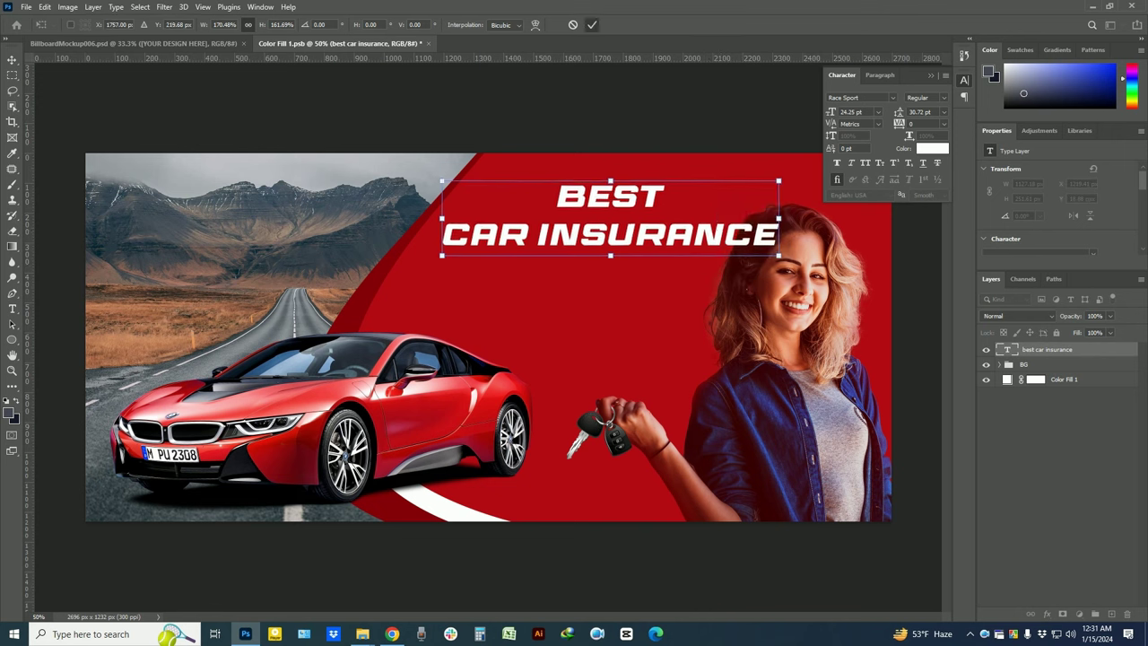
{"action": "left_click", "coordinate": [592, 24]}
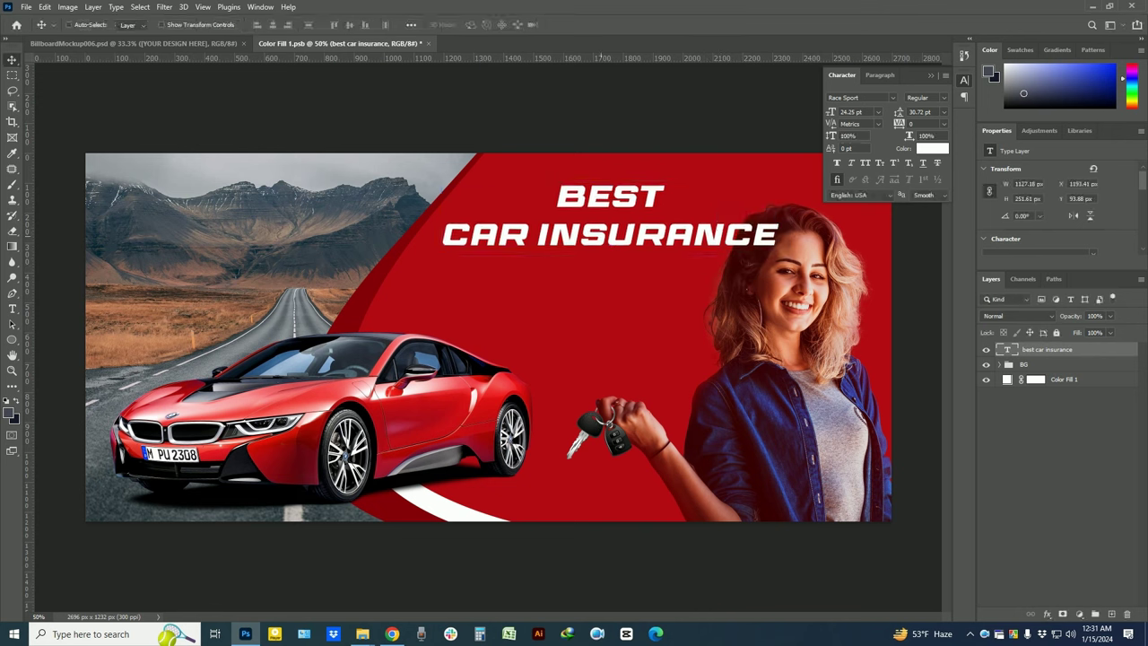
Insert FIND YOUR before BEST and move the headline left over the mountains
{"action": "left_click", "coordinate": [12, 308]}
{"action": "left_click", "coordinate": [610, 205]}
{"action": "type", "text": "F"}
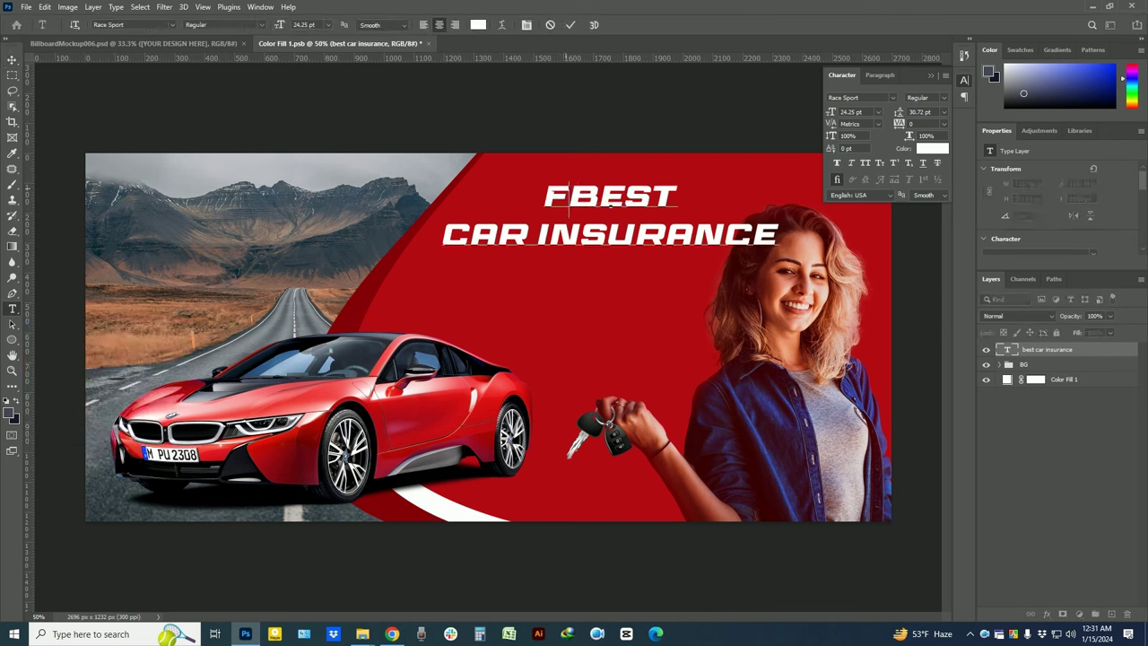
{"action": "type", "text": "IND YOUR"}
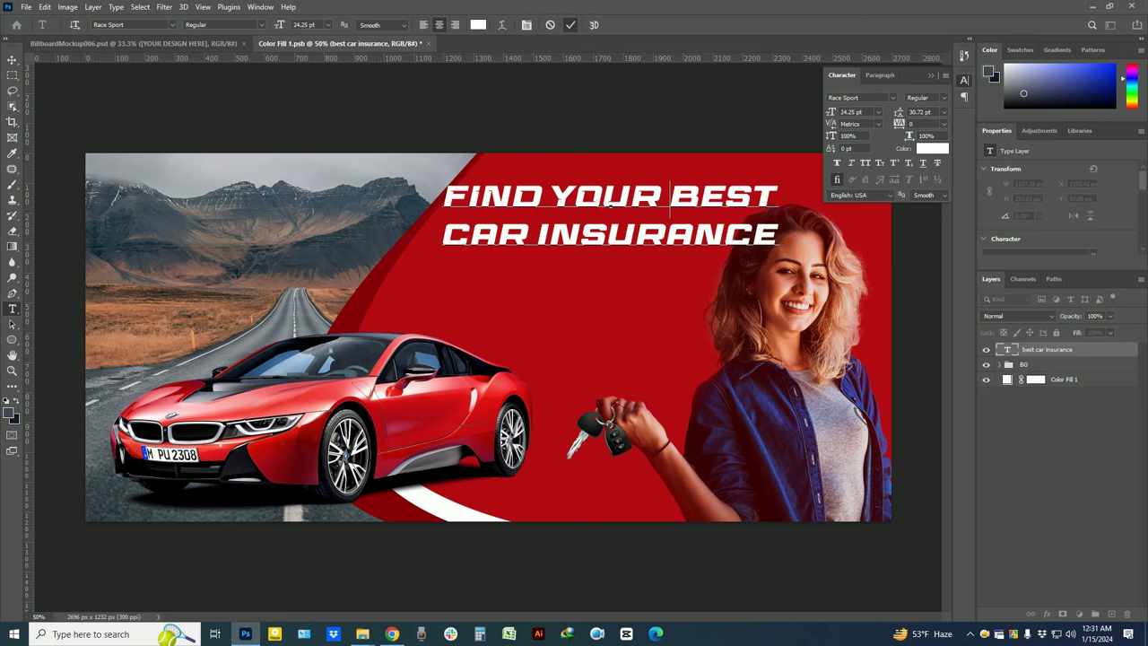
{"action": "key", "text": "ctrl+Return"}
{"action": "key", "text": "v"}
{"action": "left_click_drag", "start_coordinate": [531, 195], "coordinate": [244, 191]}
{"action": "key", "text": "ctrl+t"}
Enlarge the headline slightly and append COMPANY after INSURANCE
{"action": "mouse_move", "coordinate": [487, 258]}
{"action": "left_mouse_down"}
{"action": "mouse_move", "coordinate": [624, 258]}
{"action": "mouse_move", "coordinate": [585, 239]}
{"action": "left_mouse_up"}
{"action": "left_click", "coordinate": [592, 24]}
{"action": "left_click_drag", "start_coordinate": [529, 193], "coordinate": [522, 188]}
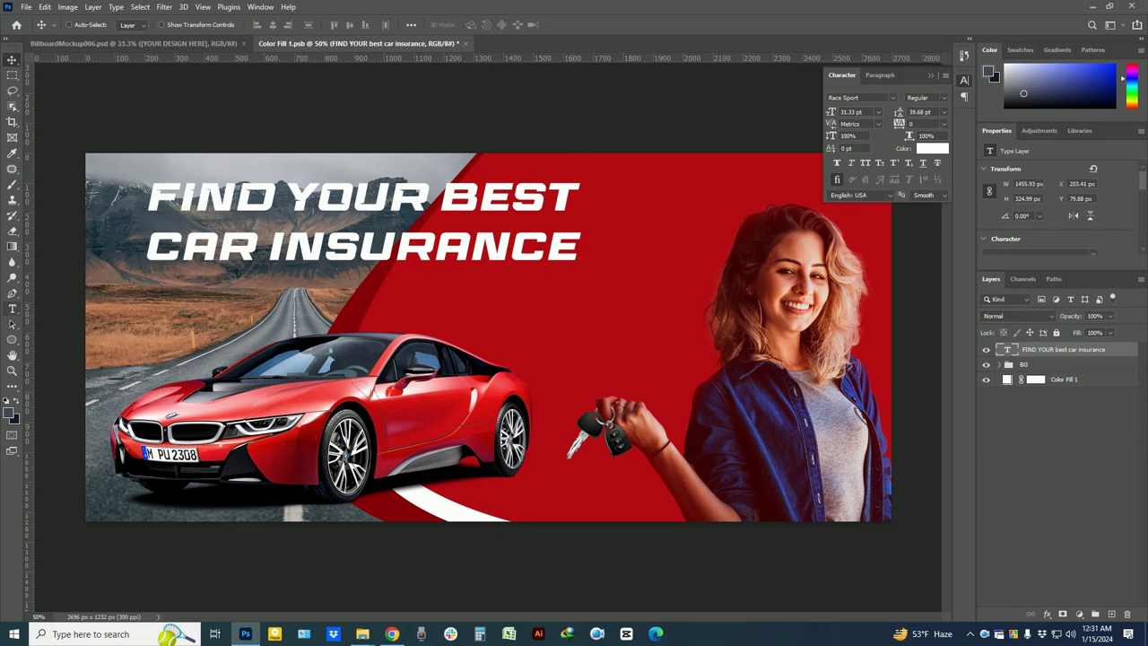
{"action": "key", "text": "t"}
{"action": "left_click", "coordinate": [582, 248]}
{"action": "type", "text": "C"}
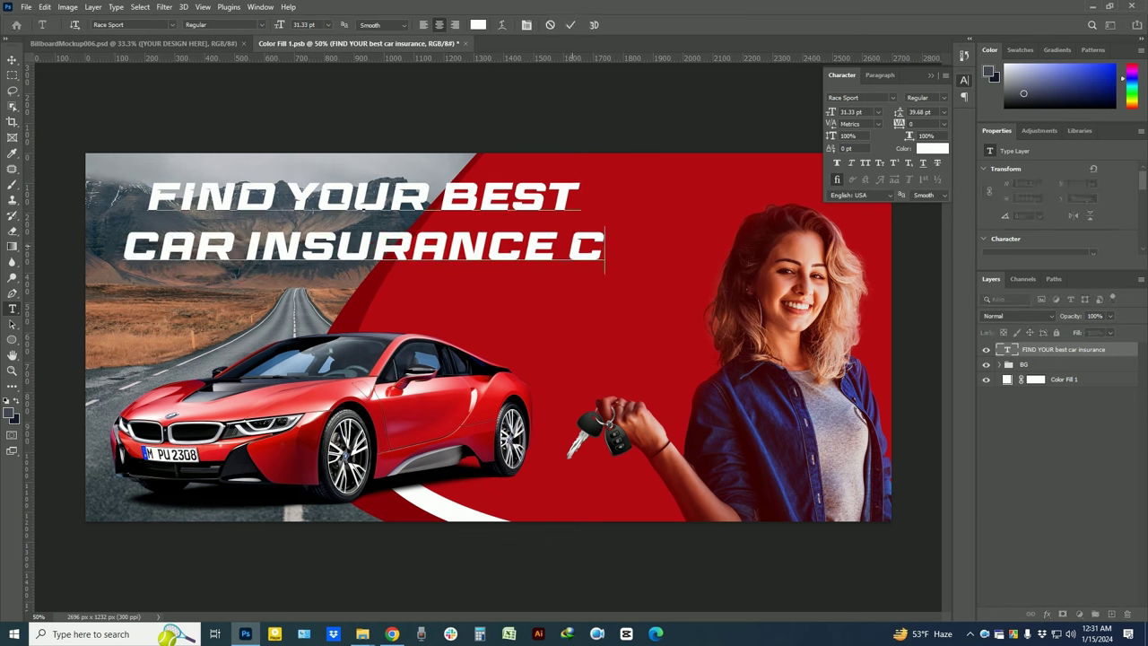
{"action": "type", "text": "OMPANY"}
{"action": "left_click", "coordinate": [571, 24]}
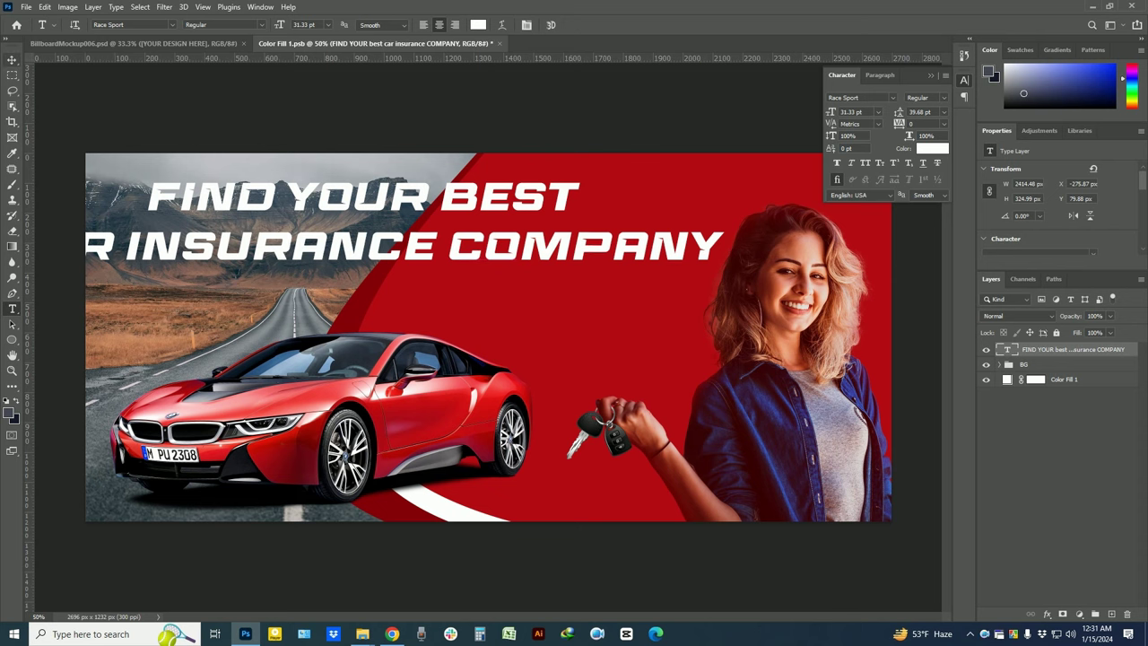
Rescale the headline and nudge it about 49 px left
{"action": "left_click_drag", "start_coordinate": [404, 224], "coordinate": [439, 224]}
{"action": "key", "text": "ctrl+t"}
{"action": "left_click_drag", "start_coordinate": [768, 225], "coordinate": [664, 235]}
{"action": "left_click", "coordinate": [592, 24]}
{"action": "left_click_drag", "start_coordinate": [585, 196], "coordinate": [558, 192]}
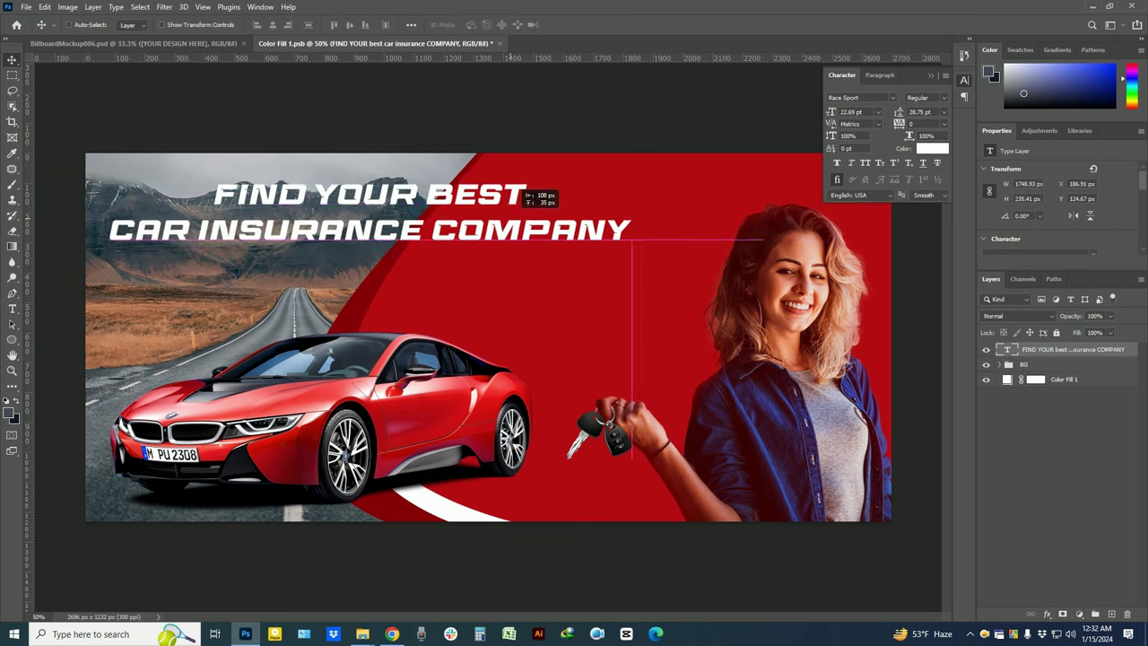
{"action": "key", "text": "ctrl+t"}
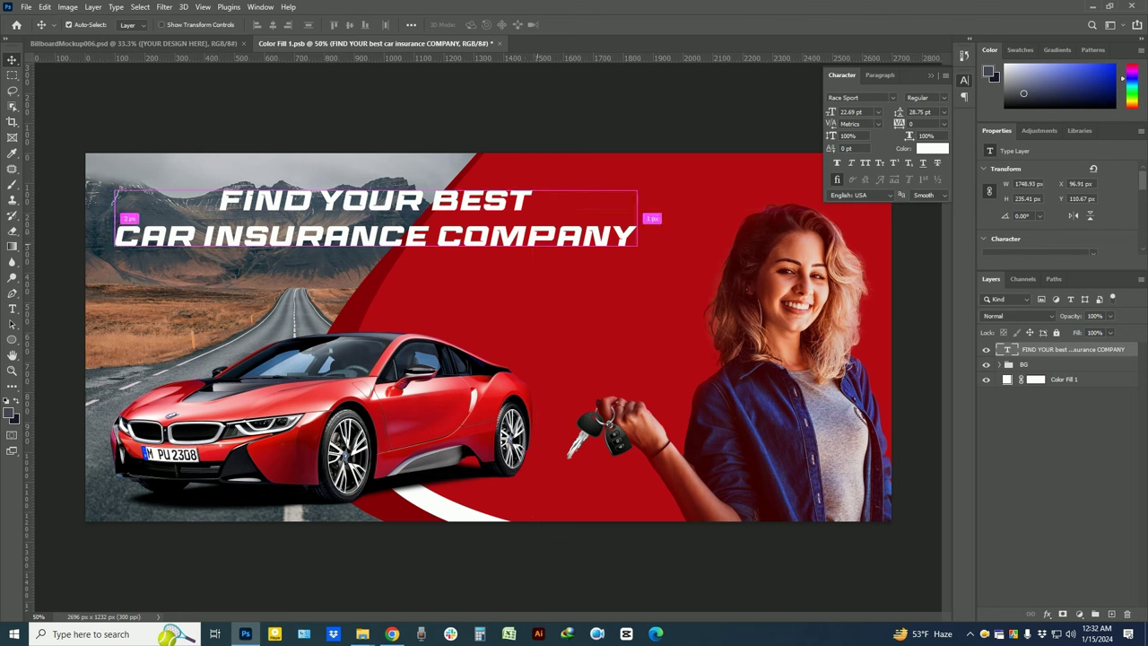
{"action": "left_click_drag", "start_coordinate": [638, 218], "coordinate": [692, 242]}
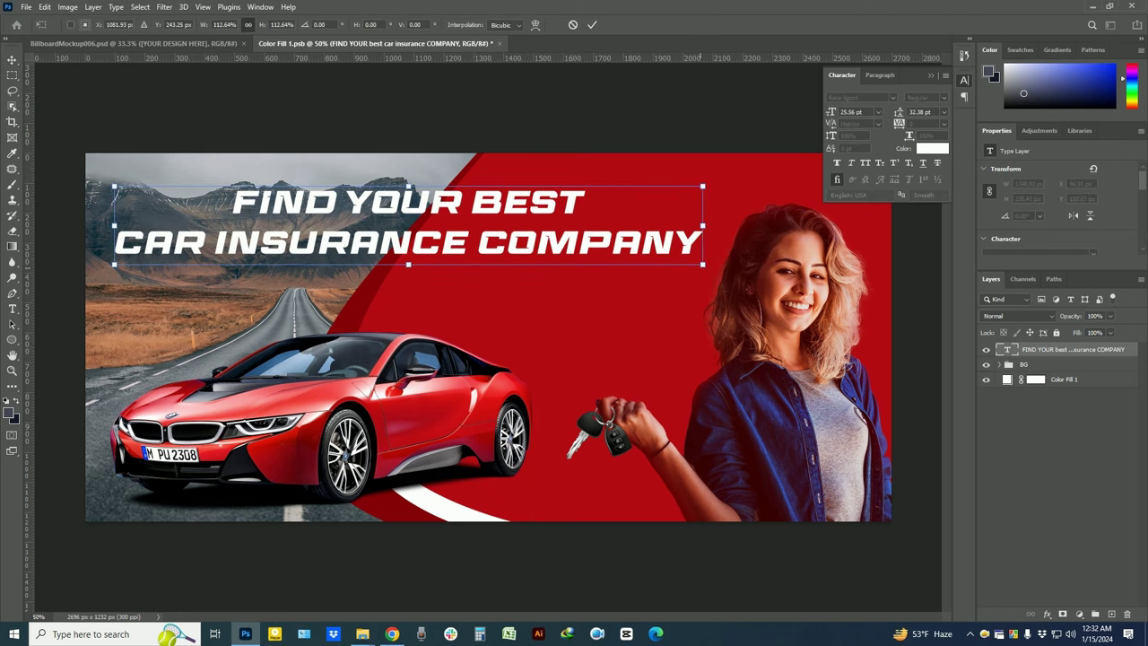
{"action": "key", "text": "Return"}
{"action": "mouse_move", "coordinate": [571, 196]}
{"action": "left_mouse_down"}
{"action": "mouse_move", "coordinate": [556, 196]}
{"action": "mouse_move", "coordinate": [567, 193]}
{"action": "left_mouse_up"}
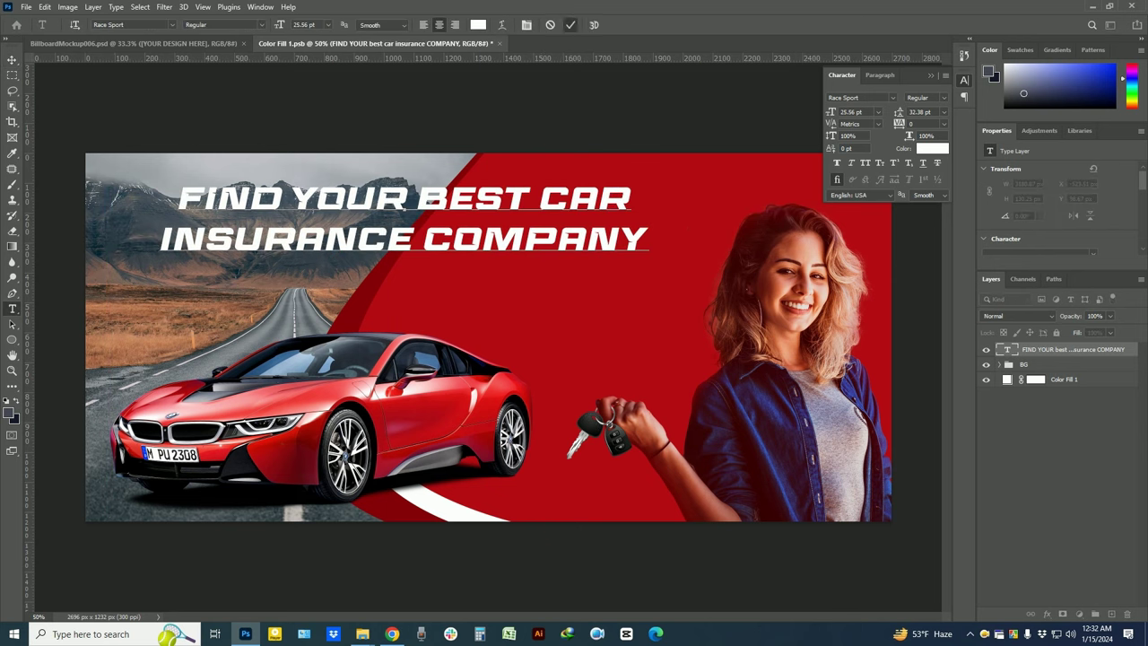
Rewrap to FIND YOUR BEST CAR / INSURANCE COMPANY, enlarged at the banner's upper left
{"action": "left_click_drag", "start_coordinate": [395, 148], "coordinate": [587, 148]}
{"action": "key", "text": "ctrl+minus"}
{"action": "left_click_drag", "start_coordinate": [616, 197], "coordinate": [454, 197]}
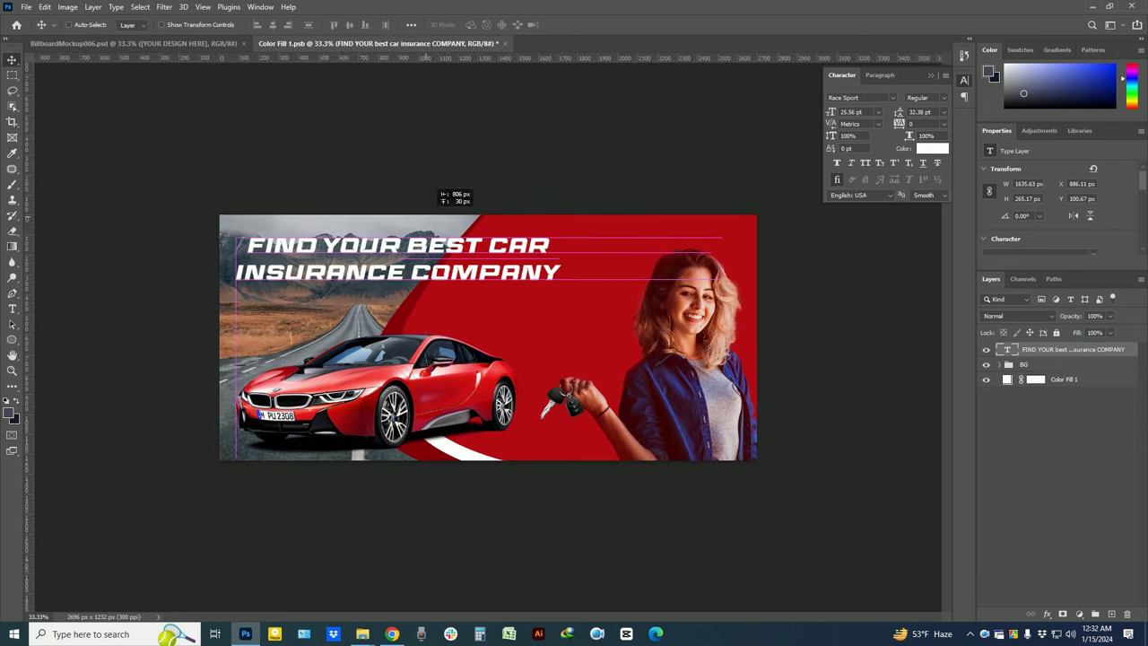
{"action": "key", "text": "ctrl+t"}
{"action": "left_click_drag", "start_coordinate": [563, 285], "coordinate": [625, 294]}
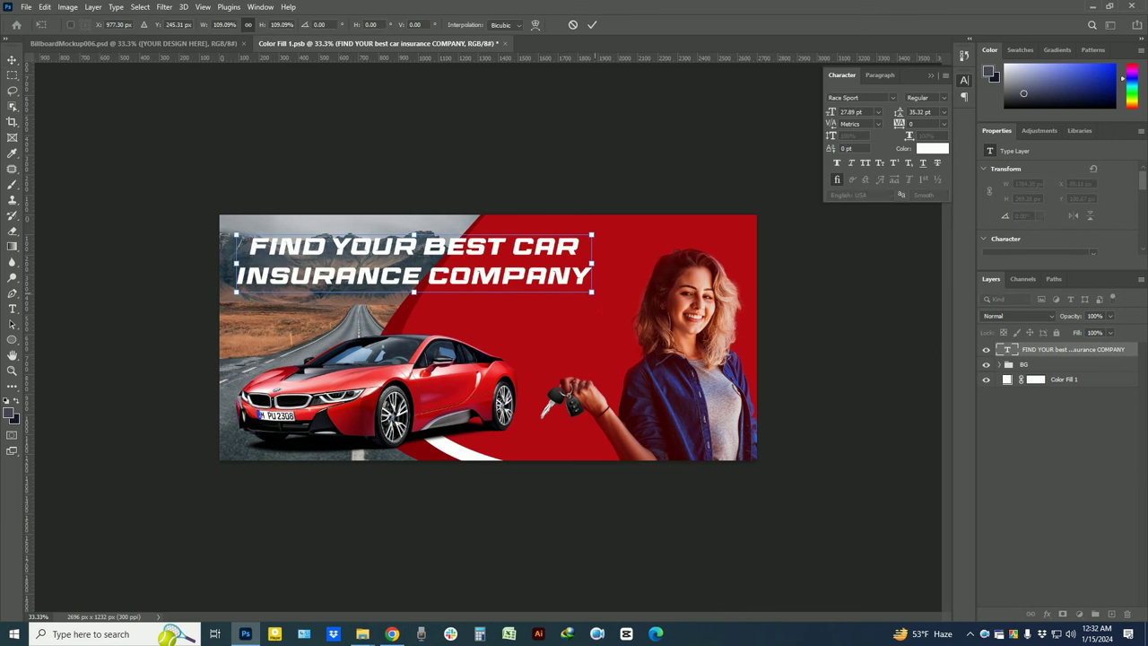
{"action": "left_click_drag", "start_coordinate": [625, 294], "coordinate": [630, 298]}
{"action": "left_click_drag", "start_coordinate": [592, 242], "coordinate": [584, 241]}
{"action": "key", "text": "Return"}
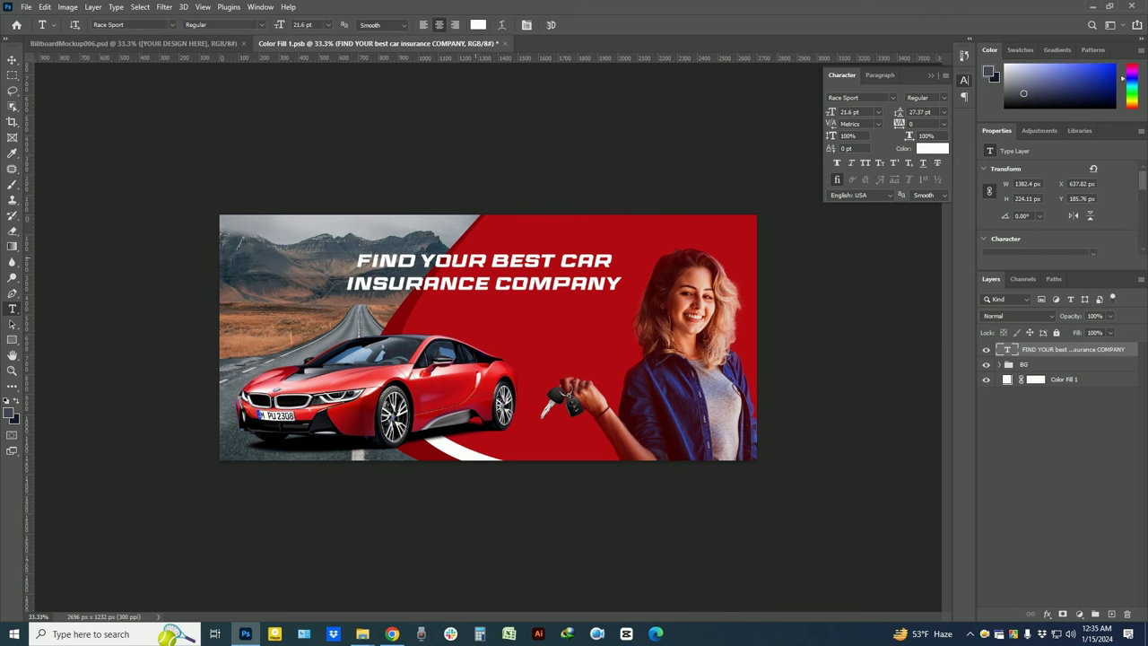
Delete FIND YOUR, make CAR much larger, and scale the headline down
{"action": "left_click_drag", "start_coordinate": [465, 262], "coordinate": [356, 262]}
{"action": "key", "text": "BackSpace"}
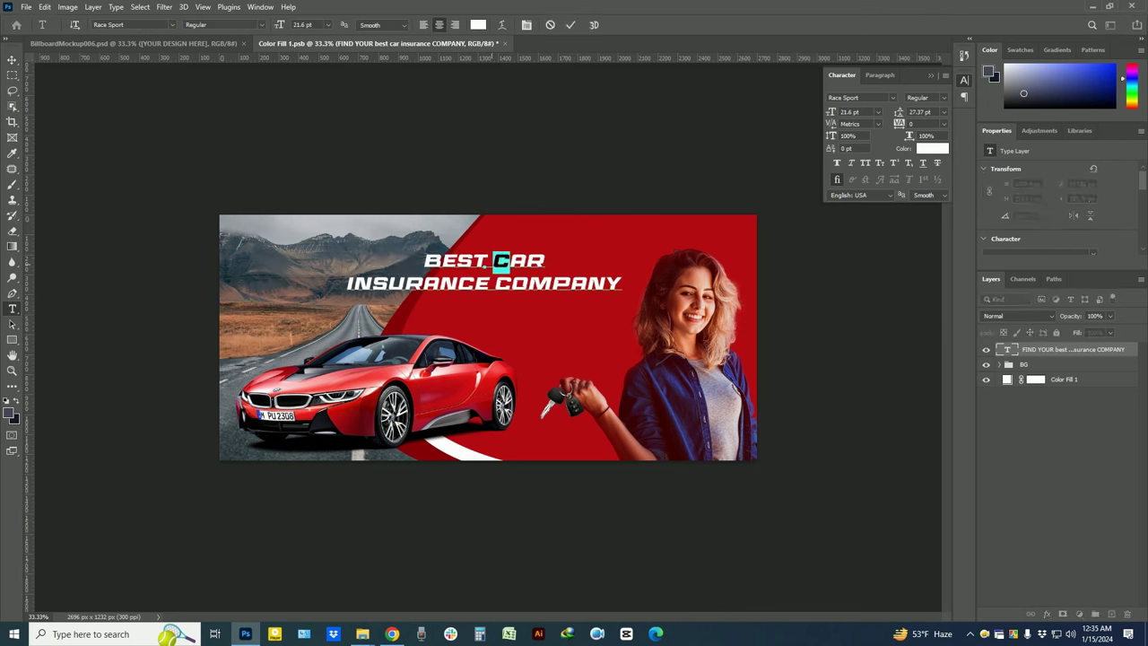
{"action": "key", "text": "ctrl+shift+period"}
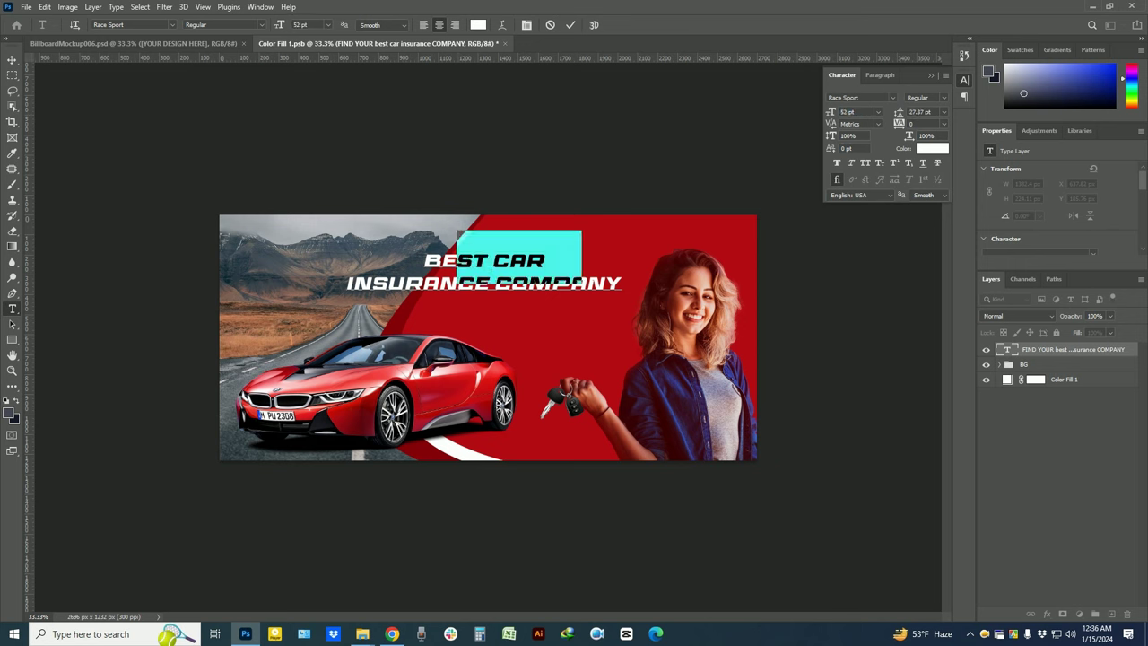
{"action": "key", "text": "ctrl+shift+period"}
{"action": "left_click", "coordinate": [571, 24]}
{"action": "key", "text": "ctrl+t"}
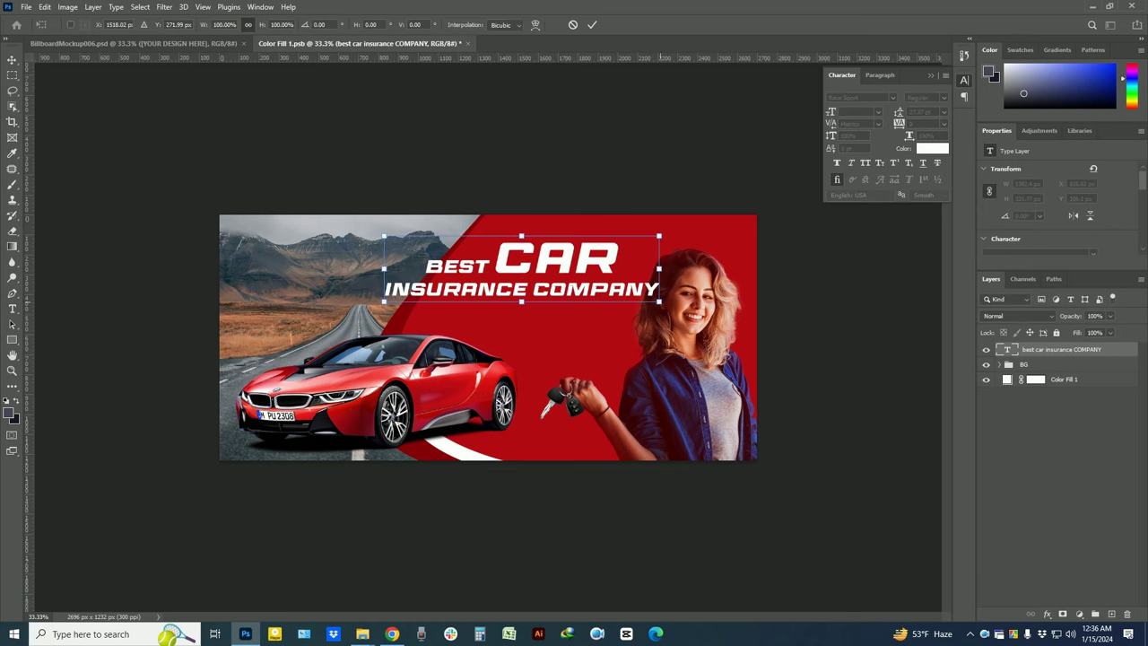
{"action": "left_click_drag", "start_coordinate": [383, 241], "coordinate": [423, 244]}
{"action": "left_click_drag", "start_coordinate": [539, 269], "coordinate": [574, 256]}
{"action": "key", "text": "Return"}
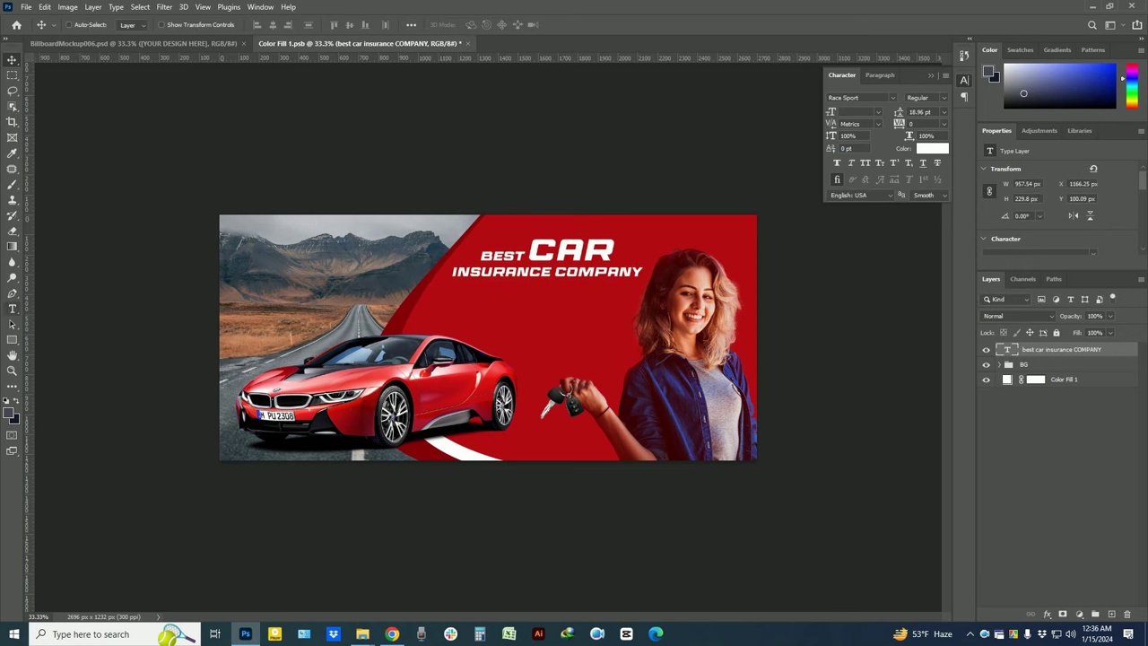
Fine-tune the size of BEST and nudge the headline up and right
{"action": "double_click", "coordinate": [549, 257]}
{"action": "key", "text": "ctrl+shift+period"}
{"action": "key", "text": "ctrl+shift+period"}
{"action": "key", "text": "ctrl+shift+period"}
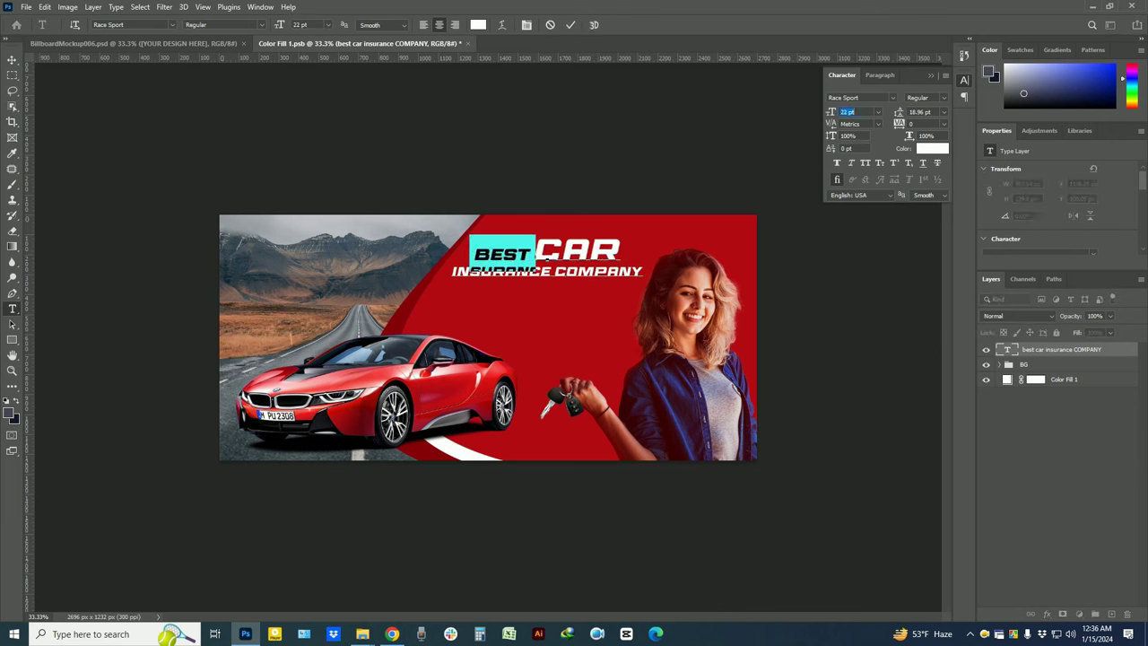
{"action": "key", "text": "ctrl+shift+period"}
{"action": "key", "text": "ctrl+shift+period"}
{"action": "key", "text": "ctrl+shift+period"}
{"action": "key", "text": "ctrl+shift+period"}
{"action": "key", "text": "ctrl+shift+period"}
{"action": "key", "text": "ctrl+shift+period"}
{"action": "key", "text": "ctrl+shift+comma"}
{"action": "key", "text": "ctrl+shift+comma"}
{"action": "key", "text": "ctrl+shift+comma"}
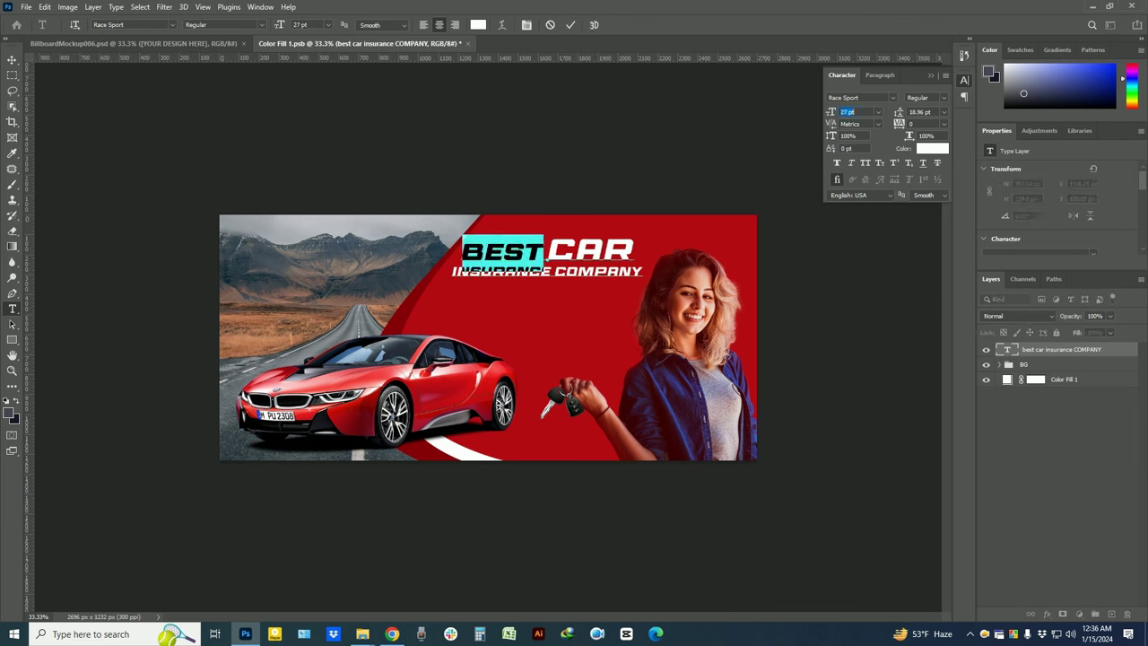
{"action": "key", "text": "ctrl+shift+comma"}
{"action": "key", "text": "ctrl+shift+comma"}
{"action": "key", "text": "ctrl+Return"}
{"action": "key", "text": "v"}
{"action": "key", "text": "shift+Down"}
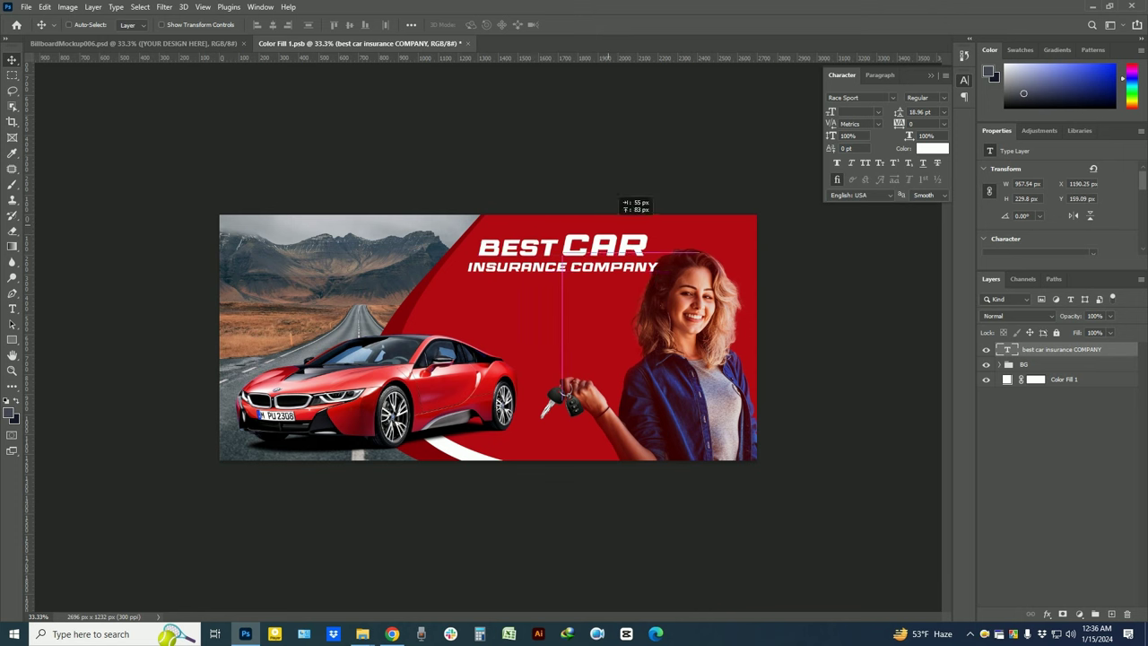
{"action": "left_click_drag", "start_coordinate": [556, 269], "coordinate": [569, 251]}
Keep the headline layer at the top of BG, shrink it, and place it beside the woman
{"action": "left_click", "coordinate": [1009, 365]}
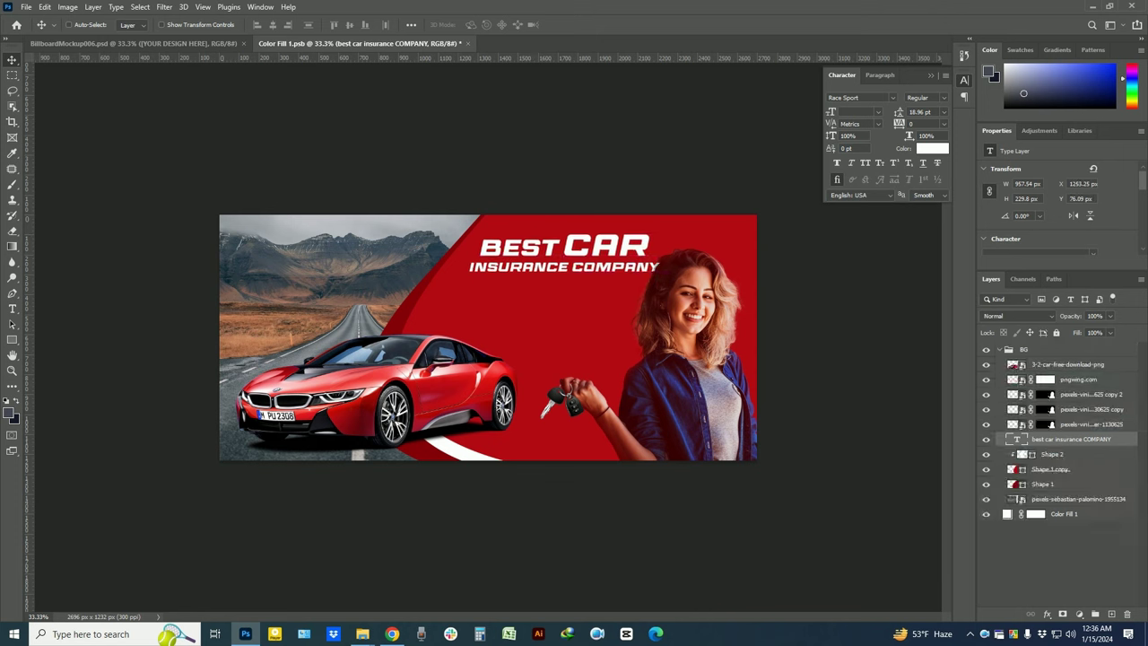
{"action": "left_click_drag", "start_coordinate": [1000, 443], "coordinate": [1031, 352]}
{"action": "left_click", "coordinate": [1002, 366]}
{"action": "key", "text": "ctrl+t"}
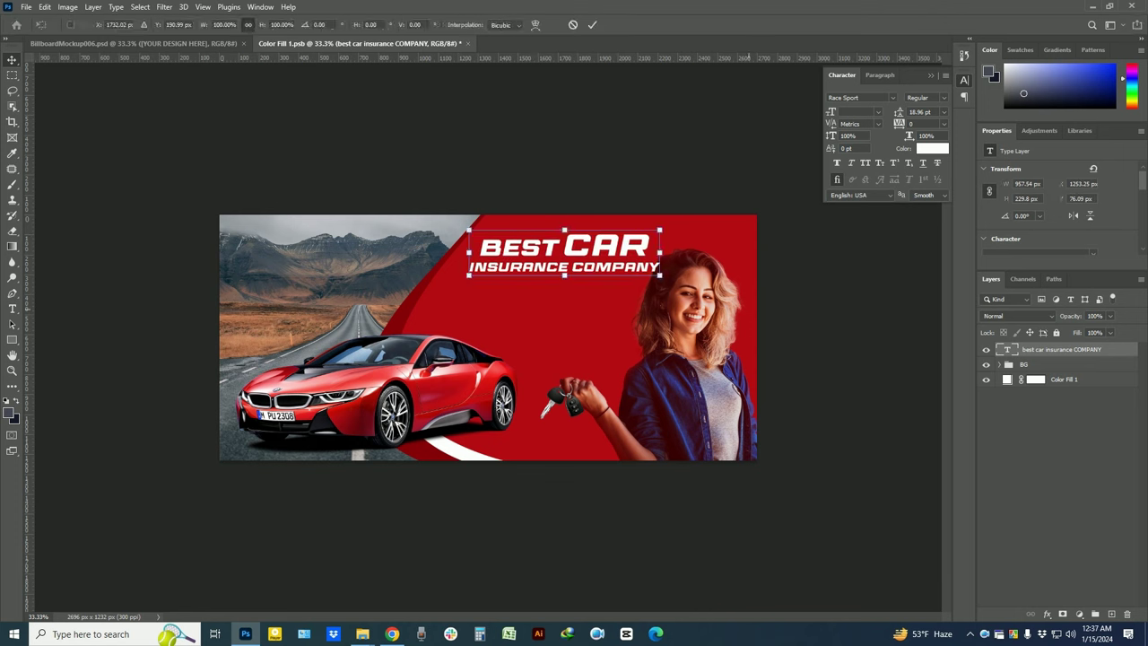
{"action": "left_click_drag", "start_coordinate": [662, 235], "coordinate": [646, 244]}
{"action": "key", "text": "Return"}
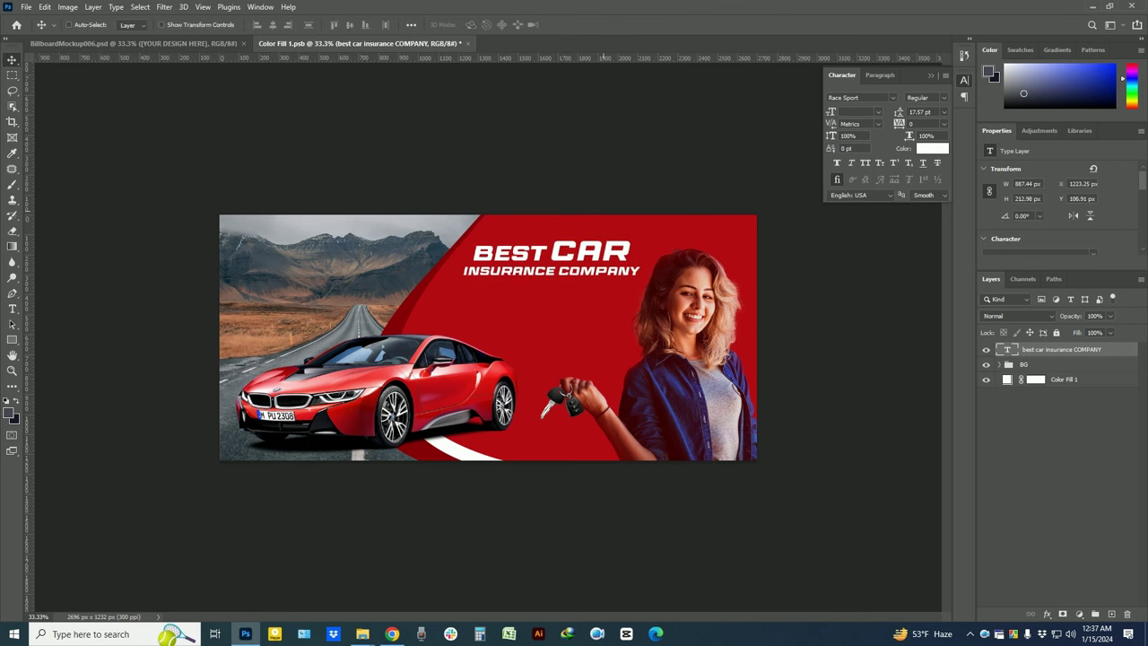
{"action": "left_click_drag", "start_coordinate": [587, 184], "coordinate": [575, 208]}
{"action": "key", "text": "ctrl+plus"}
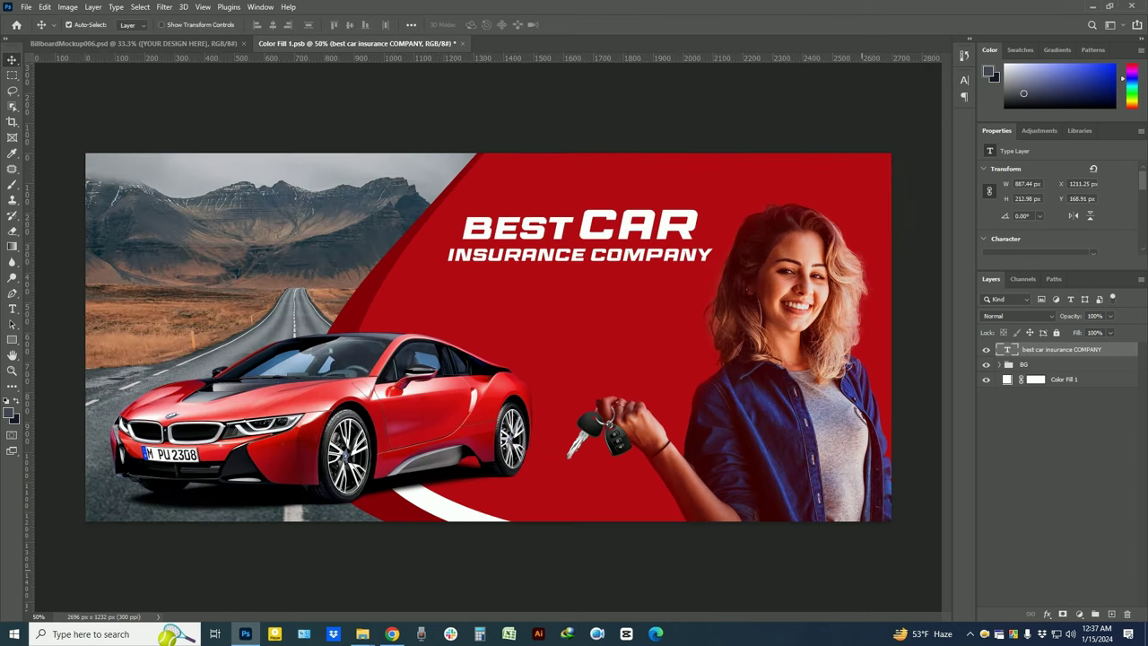
{"action": "right_click", "coordinate": [13, 339]}
Draw a white square with 31 px rounded corners over the mountains at upper left
{"action": "left_click", "coordinate": [54, 342]}
{"action": "left_click_drag", "start_coordinate": [149, 195], "coordinate": [219, 264]}
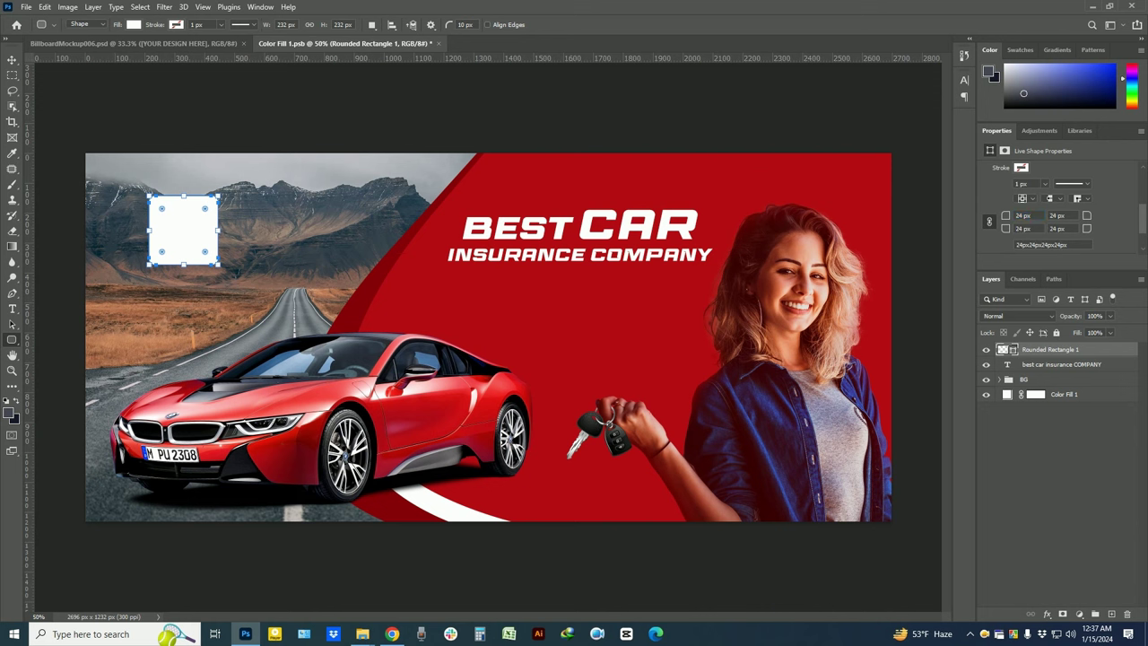
{"action": "key", "text": "v"}
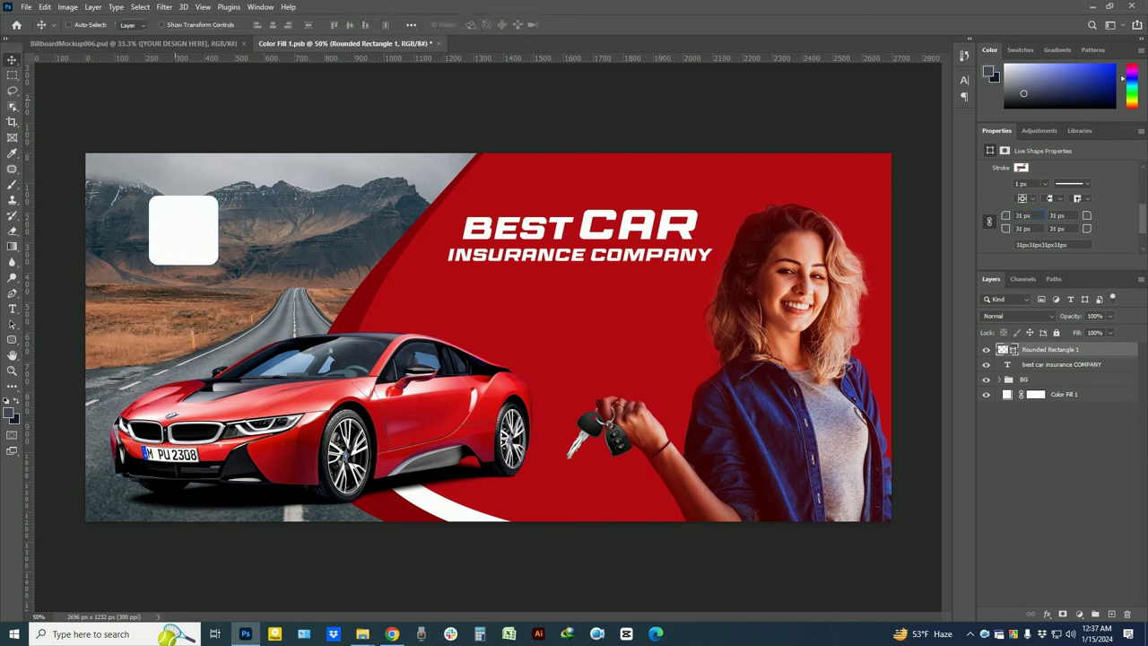
Duplicate the rounded square in place and shift one copy's fill toward orange
{"action": "key", "text": "ctrl+j"}
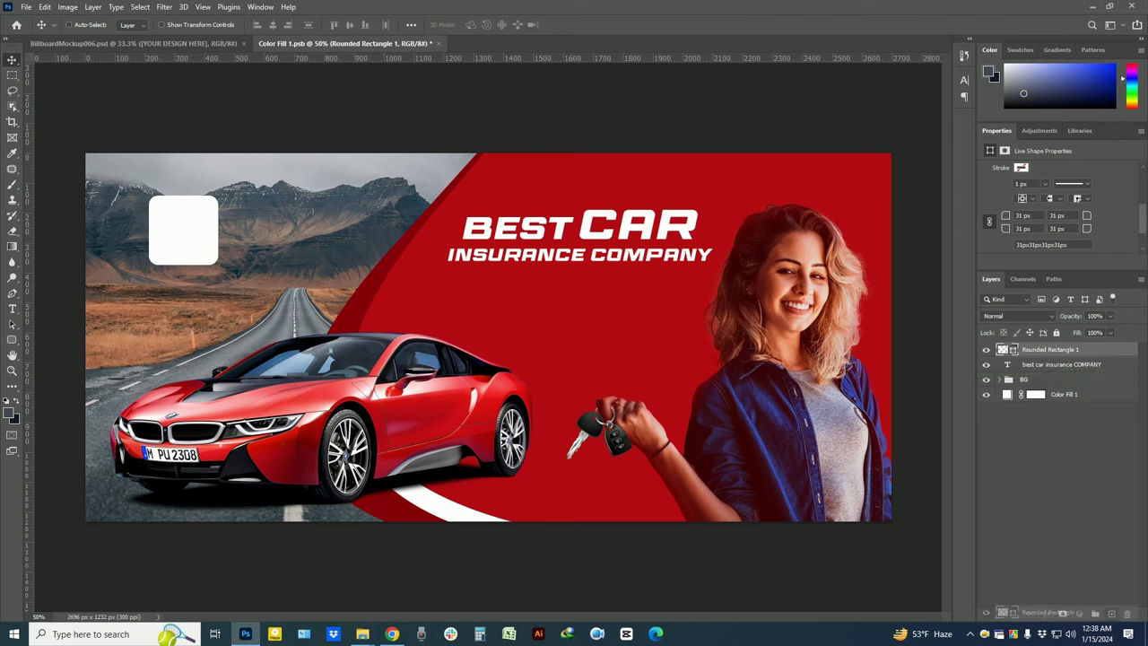
{"action": "key", "text": "alt+bracketleft"}
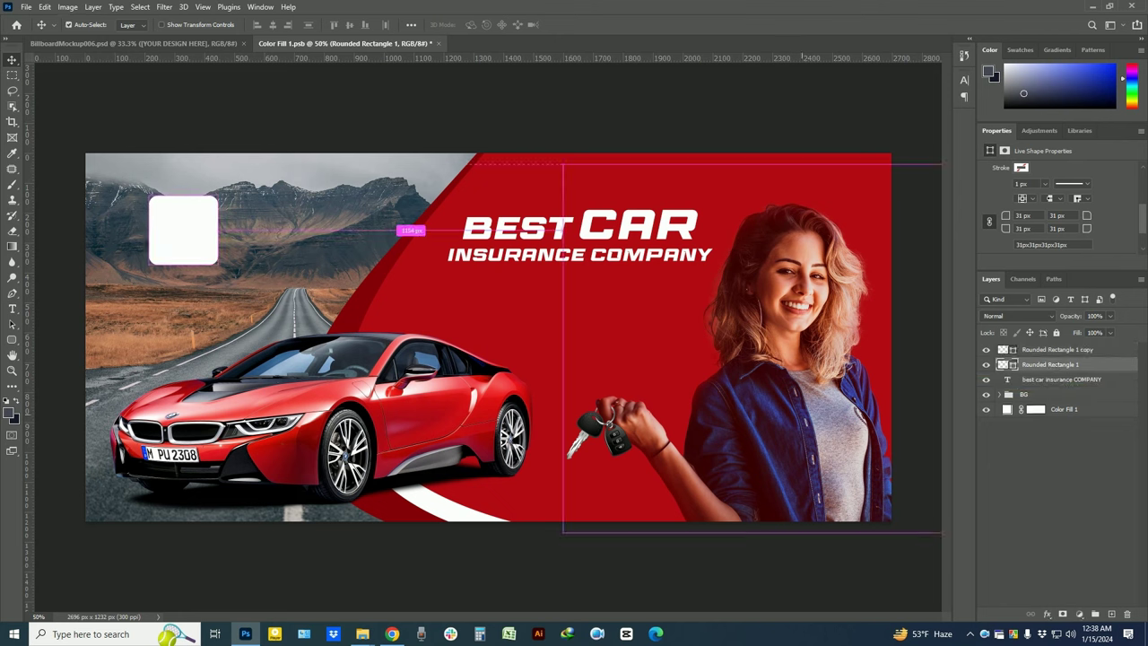
{"action": "key", "text": "alt+bracketright"}
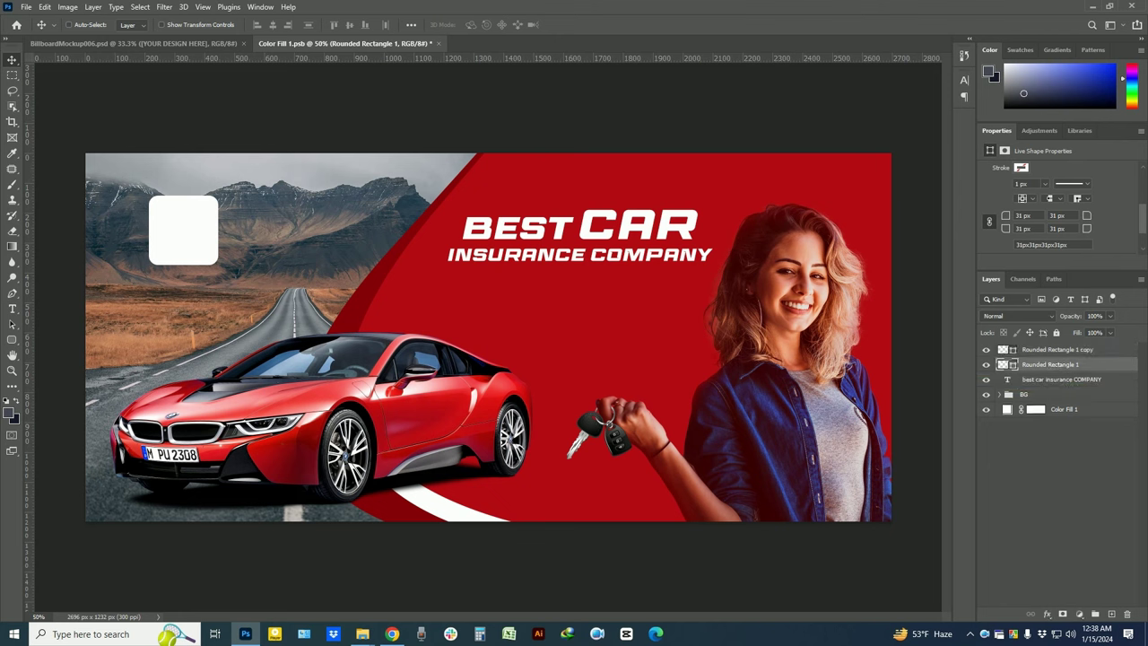
{"action": "double_click", "coordinate": [1002, 364]}
{"action": "left_click_drag", "start_coordinate": [996, 302], "coordinate": [996, 287]}
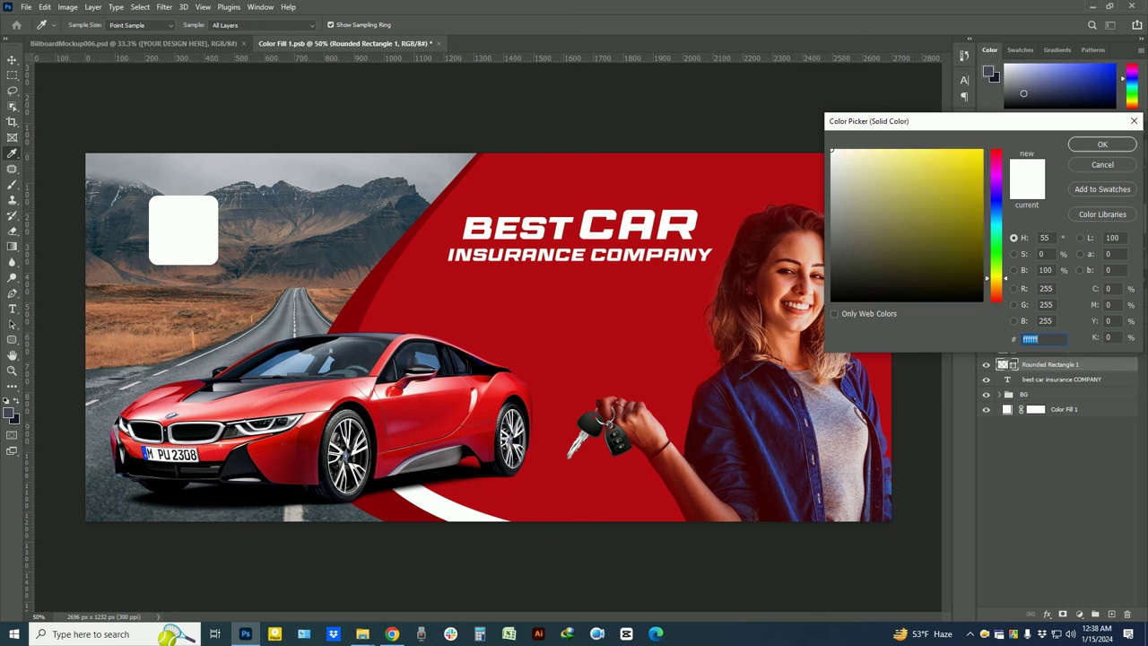
{"action": "key", "text": "Return"}
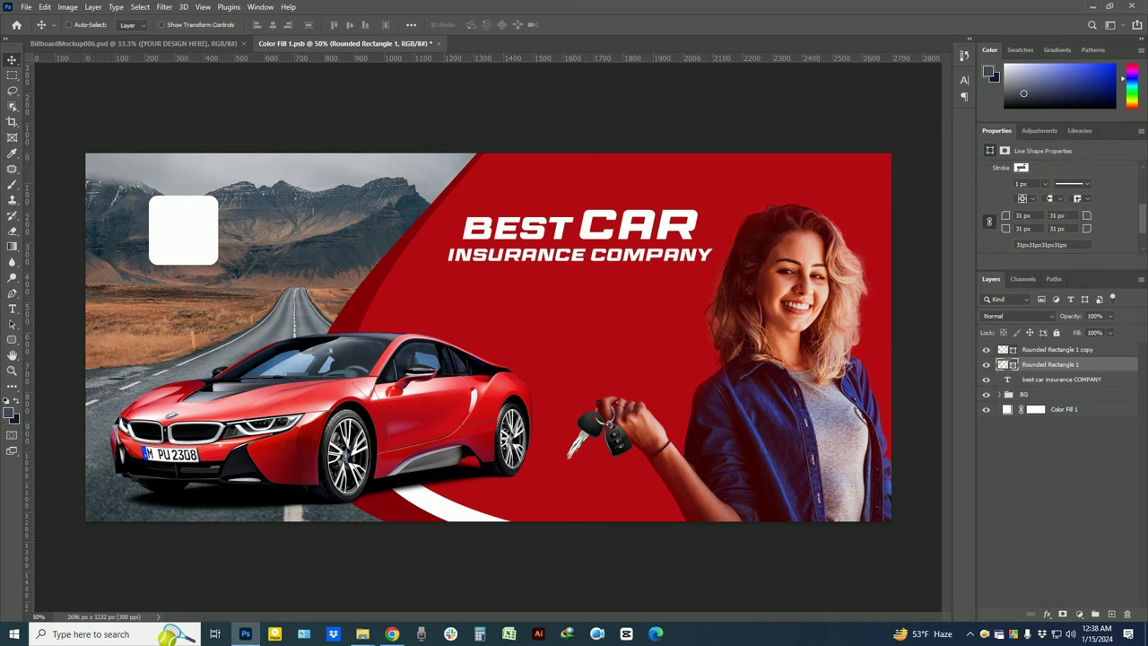
{"action": "key", "text": "alt+bracketright"}
Free-transform the white square copy, rotating it about 45° into a diamond
{"action": "left_click", "coordinate": [44, 7]}
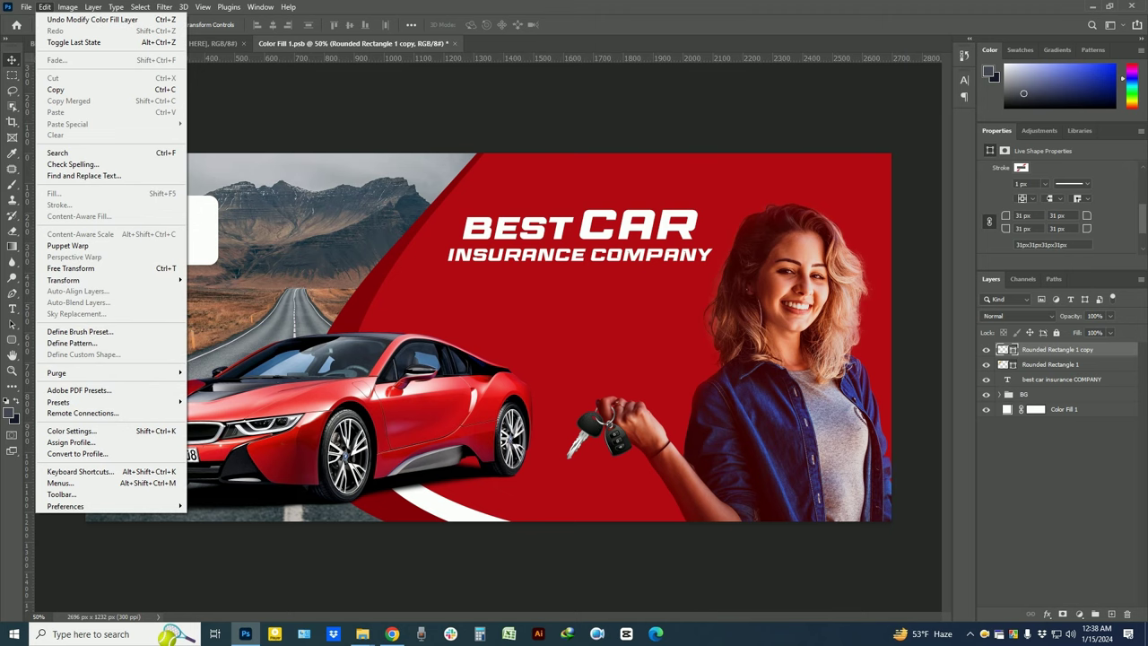
{"action": "left_click", "coordinate": [63, 267]}
{"action": "scroll", "coordinate": [135, 208], "scroll_direction": "up", "scroll_amount": 2}
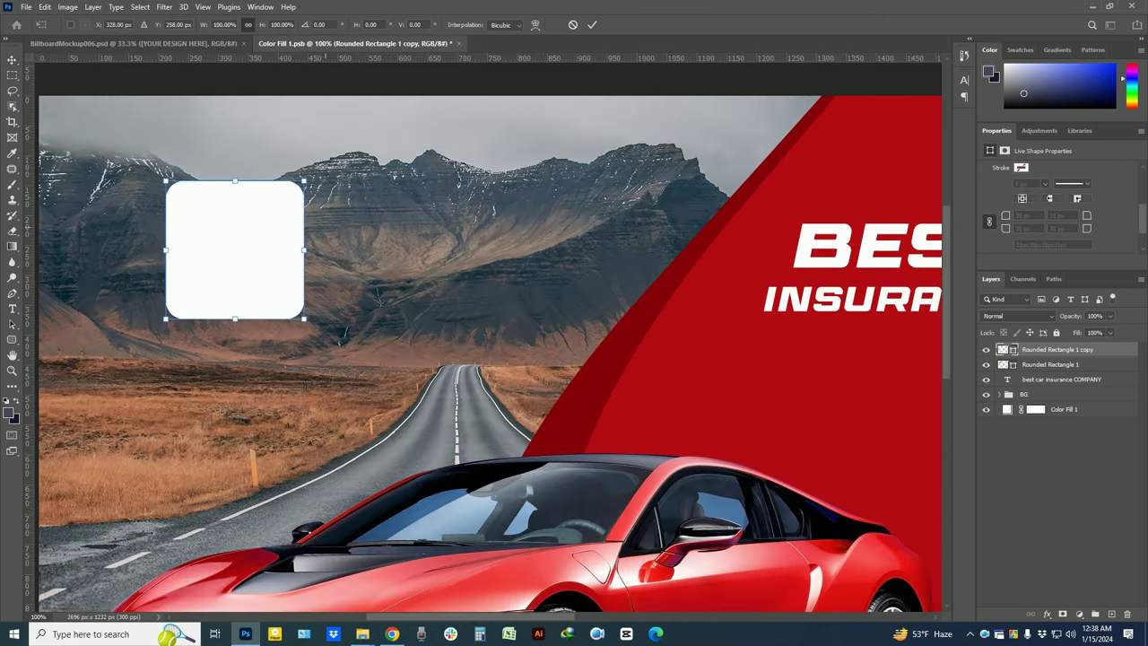
{"action": "mouse_move", "coordinate": [323, 179]}
{"action": "left_mouse_down"}
{"action": "mouse_move", "coordinate": [351, 260]}
{"action": "mouse_move", "coordinate": [341, 254]}
{"action": "left_mouse_up"}
{"action": "mouse_move", "coordinate": [227, 222]}
{"action": "left_mouse_down"}
{"action": "mouse_move", "coordinate": [296, 235]}
{"action": "mouse_move", "coordinate": [140, 217]}
{"action": "mouse_move", "coordinate": [332, 274]}
{"action": "mouse_move", "coordinate": [238, 264]}
{"action": "left_mouse_up"}
{"action": "mouse_move", "coordinate": [354, 261]}
{"action": "left_mouse_down"}
{"action": "mouse_move", "coordinate": [368, 269]}
{"action": "mouse_move", "coordinate": [344, 269]}
{"action": "left_mouse_up"}
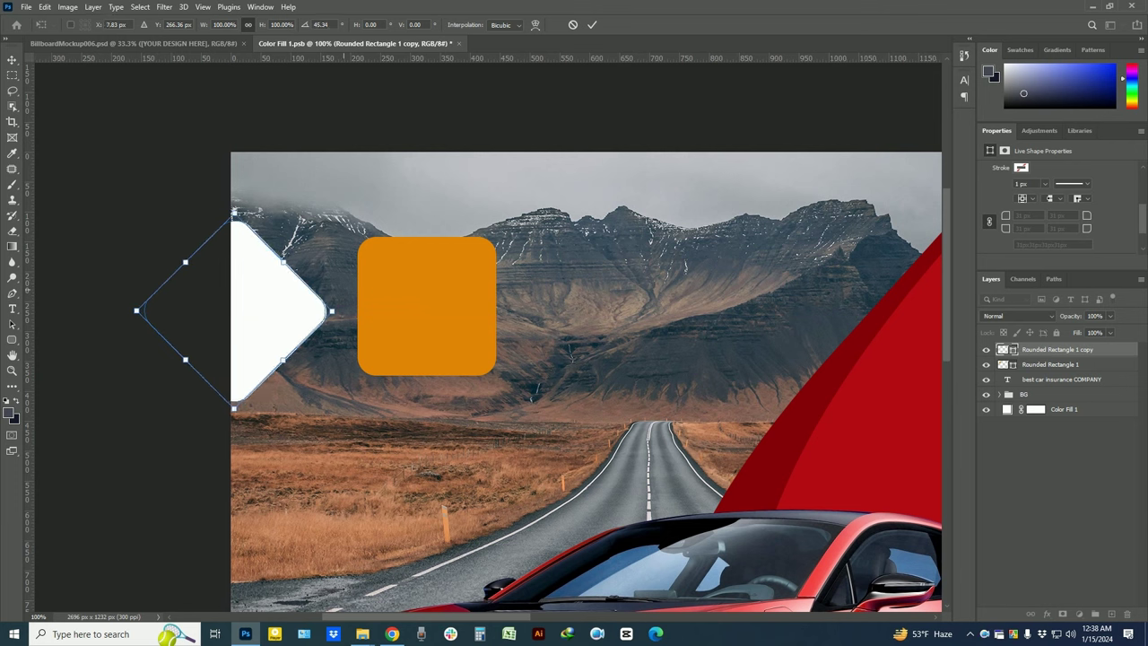
{"action": "key", "text": "Left"}
{"action": "key", "text": "Left"}
{"action": "key", "text": "Left"}
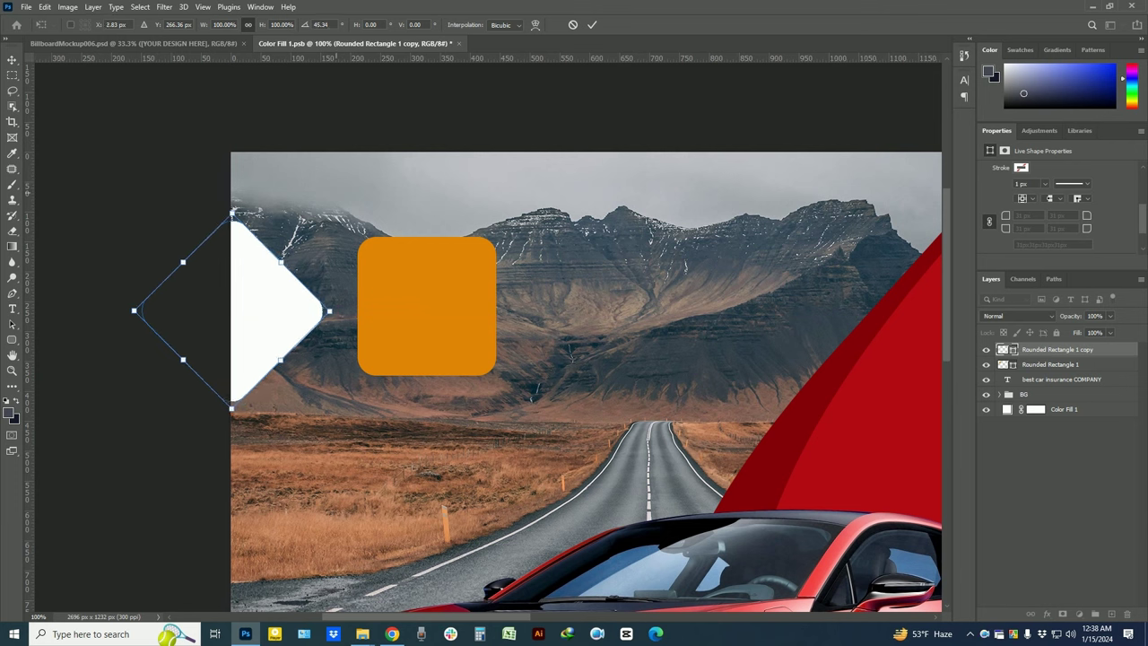
{"action": "key", "text": "Return"}
Move the diamond onto the orange square, group both as Ribon, and place it top-left
{"action": "left_click_drag", "start_coordinate": [232, 311], "coordinate": [427, 309]}
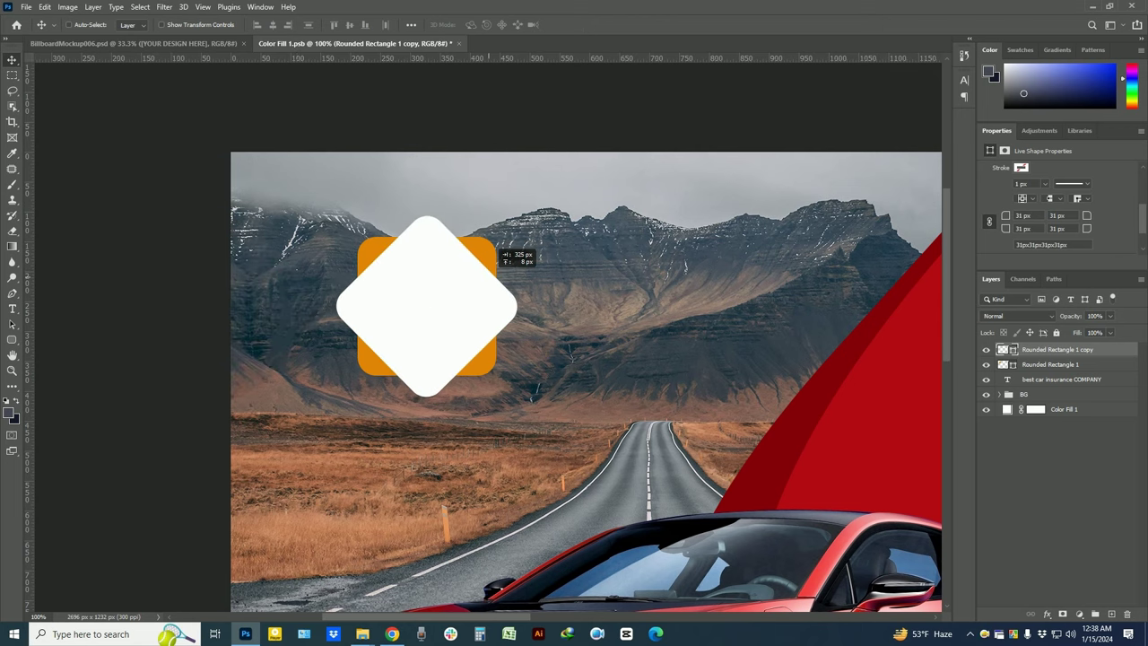
{"action": "key", "text": "ctrl+minus"}
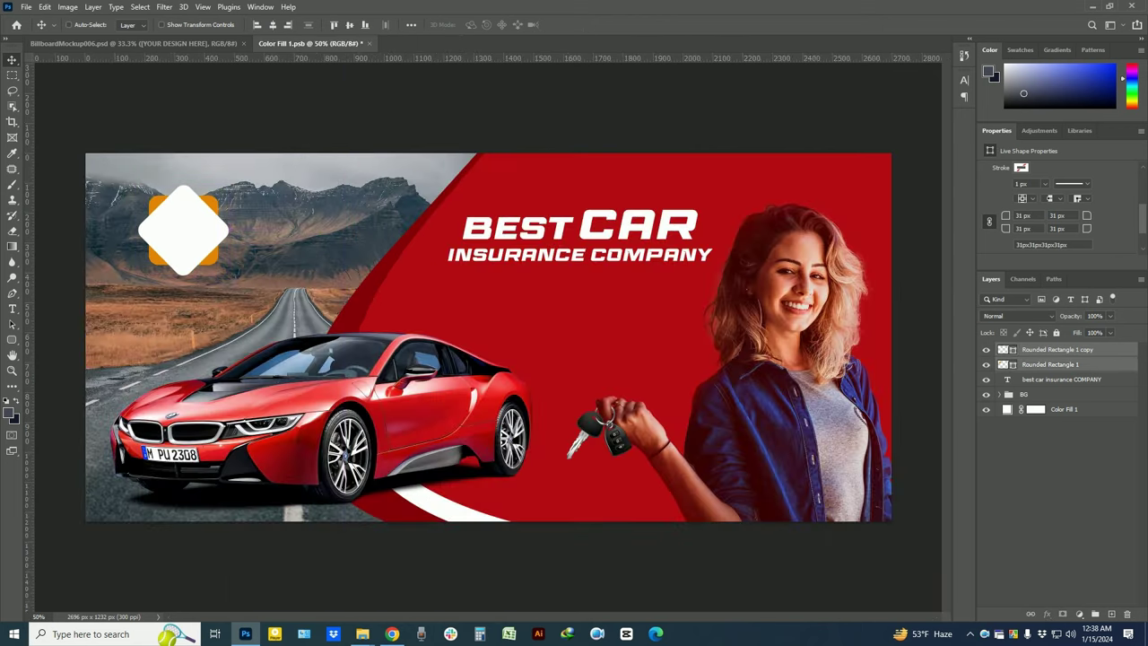
{"action": "key", "text": "ctrl+g"}
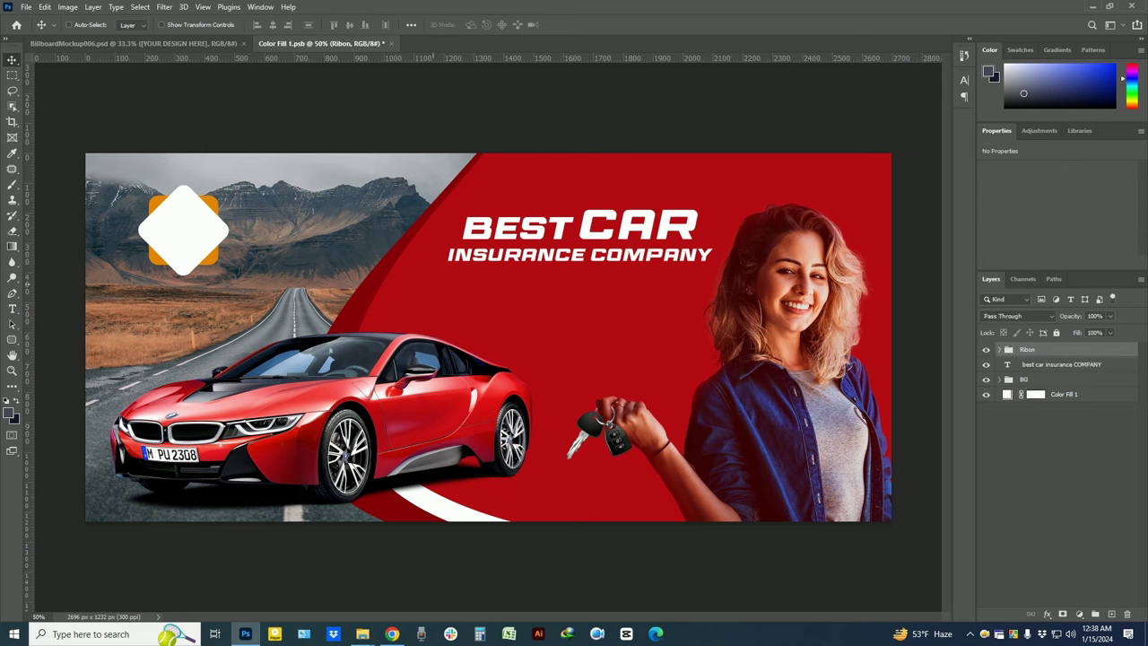
{"action": "mouse_move", "coordinate": [215, 193]}
{"action": "left_mouse_down"}
{"action": "mouse_move", "coordinate": [292, 215]}
{"action": "mouse_move", "coordinate": [195, 155]}
{"action": "left_mouse_up"}
{"action": "left_click", "coordinate": [1002, 349]}
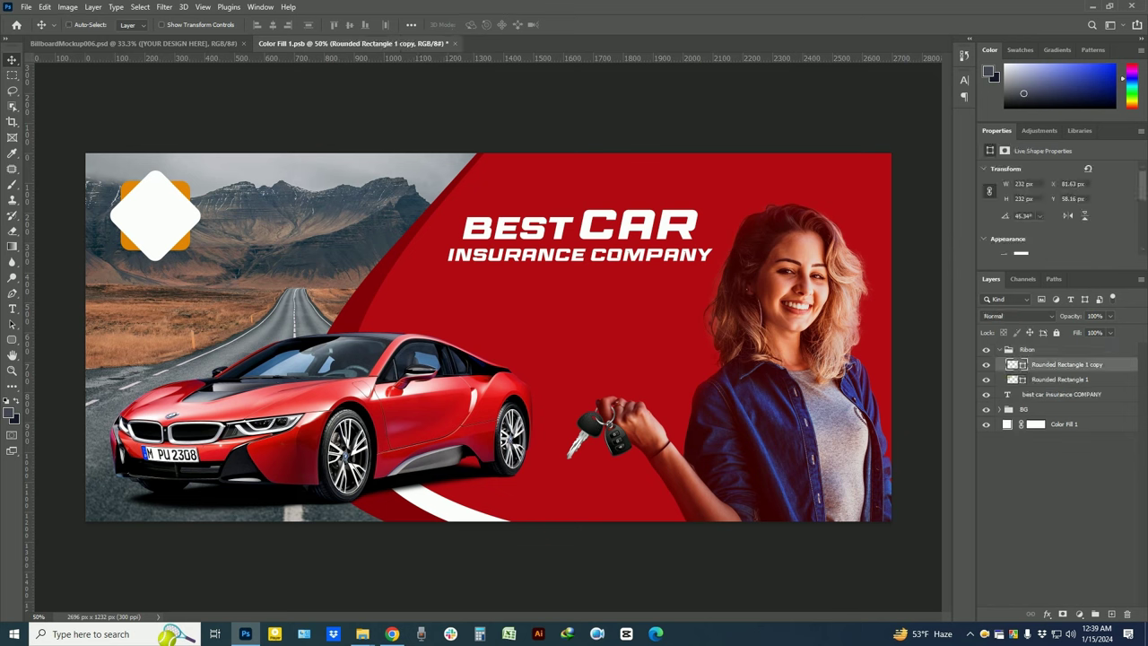
Add black text "UP TO 65%" on the diamond badge
{"action": "key", "text": "t"}
{"action": "left_click", "coordinate": [166, 216]}
{"action": "type", "text": "UP"}
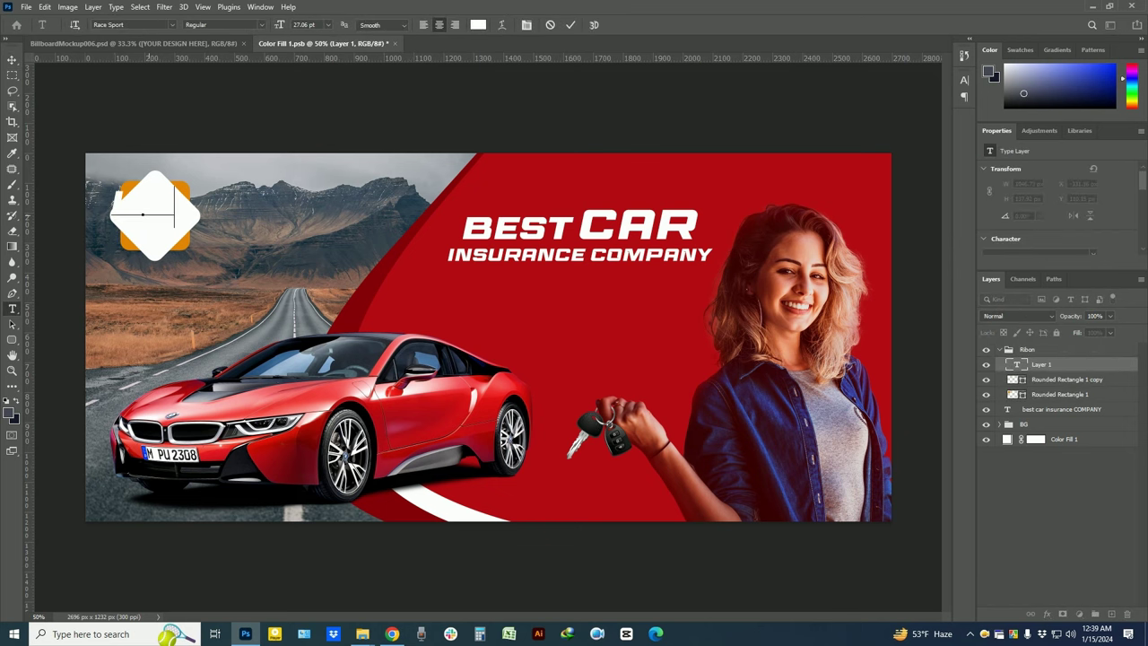
{"action": "key", "text": "ctrl+a"}
{"action": "left_click", "coordinate": [477, 24]}
{"action": "left_click", "coordinate": [1102, 146]}
{"action": "type", "text": "UP"}
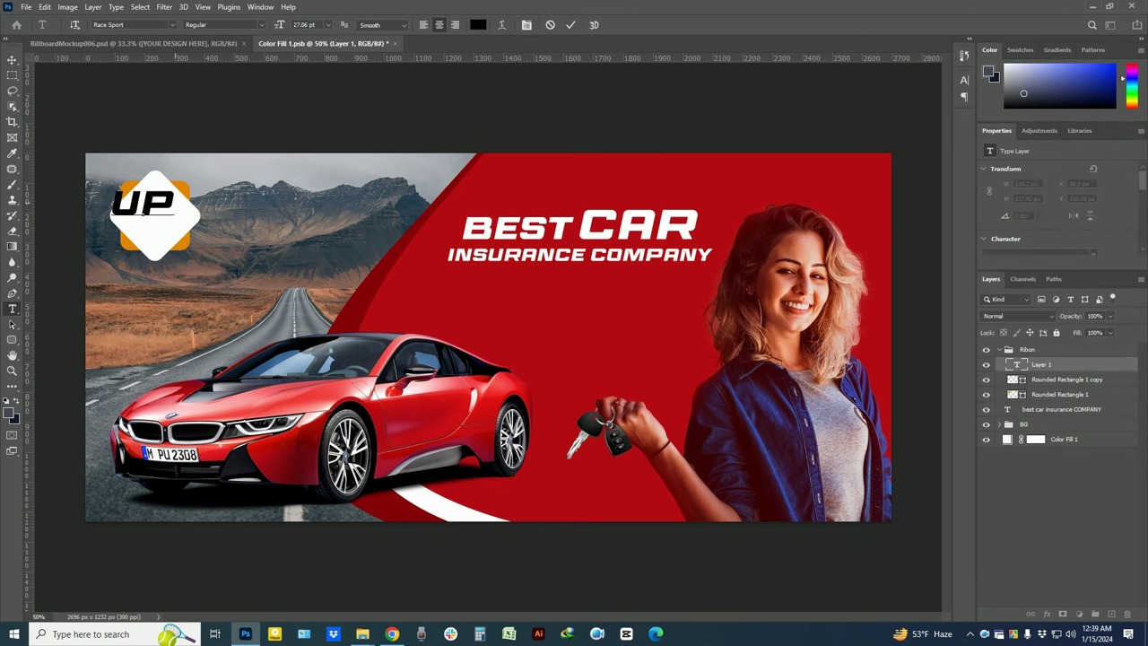
{"action": "type", "text": " TO 65% OF"}
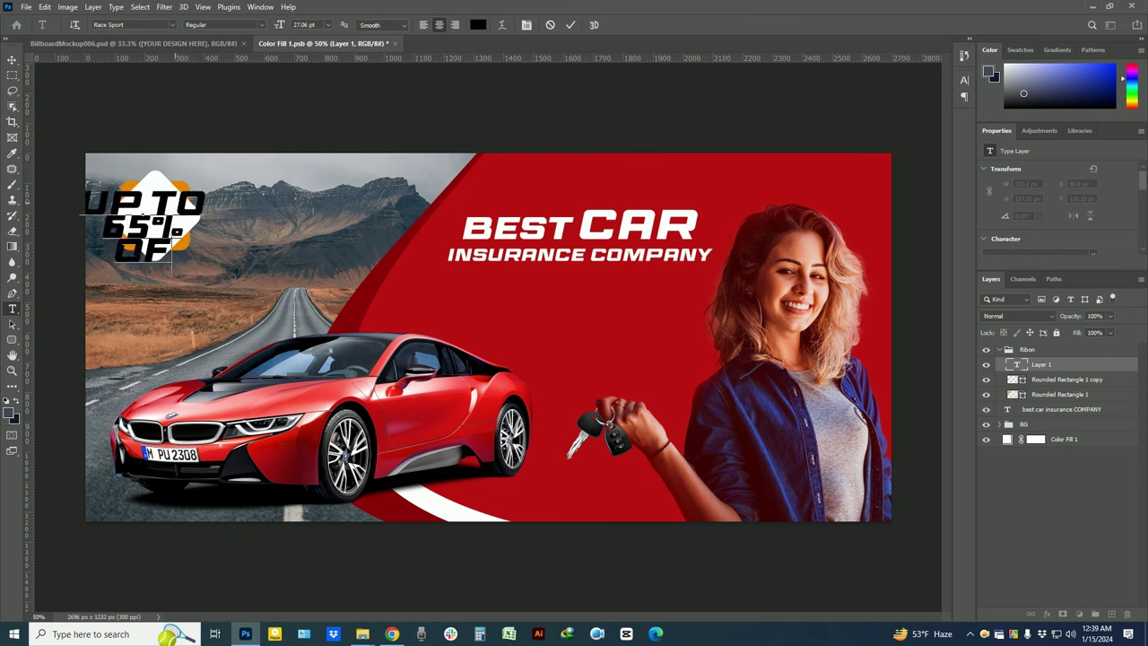
Set the badge text to Poppins 12 pt and re-centre it on the diamond
{"action": "key", "text": "ctrl+a"}
{"action": "key", "text": "ctrl+t"}
{"action": "type", "text": "12"}
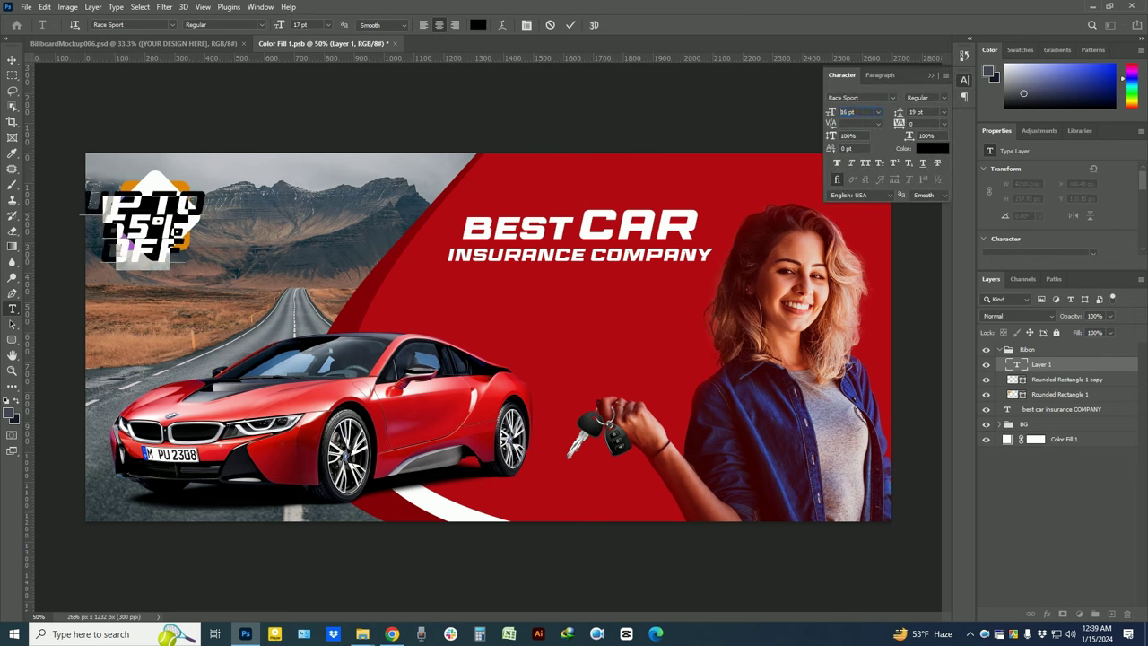
{"action": "key", "text": "Return"}
{"action": "left_click", "coordinate": [856, 97]}
{"action": "type", "text": "Poppins"}
{"action": "key", "text": "Return"}
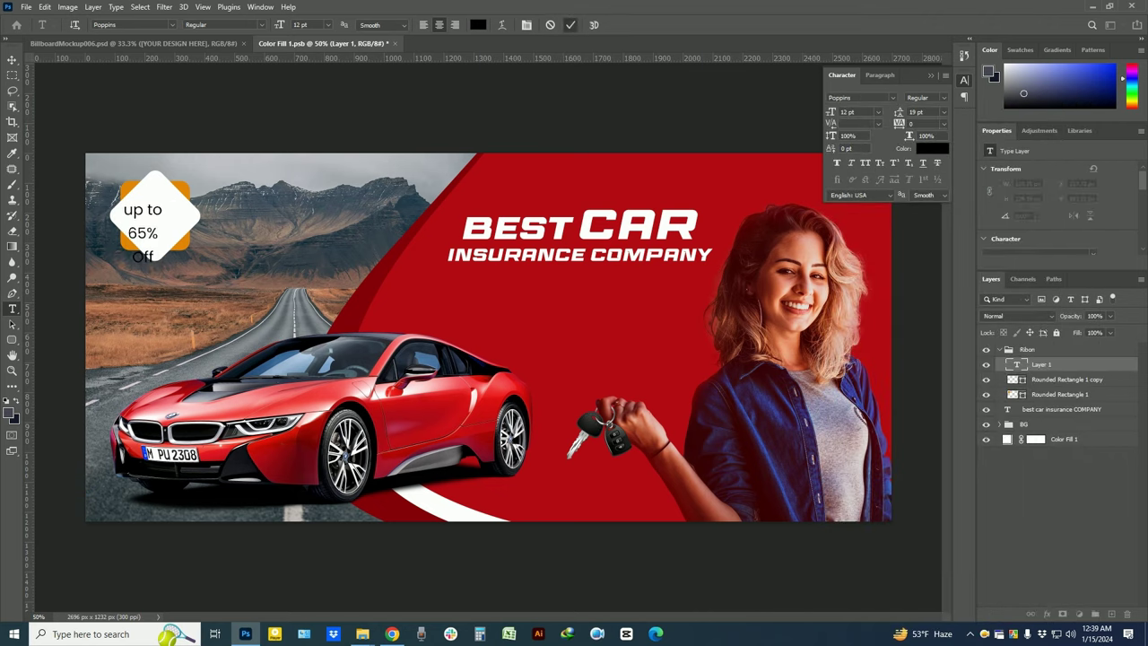
{"action": "key", "text": "ctrl+Return"}
{"action": "left_click_drag", "start_coordinate": [141, 120], "coordinate": [177, 135]}
Make "65%" 22 pt ExtraBold
{"action": "key", "text": "t"}
{"action": "double_click", "coordinate": [154, 216]}
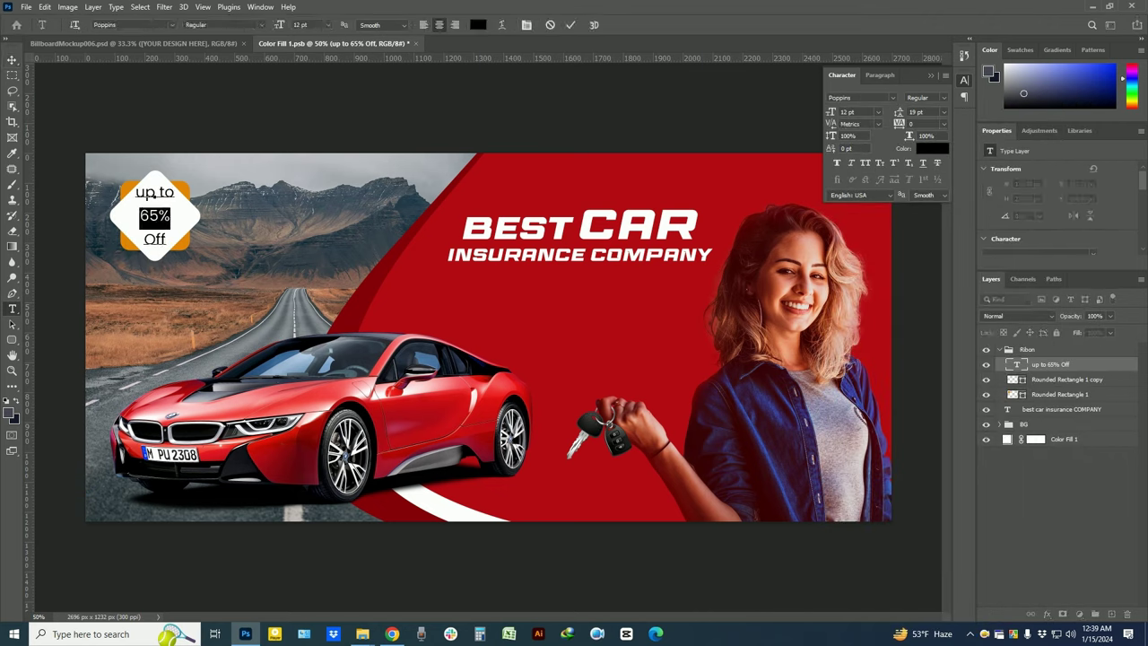
{"action": "type", "text": "22"}
{"action": "key", "text": "Return"}
{"action": "left_click", "coordinate": [923, 97]}
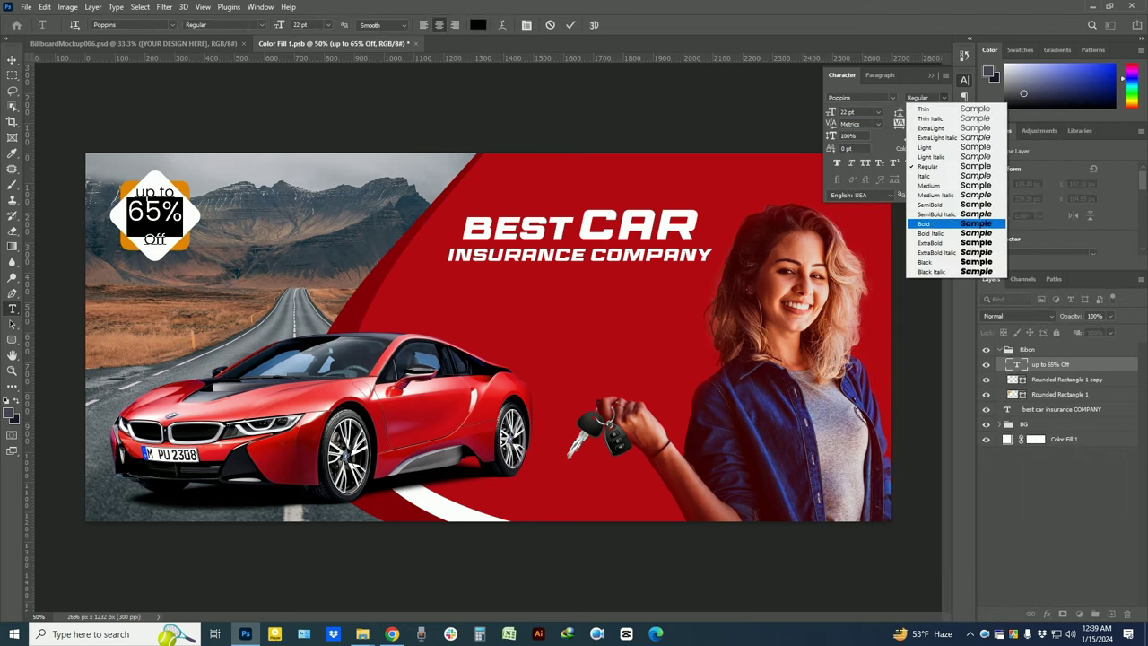
{"action": "left_click", "coordinate": [942, 239]}
{"action": "left_click", "coordinate": [571, 24]}
Set the badge text's line spacing to 20 pt
{"action": "left_click", "coordinate": [167, 192]}
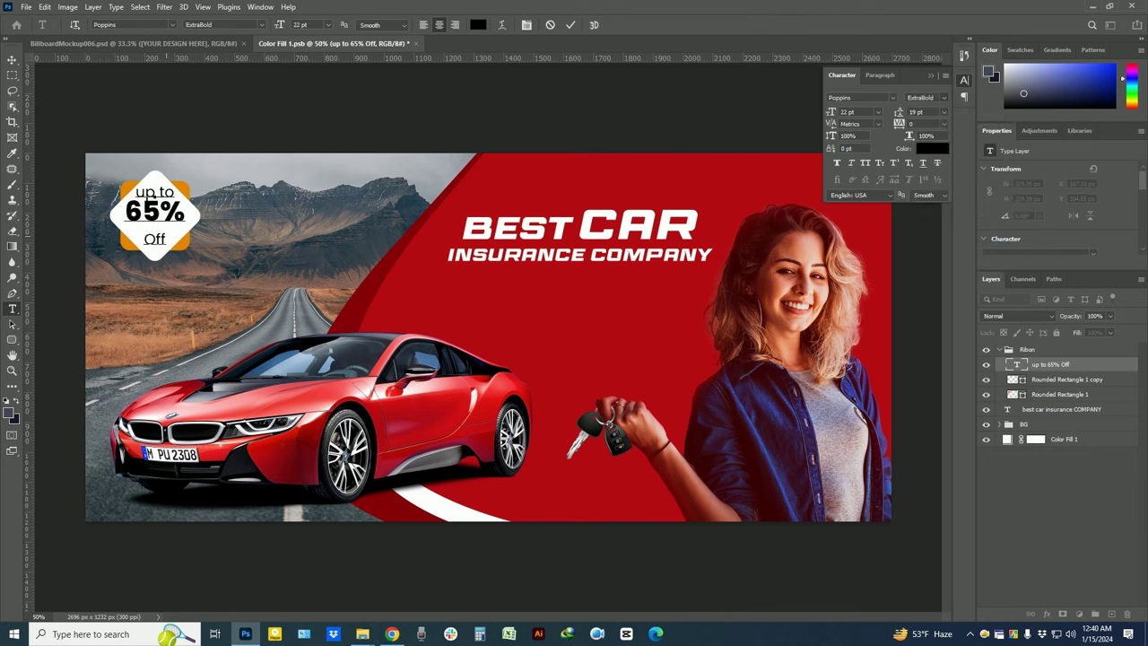
{"action": "left_click_drag", "start_coordinate": [133, 192], "coordinate": [180, 194]}
{"action": "key", "text": "ctrl+a"}
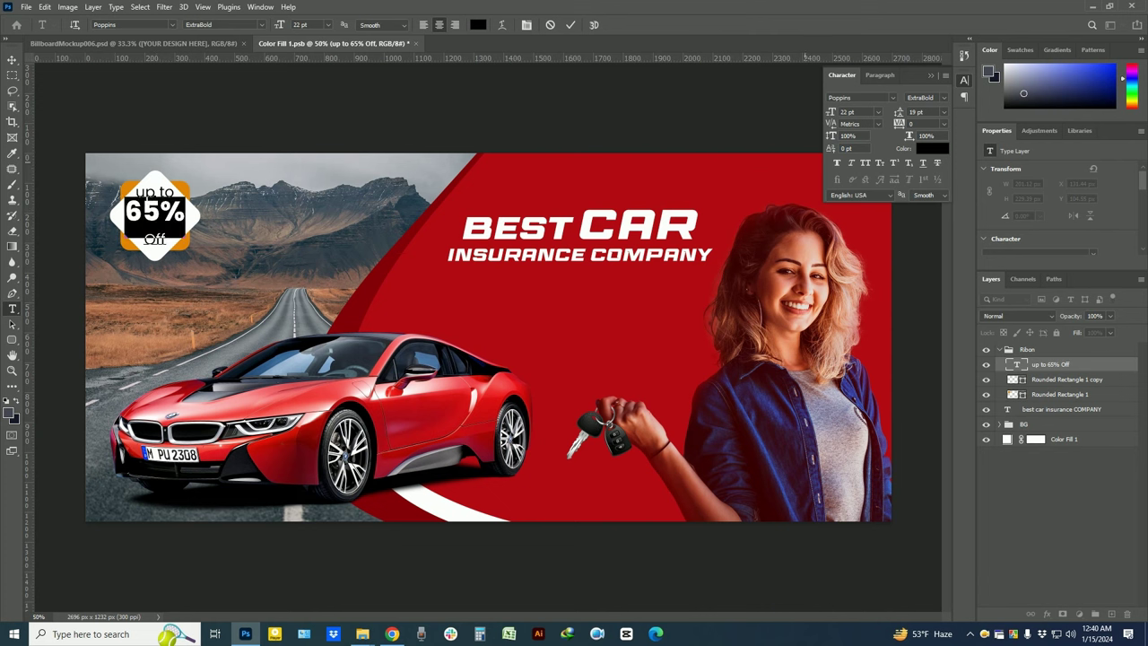
{"action": "type", "text": "20"}
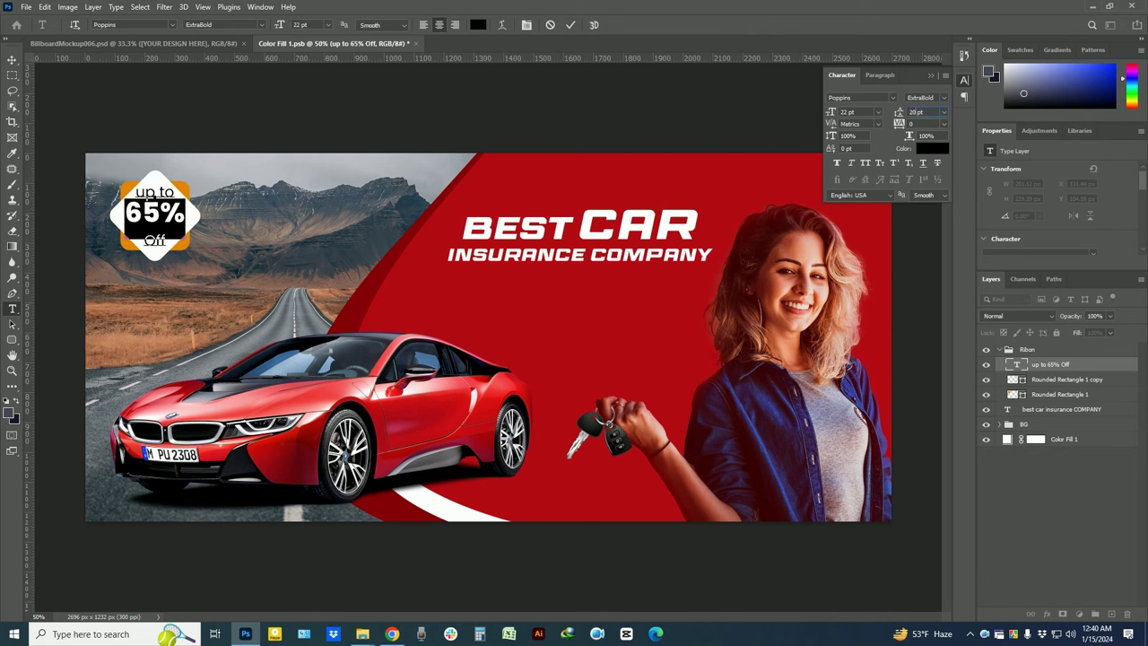
{"action": "left_click_drag", "start_coordinate": [144, 244], "coordinate": [167, 244]}
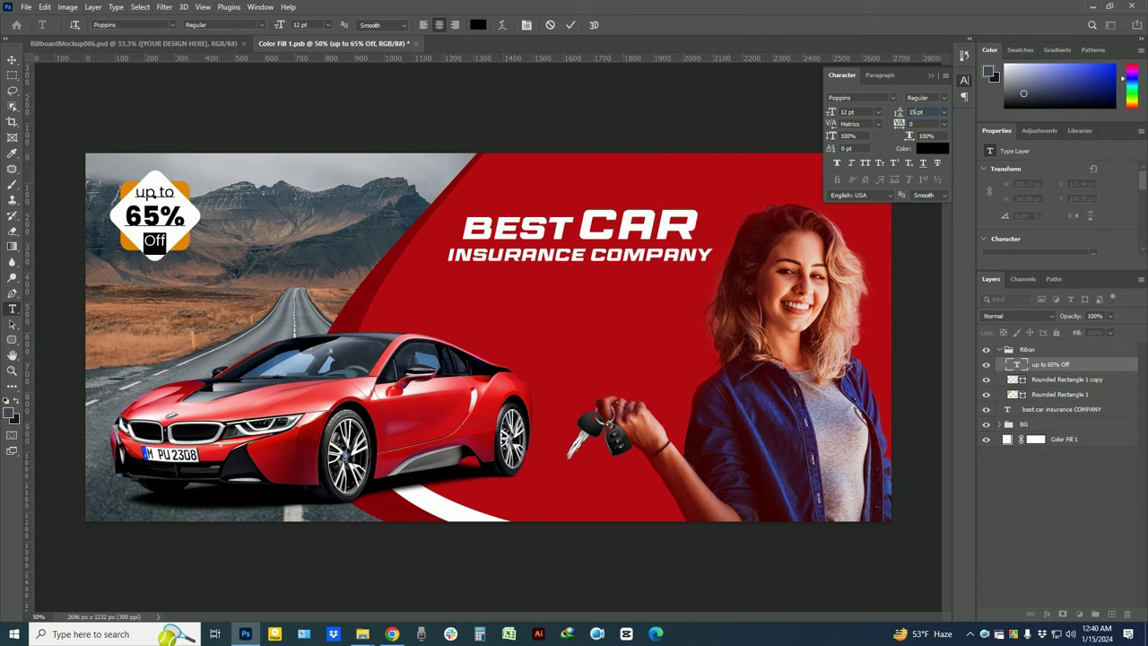
{"action": "key", "text": "ctrl+Return"}
Fine-tune the badge text's placement and finalise the word "Off"
{"action": "key", "text": "ctrl+t"}
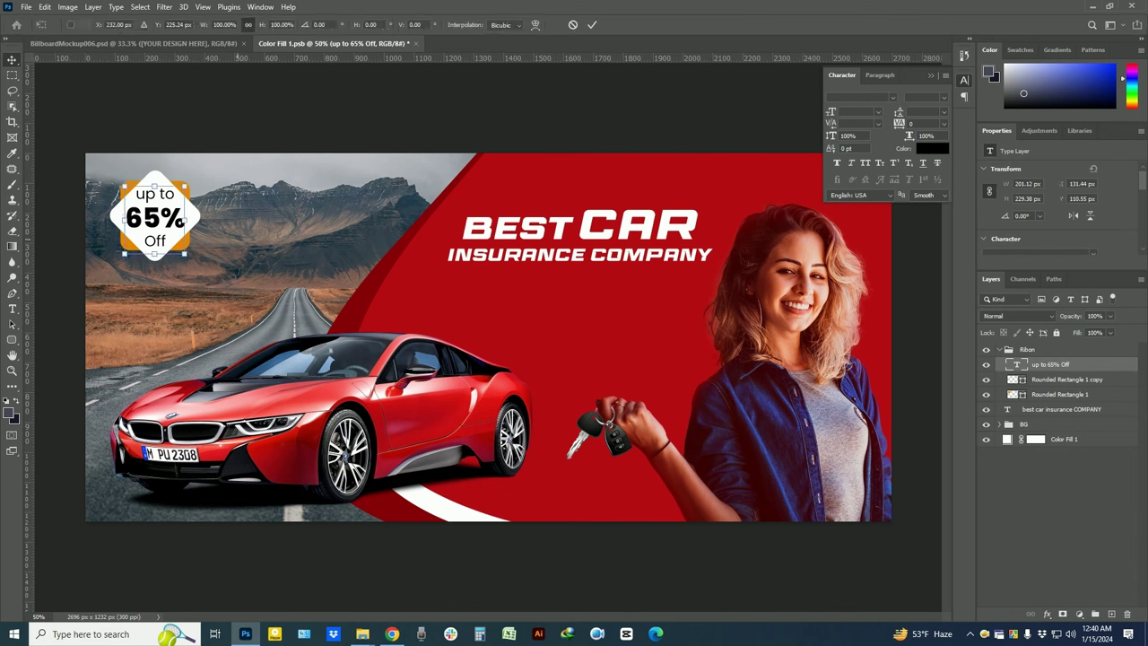
{"action": "key", "text": "Return"}
{"action": "key", "text": "t"}
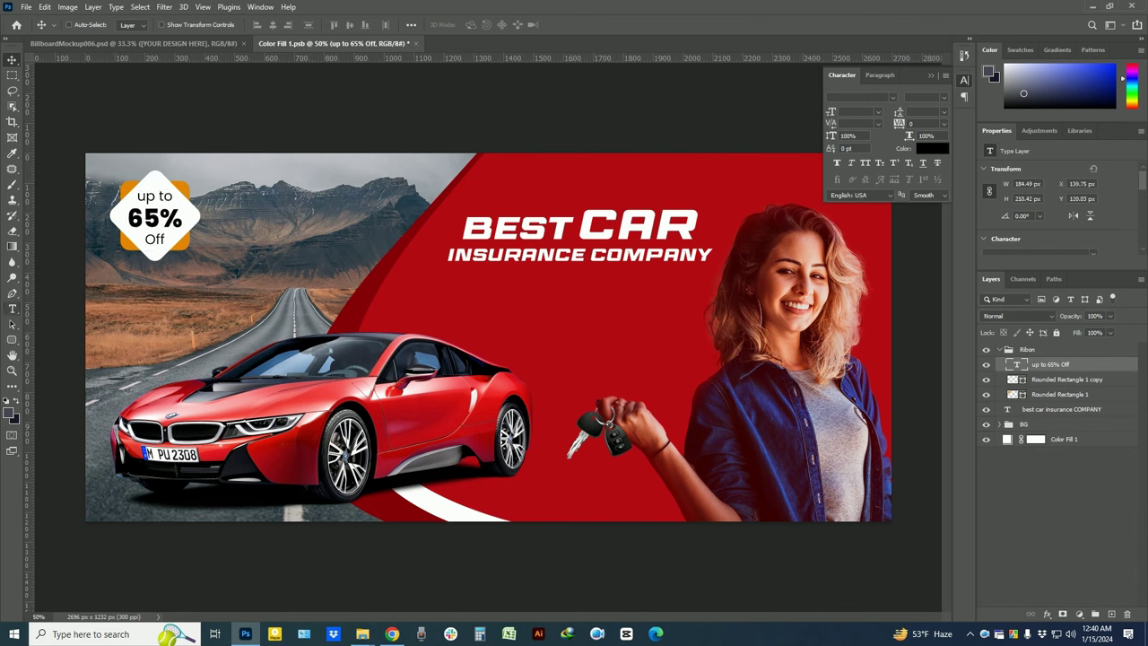
{"action": "double_click", "coordinate": [156, 239]}
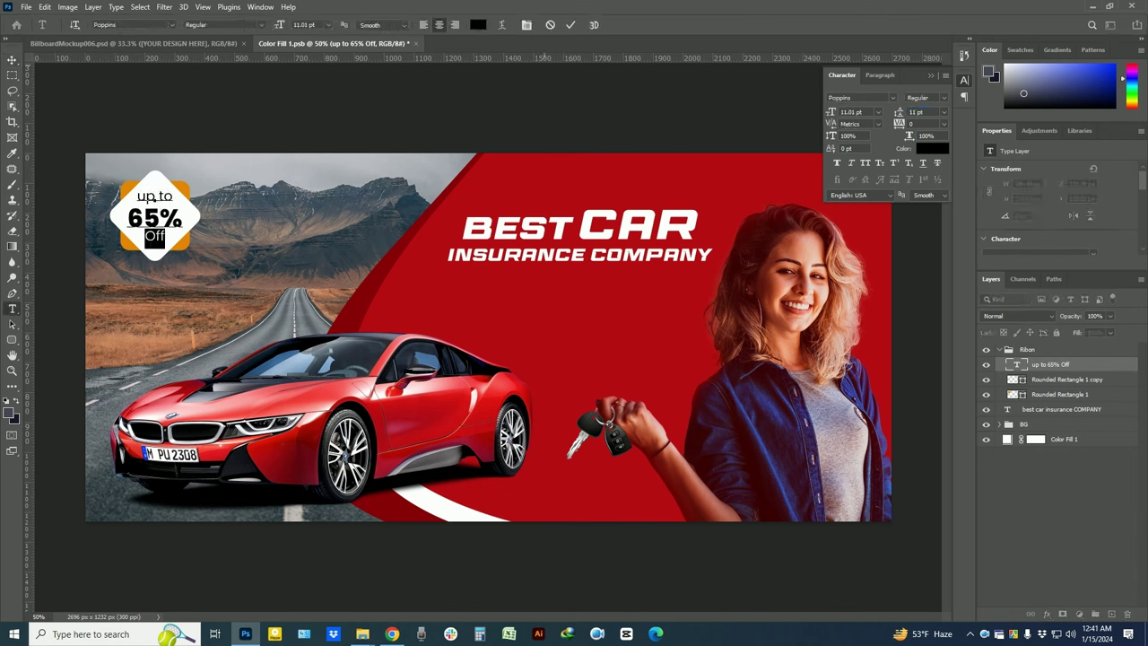
{"action": "left_click", "coordinate": [570, 24]}
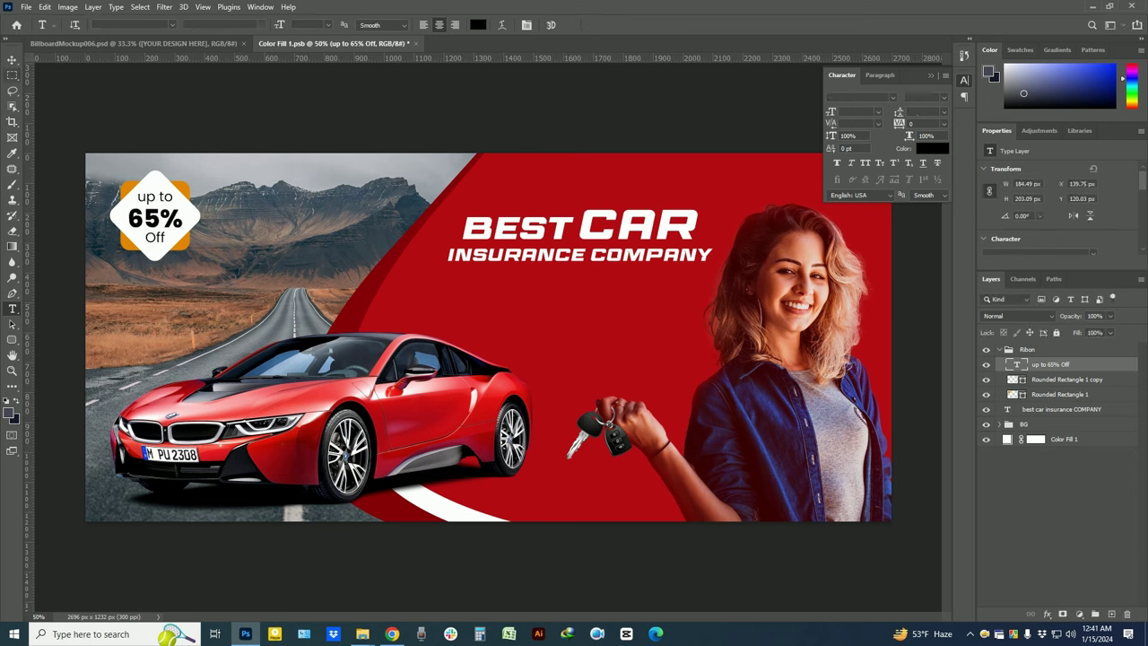
{"action": "key", "text": "v"}
{"action": "key", "text": "ctrl+shift+alt+n"}
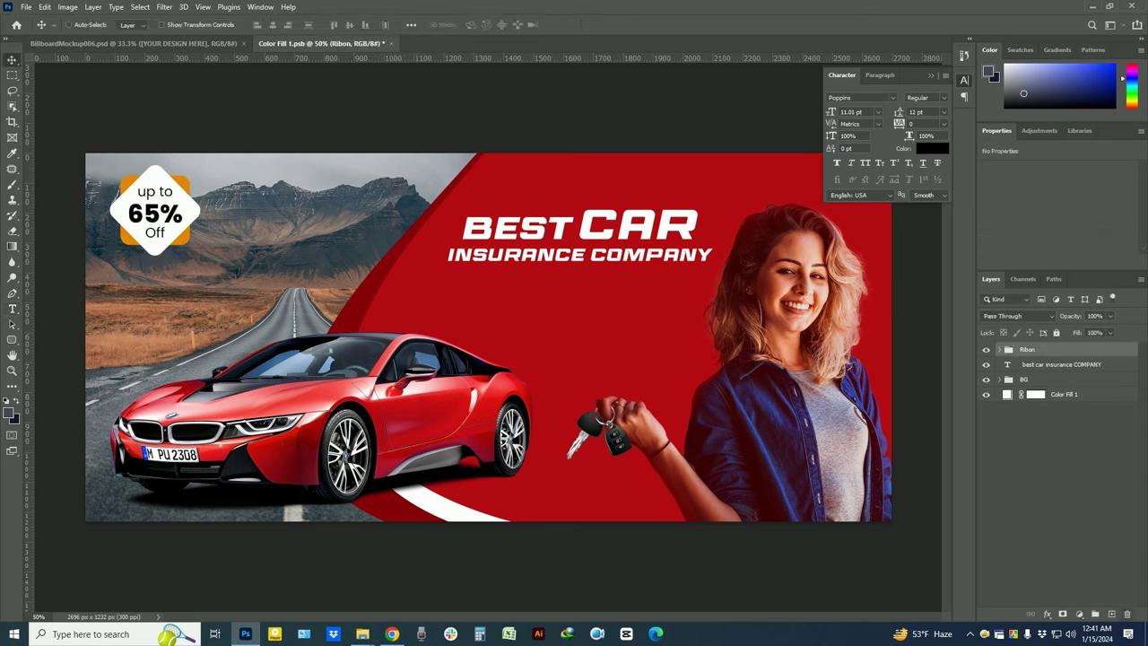
Add a 9 pt paragraph of placeholder text below the headline
{"action": "key", "text": "t"}
{"action": "left_click_drag", "start_coordinate": [433, 290], "coordinate": [698, 338]}
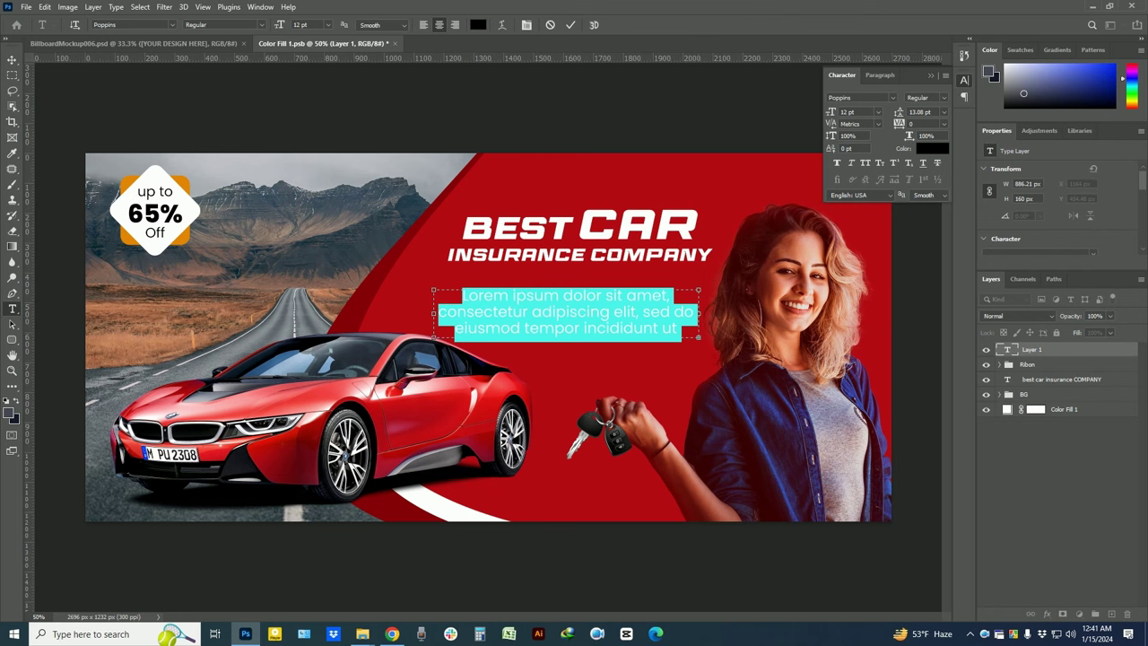
{"action": "key", "text": "ctrl+shift+comma"}
{"action": "key", "text": "ctrl+shift+comma"}
{"action": "key", "text": "ctrl+shift+comma"}
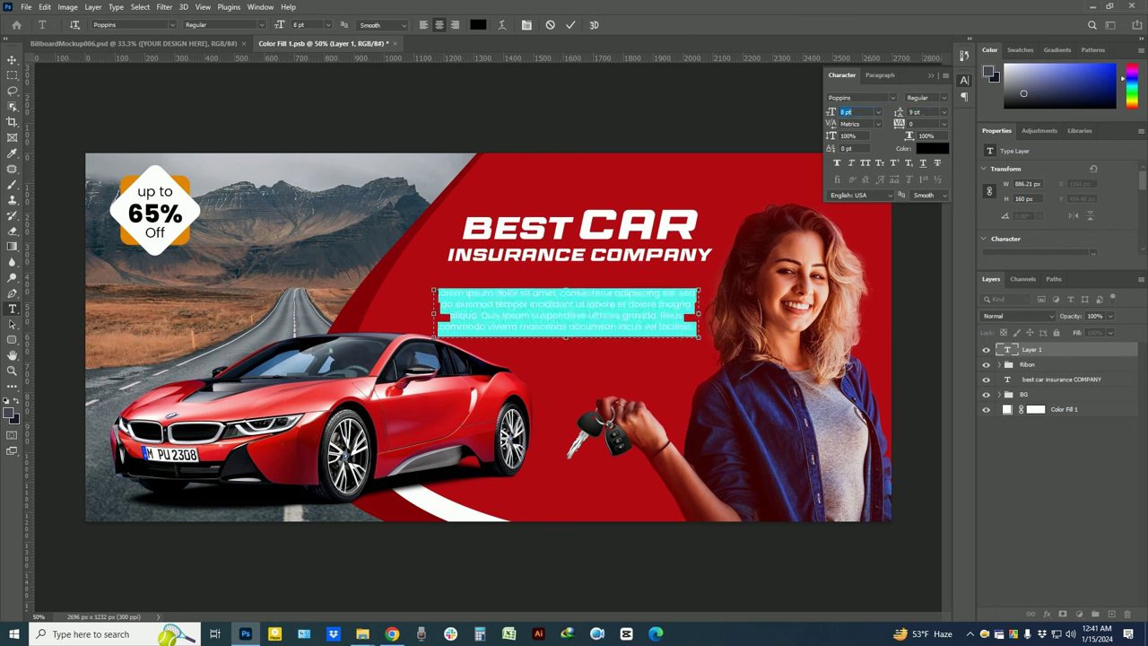
{"action": "type", "text": "9"}
{"action": "left_click_drag", "start_coordinate": [566, 338], "coordinate": [566, 324]}
{"action": "left_click", "coordinate": [571, 24]}
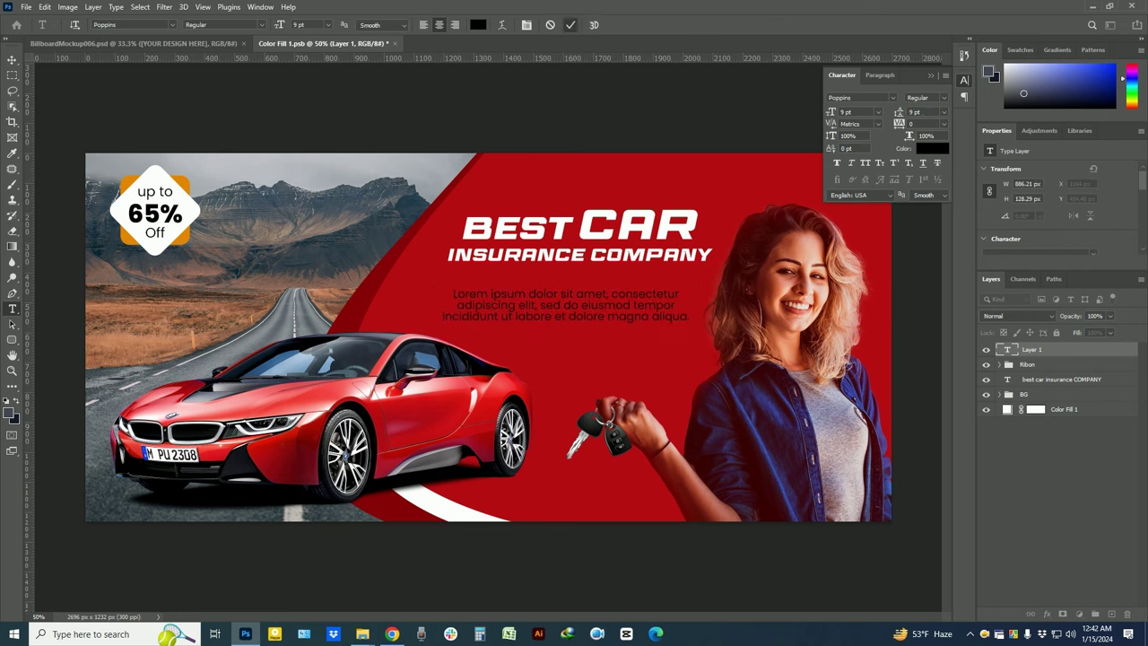
Make the paragraph white at 8 pt and widen it into three longer lines
{"action": "left_click", "coordinate": [931, 148]}
{"action": "left_click", "coordinate": [831, 150]}
{"action": "key", "text": "Return"}
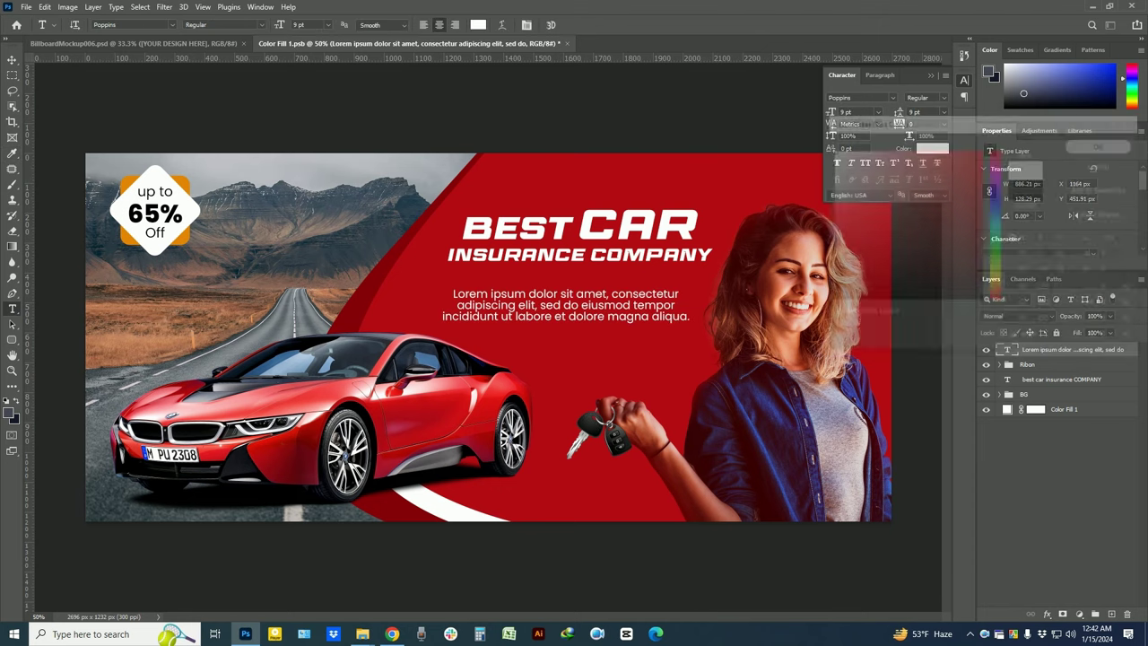
{"action": "type", "text": "8"}
{"action": "key", "text": "Return"}
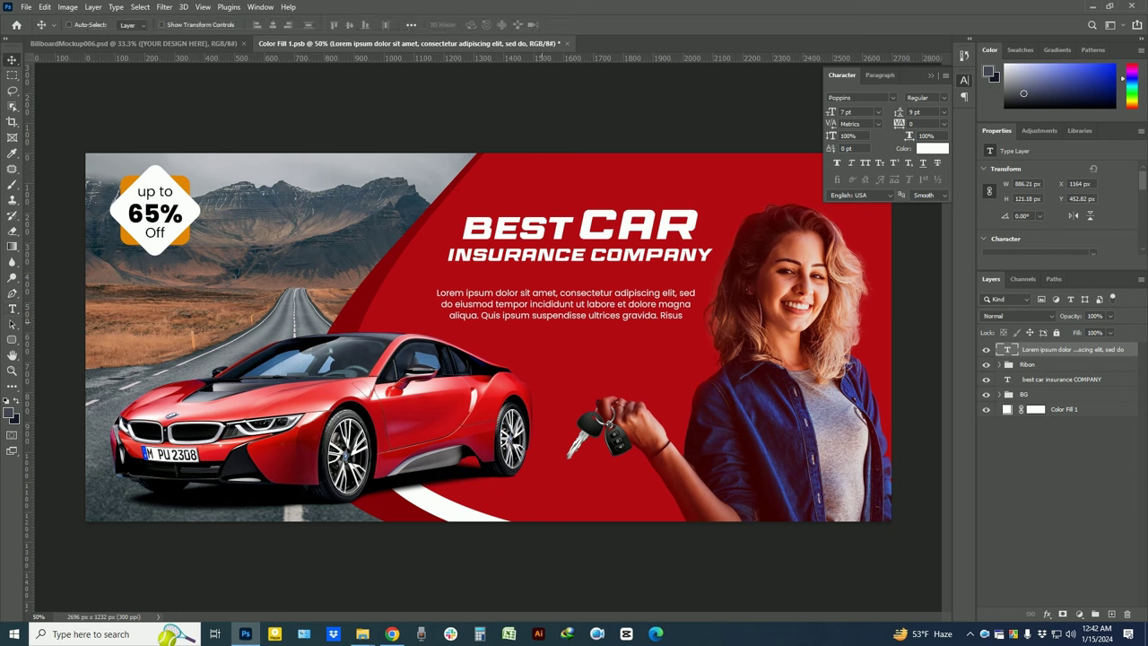
{"action": "left_click_drag", "start_coordinate": [696, 305], "coordinate": [710, 305]}
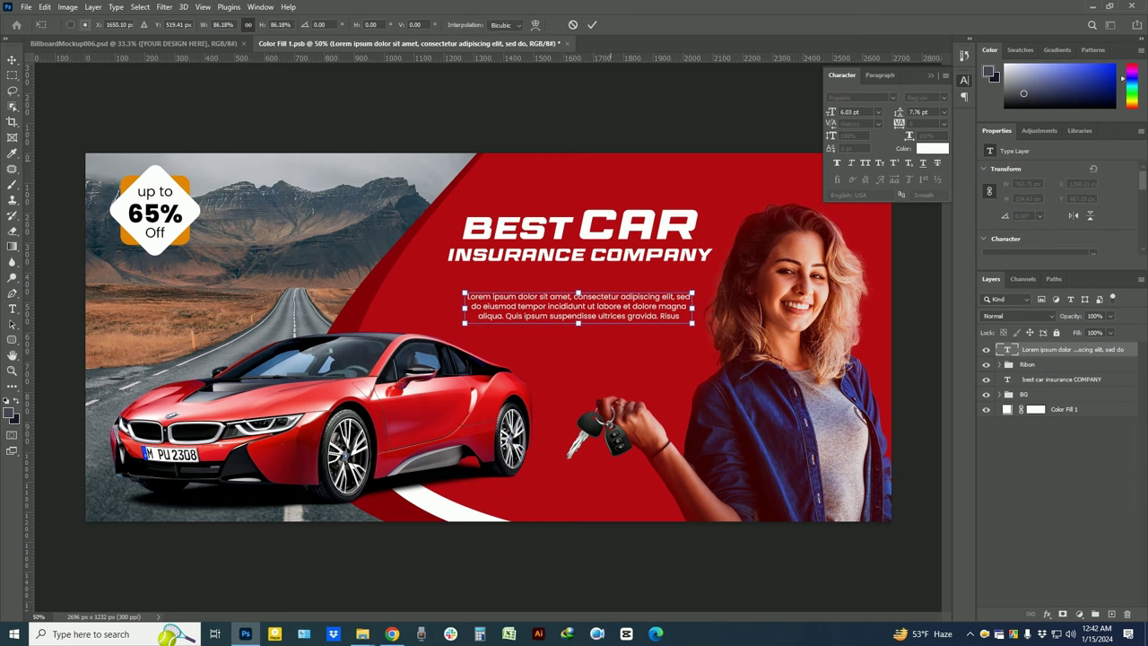
{"action": "key", "text": "Return"}
Move the paragraph under the headline, adjust line spacing, and recolour it light grey (#e9e9e9)
{"action": "mouse_move", "coordinate": [610, 296]}
{"action": "left_mouse_down"}
{"action": "mouse_move", "coordinate": [627, 162]}
{"action": "mouse_move", "coordinate": [617, 262]}
{"action": "left_mouse_up"}
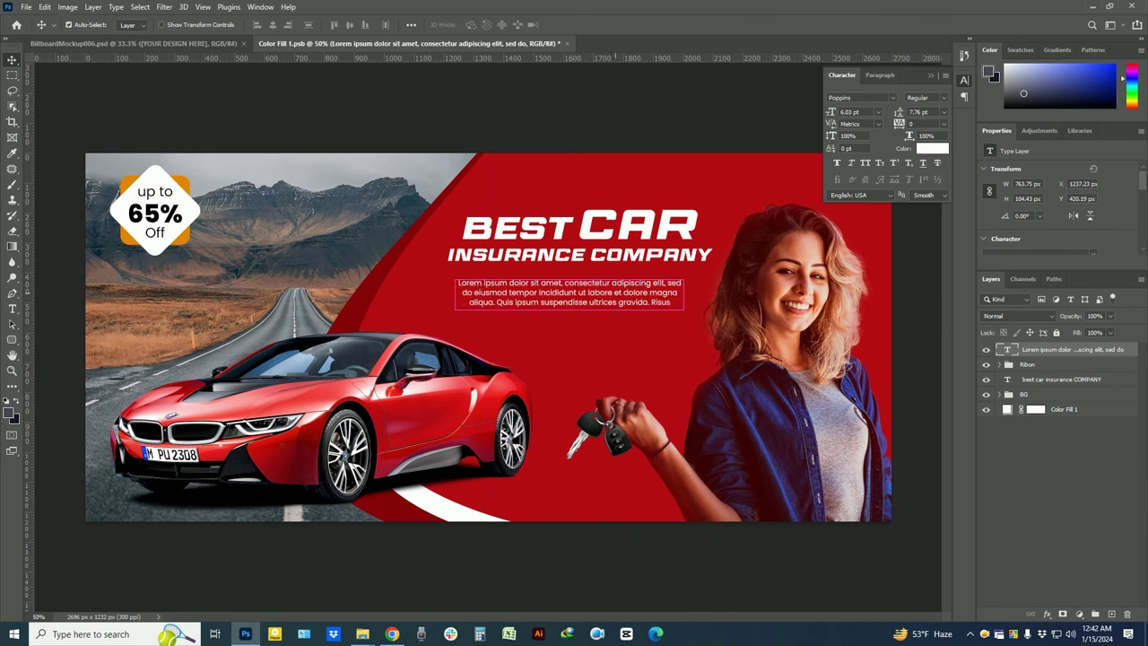
{"action": "left_click_drag", "start_coordinate": [606, 261], "coordinate": [602, 260]}
{"action": "left_click", "coordinate": [917, 111]}
{"action": "type", "text": "9"}
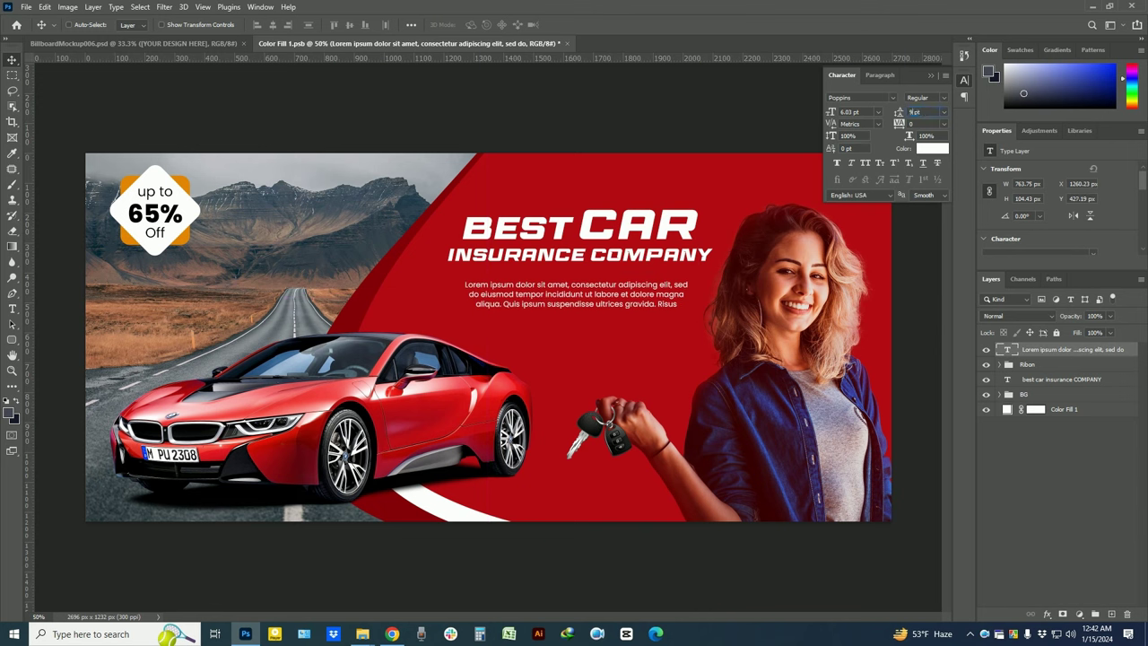
{"action": "key", "text": "Return"}
{"action": "key", "text": "Return"}
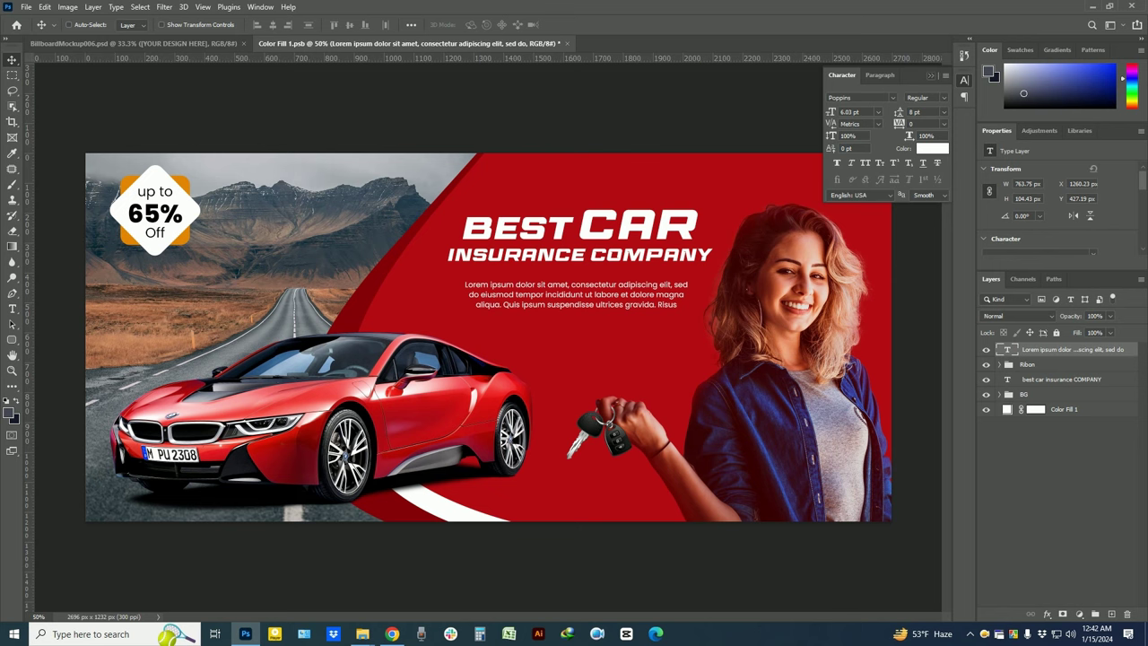
{"action": "left_click", "coordinate": [931, 148]}
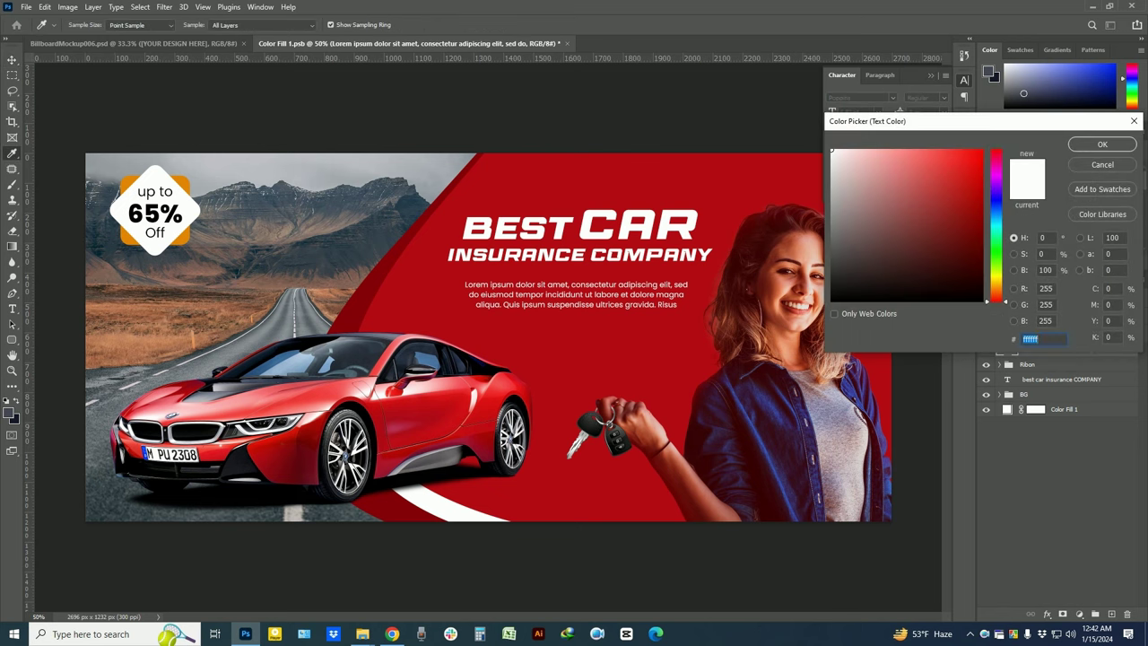
{"action": "type", "text": "c3c3c3"}
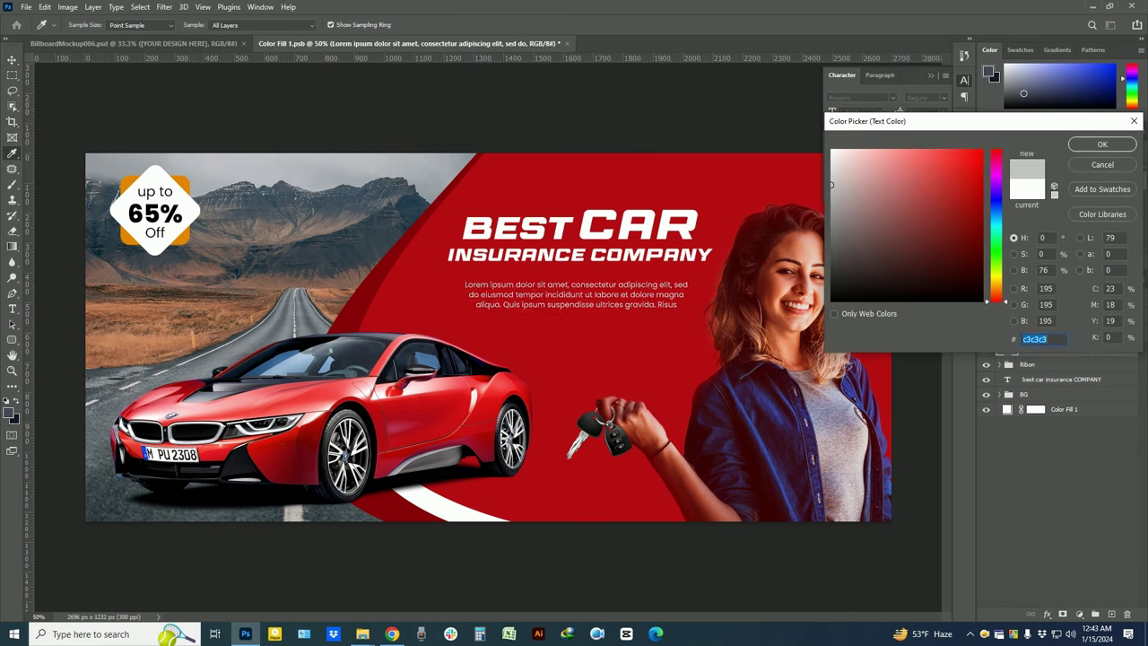
{"action": "type", "text": "e1e1e1"}
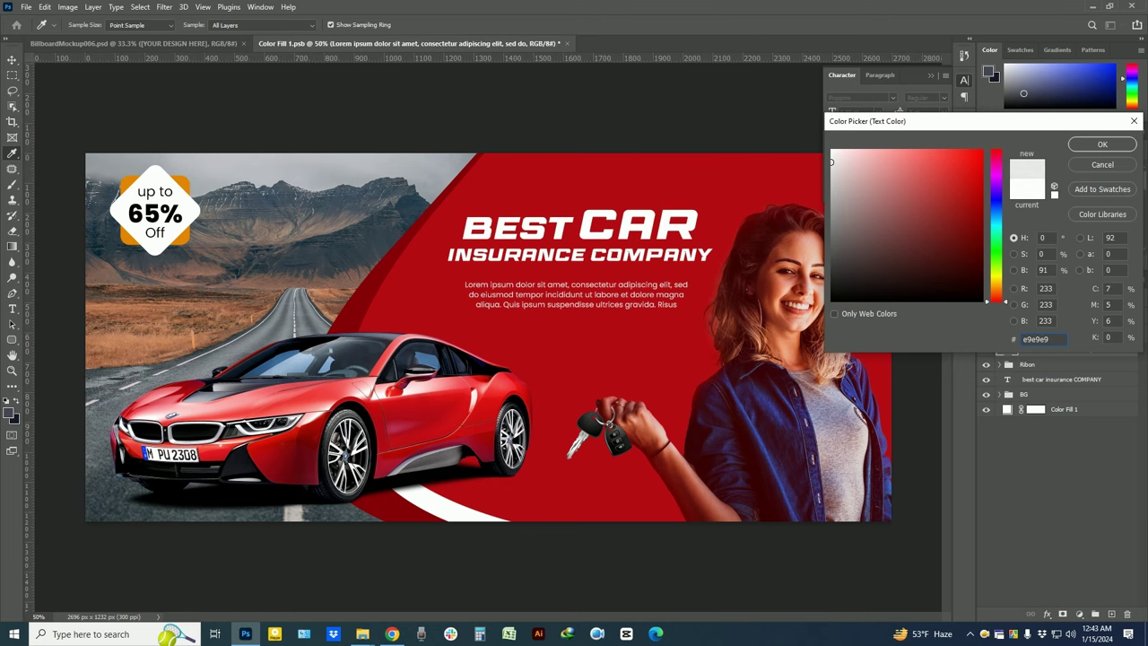
{"action": "left_click", "coordinate": [1102, 145]}
{"action": "key", "text": "ctrl+minus"}
Duplicate the Shape 1 copy layer and clip Shape 2 to the layer below
{"action": "right_click", "coordinate": [484, 341]}
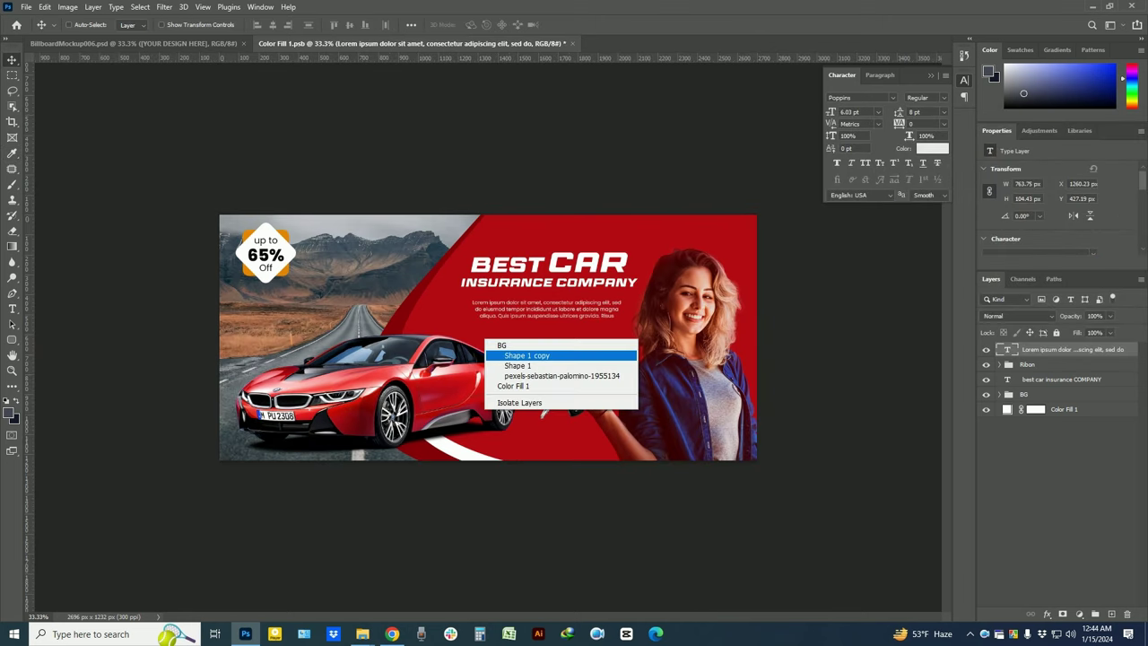
{"action": "left_click", "coordinate": [526, 355]}
{"action": "key", "text": "ctrl+j"}
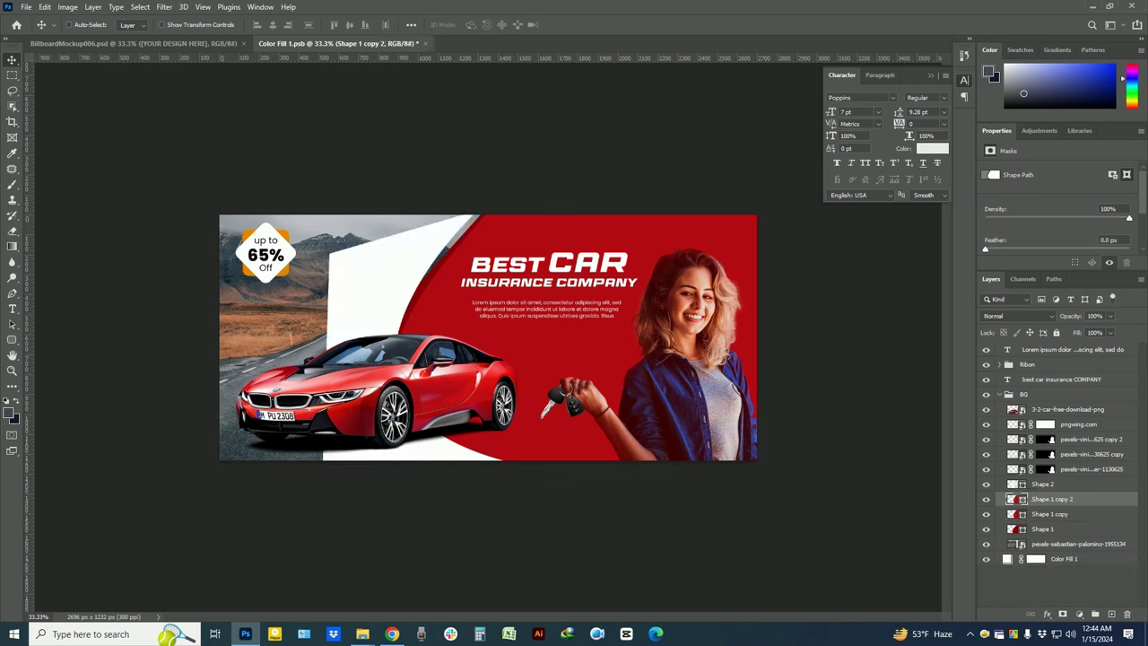
{"action": "right_click", "coordinate": [1044, 484]}
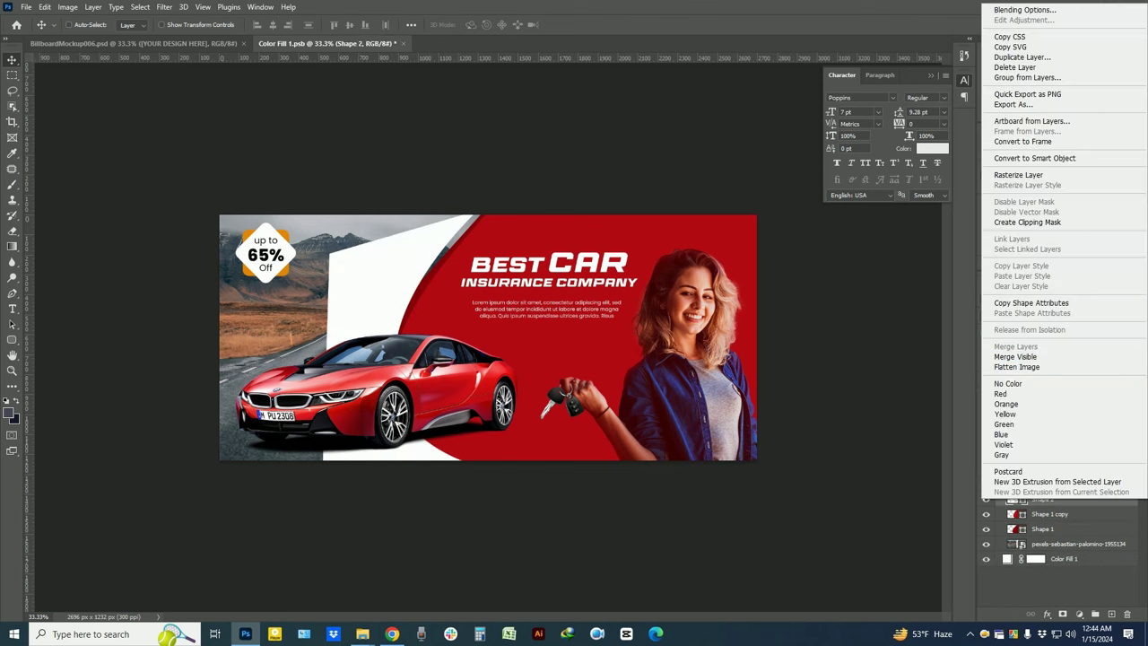
{"action": "left_click", "coordinate": [1027, 222]}
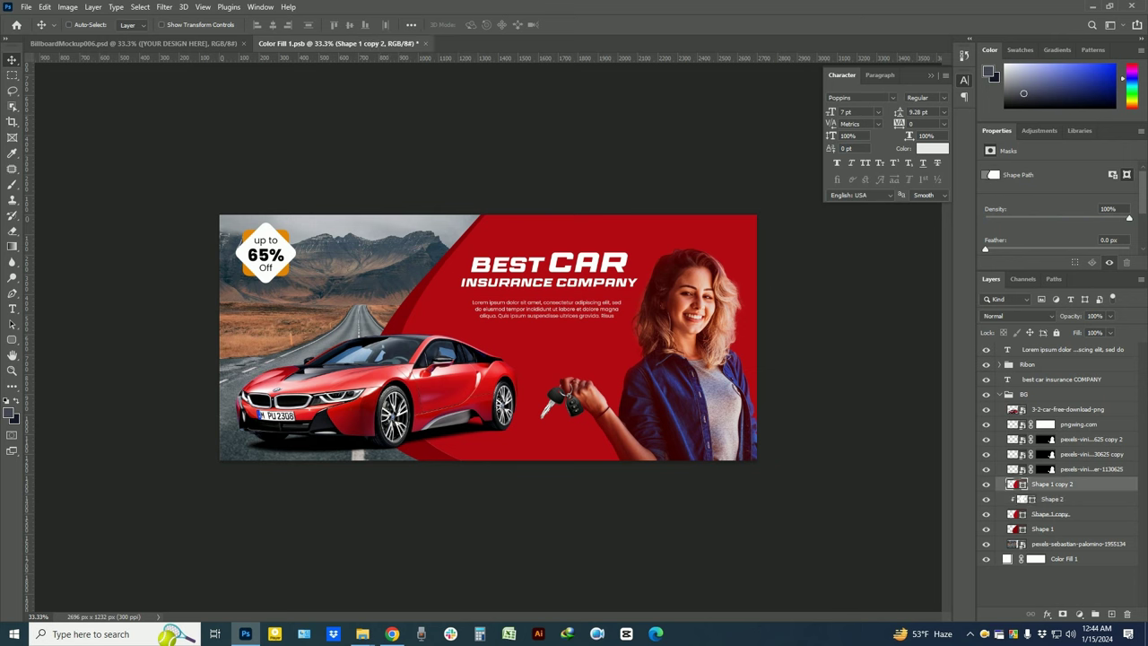
Fill the duplicated shape dark red #840009 and shift it to the right
{"action": "double_click", "coordinate": [1012, 484]}
{"action": "key", "text": "ctrl+v"}
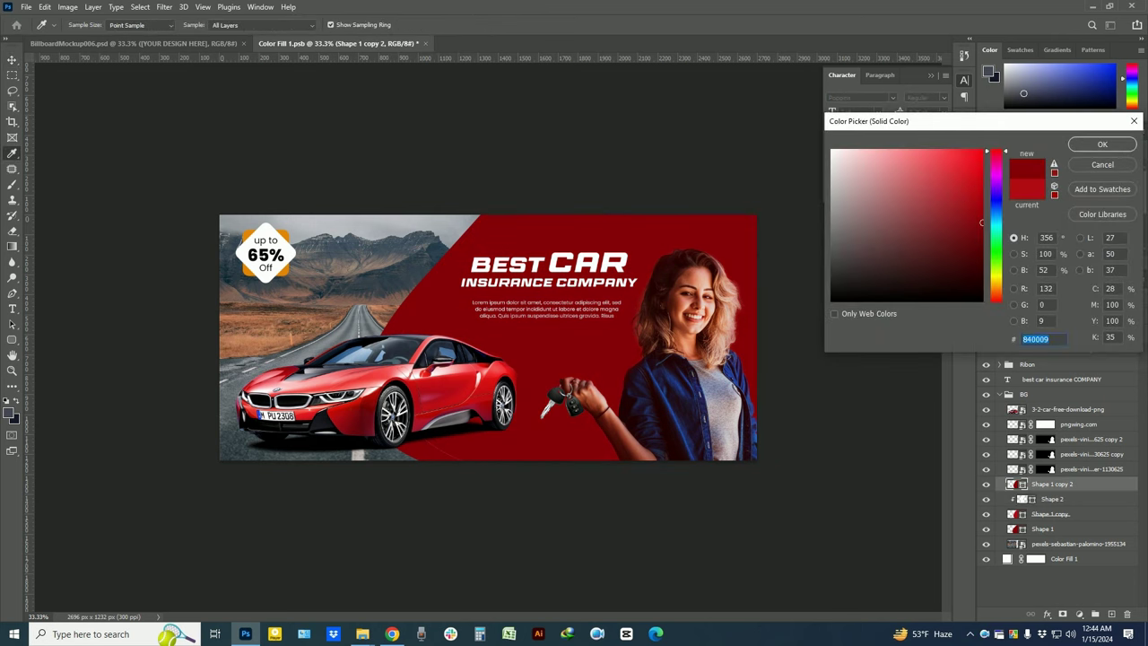
{"action": "key", "text": "Return"}
{"action": "mouse_move", "coordinate": [503, 279]}
{"action": "left_mouse_down"}
{"action": "mouse_move", "coordinate": [816, 276]}
{"action": "mouse_move", "coordinate": [798, 303]}
{"action": "left_mouse_up"}
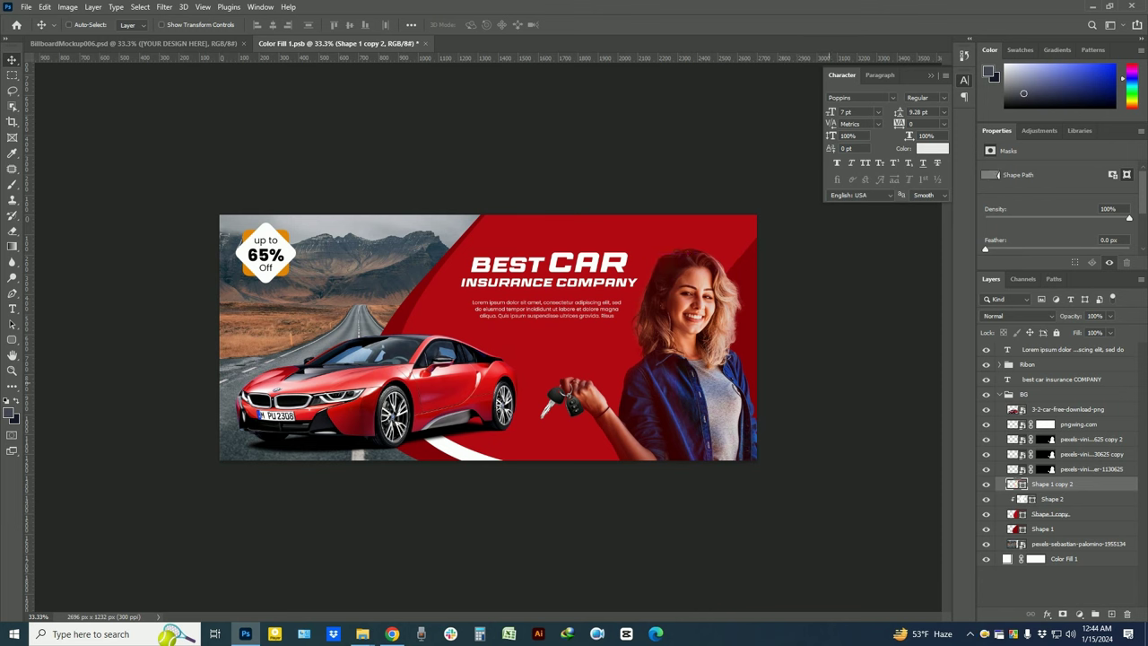
Duplicate the dark red shape again and reposition it across the banner
{"action": "key", "text": "ctrl+j"}
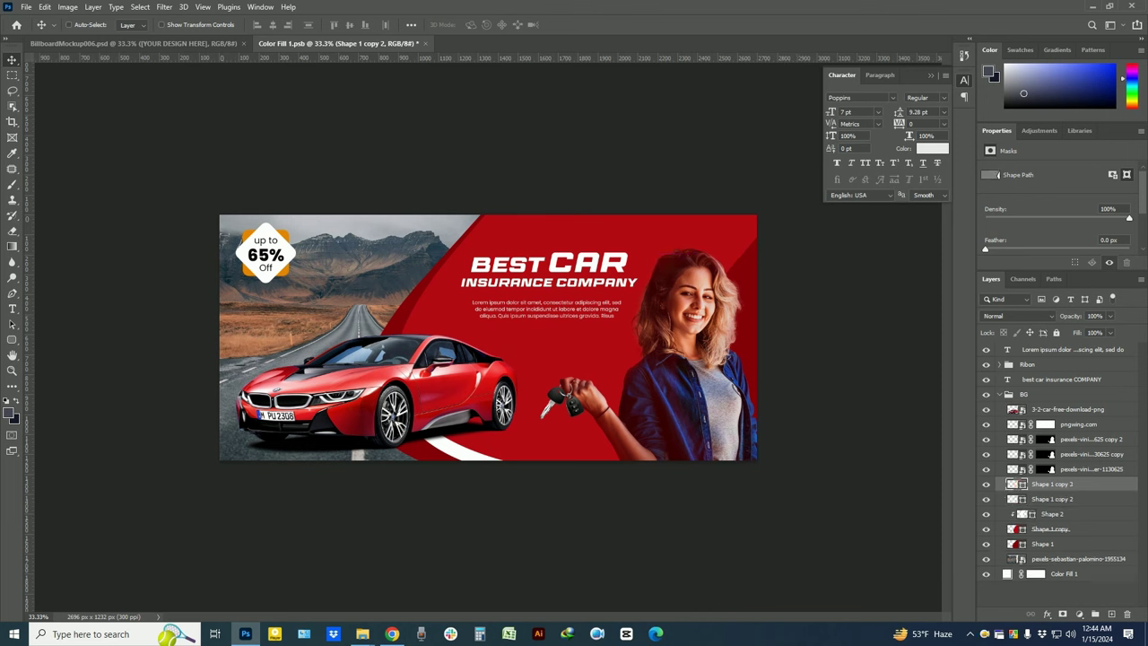
{"action": "double_click", "coordinate": [1013, 498]}
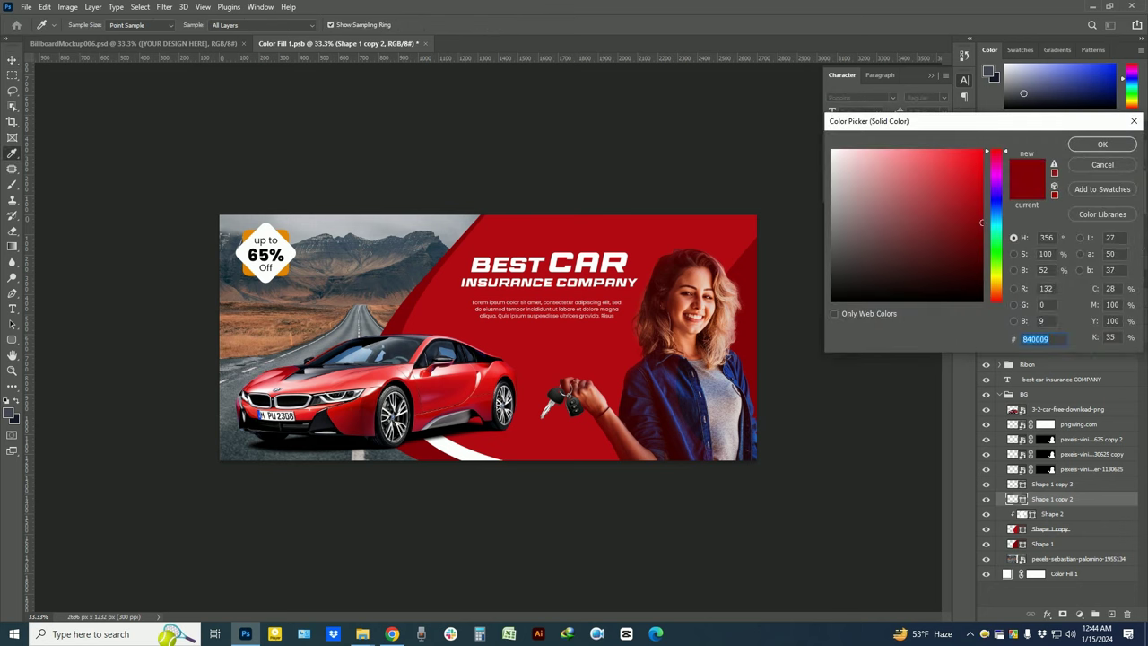
{"action": "key", "text": "Return"}
{"action": "key", "text": "v"}
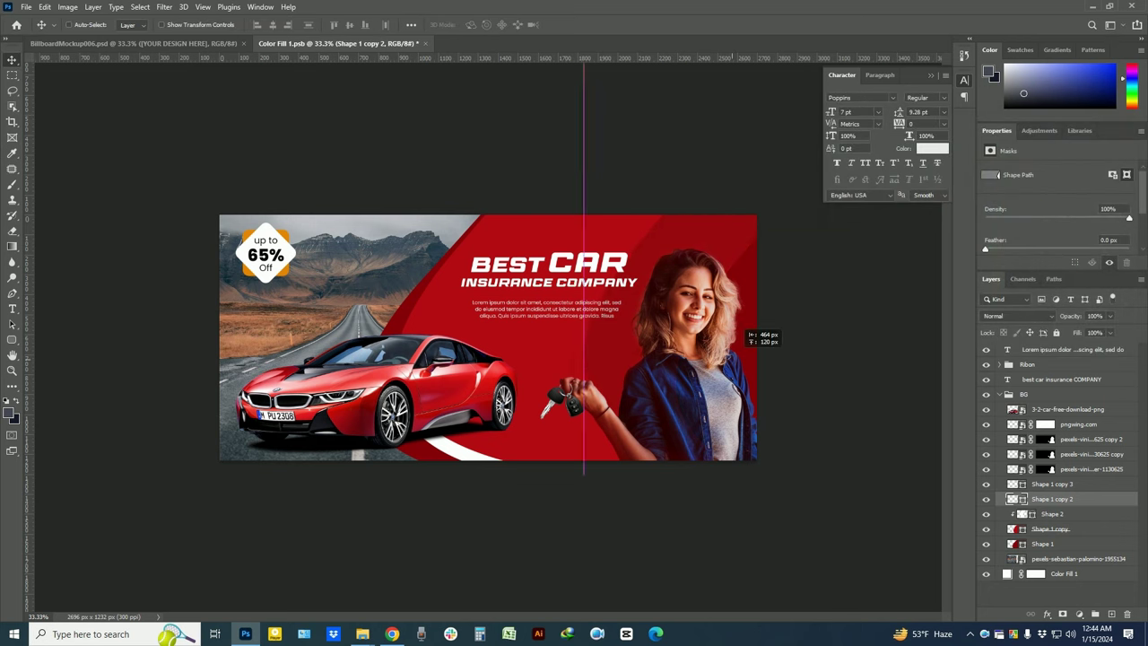
{"action": "left_click_drag", "start_coordinate": [833, 320], "coordinate": [734, 377]}
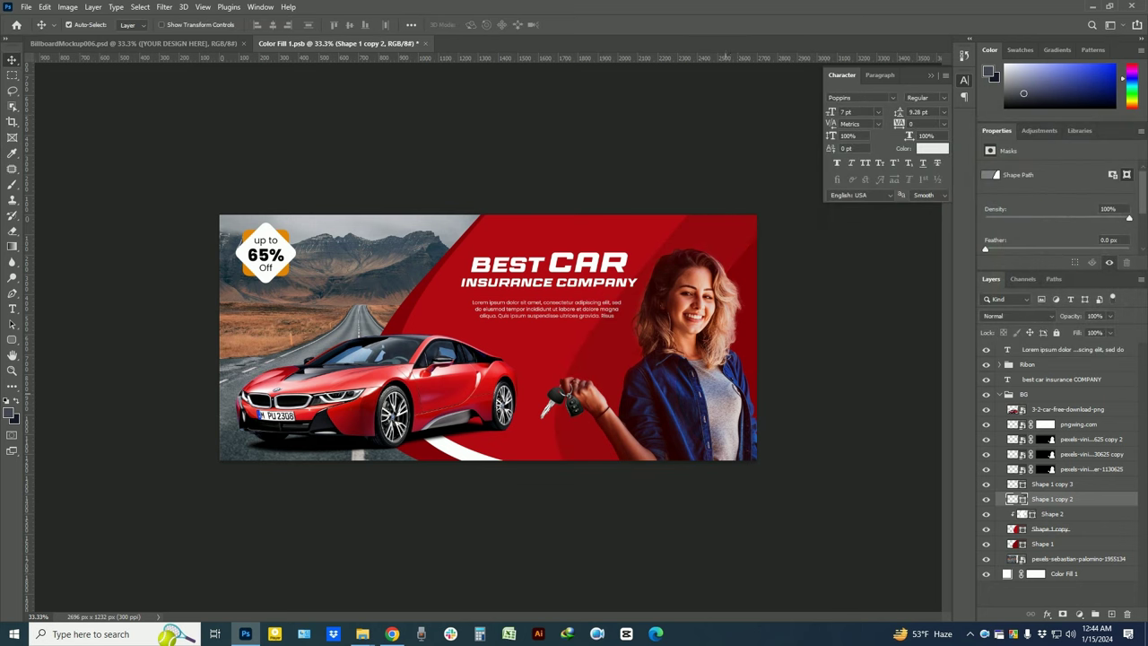
{"action": "key", "text": "ctrl+minus"}
Free-transform the dark red shape upward and slide it sideways
{"action": "left_click", "coordinate": [44, 7]}
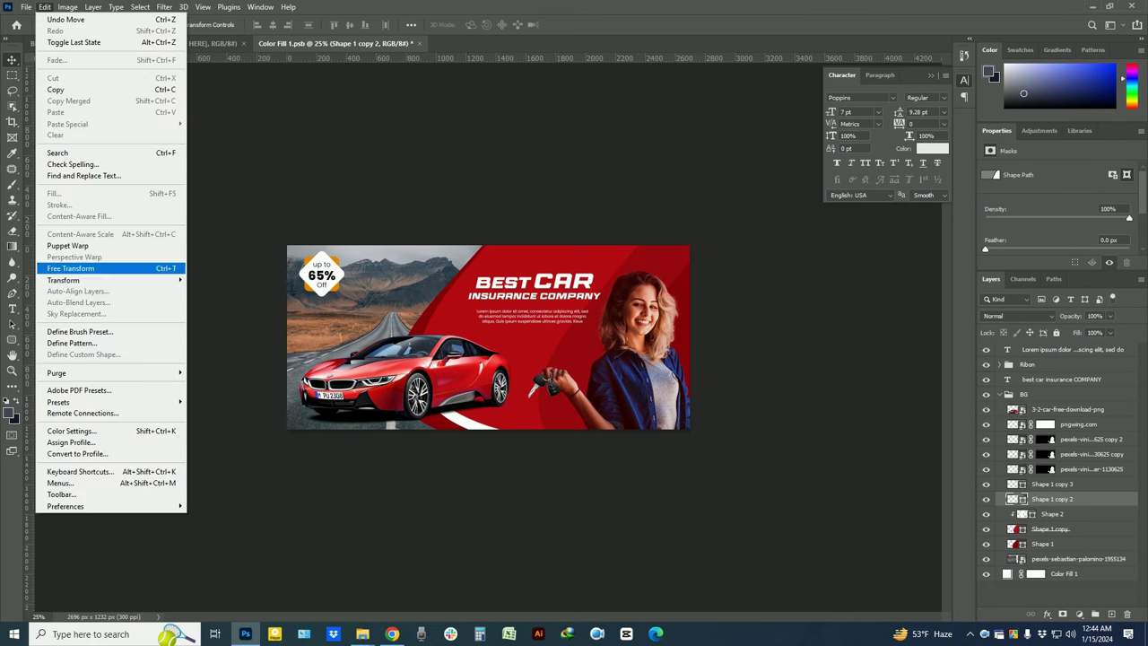
{"action": "left_click", "coordinate": [63, 267]}
{"action": "mouse_move", "coordinate": [742, 414]}
{"action": "left_mouse_down"}
{"action": "mouse_move", "coordinate": [743, 369]}
{"action": "mouse_move", "coordinate": [752, 386]}
{"action": "left_mouse_up"}
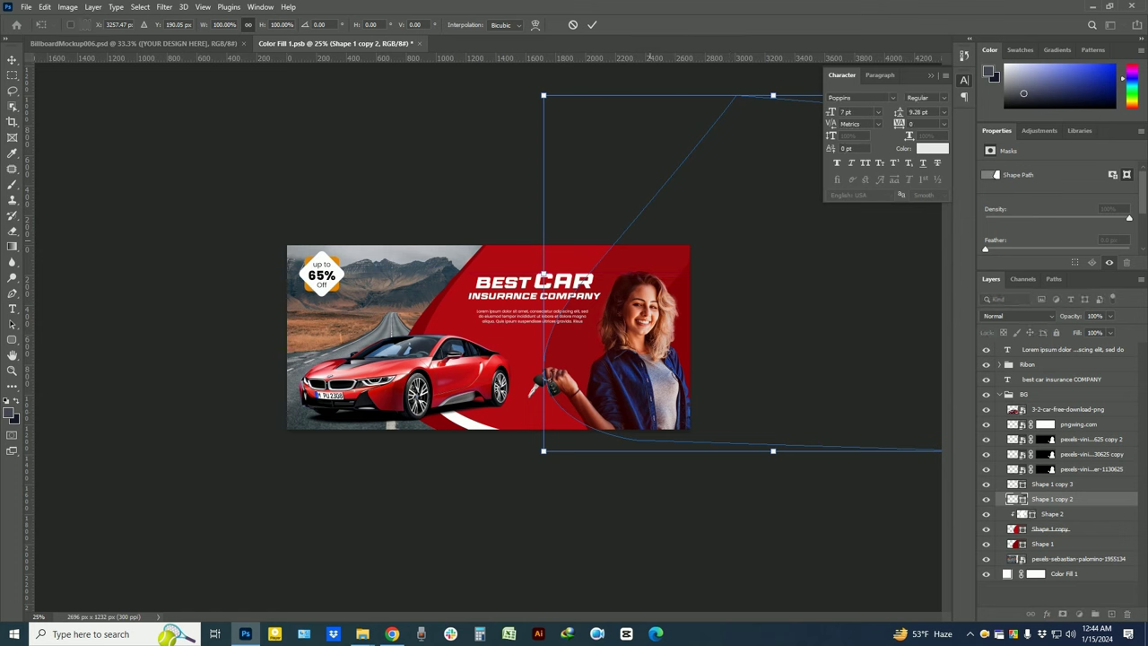
{"action": "left_click", "coordinate": [592, 24]}
{"action": "left_click_drag", "start_coordinate": [795, 382], "coordinate": [805, 400]}
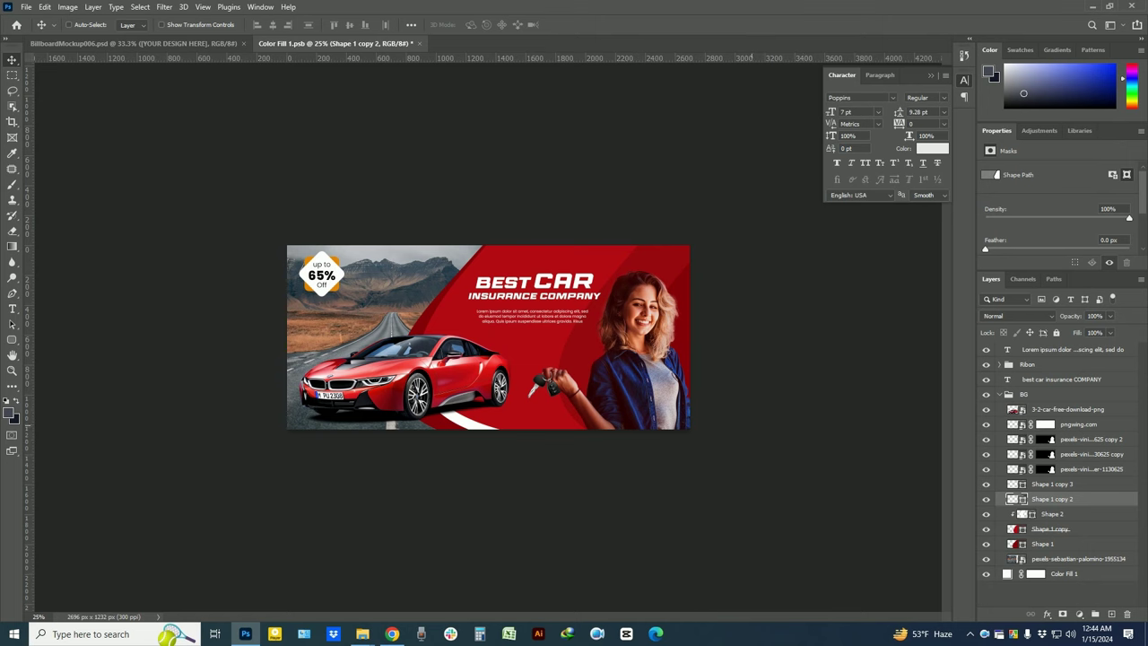
{"action": "key", "text": "ctrl+plus"}
Position the dark red band behind the woman and shorten it to about 90% height
{"action": "mouse_move", "coordinate": [709, 204]}
{"action": "left_mouse_down"}
{"action": "mouse_move", "coordinate": [778, 282]}
{"action": "mouse_move", "coordinate": [790, 278]}
{"action": "mouse_move", "coordinate": [836, 346]}
{"action": "mouse_move", "coordinate": [888, 341]}
{"action": "left_mouse_up"}
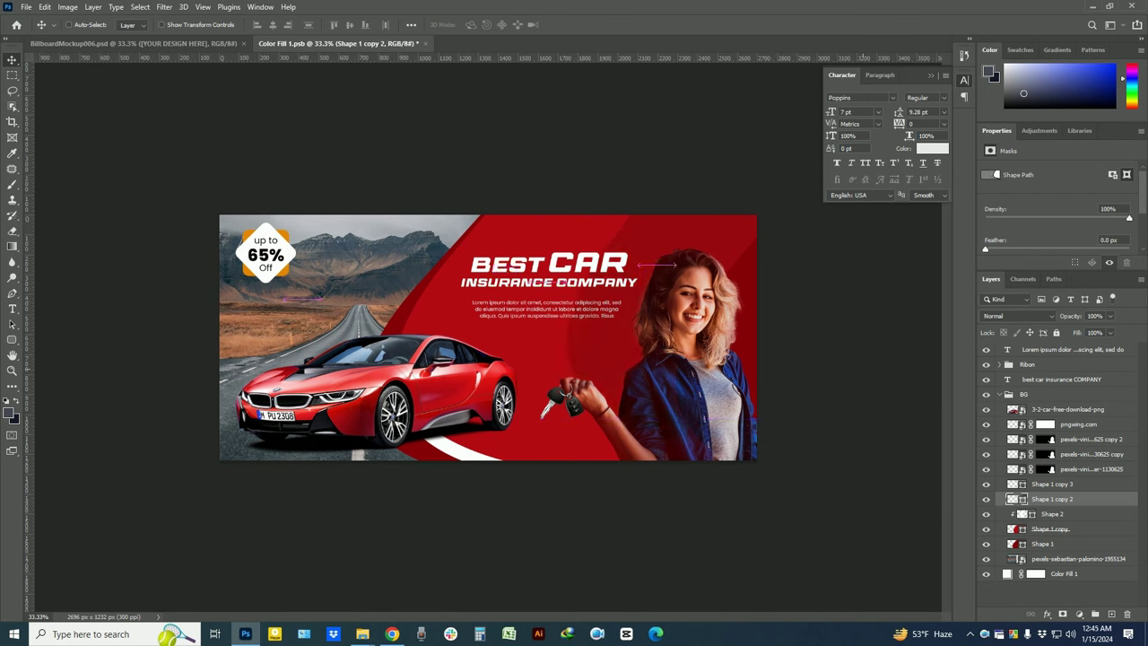
{"action": "key", "text": "ctrl+t"}
{"action": "left_click_drag", "start_coordinate": [873, 457], "coordinate": [874, 433]}
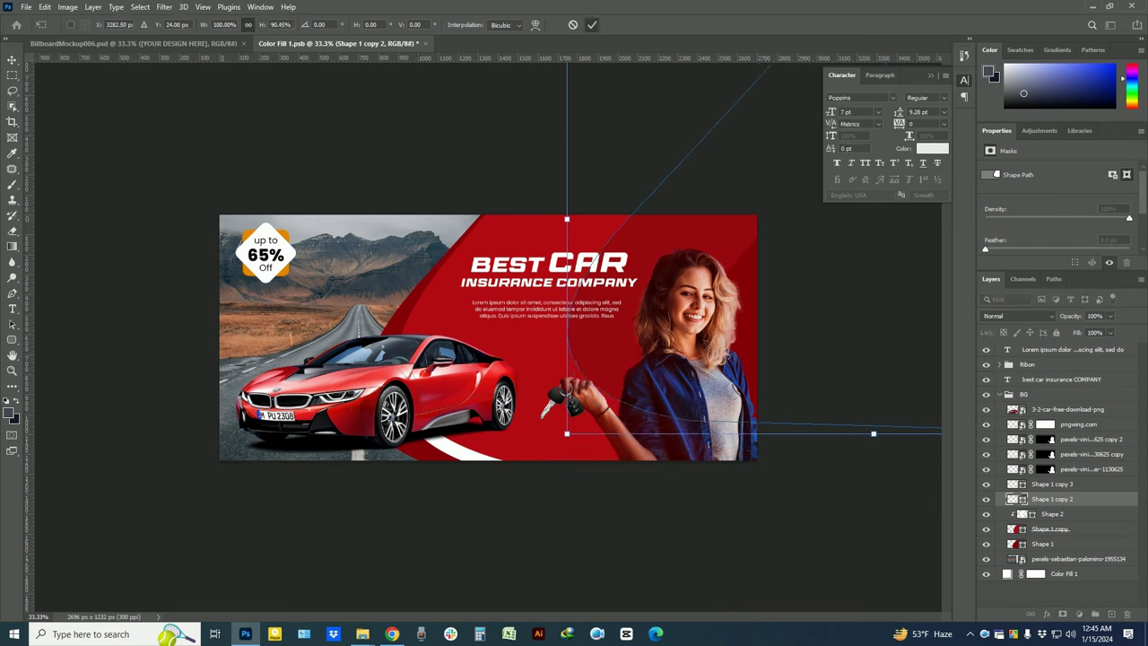
{"action": "key", "text": "Return"}
{"action": "left_click_drag", "start_coordinate": [819, 286], "coordinate": [811, 269]}
Paste the banner into BillboardMockup006's [YOUR DESIGN HERE] smart object and save it
{"action": "key", "text": "ctrl+0"}
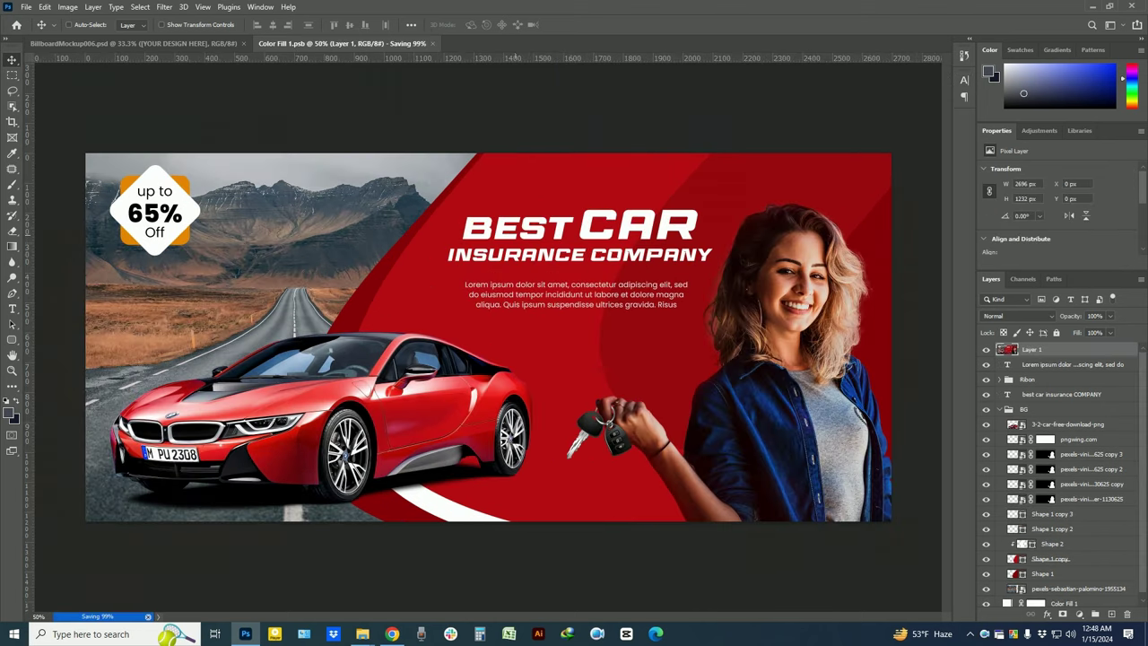
{"action": "key", "text": "ctrl+w"}
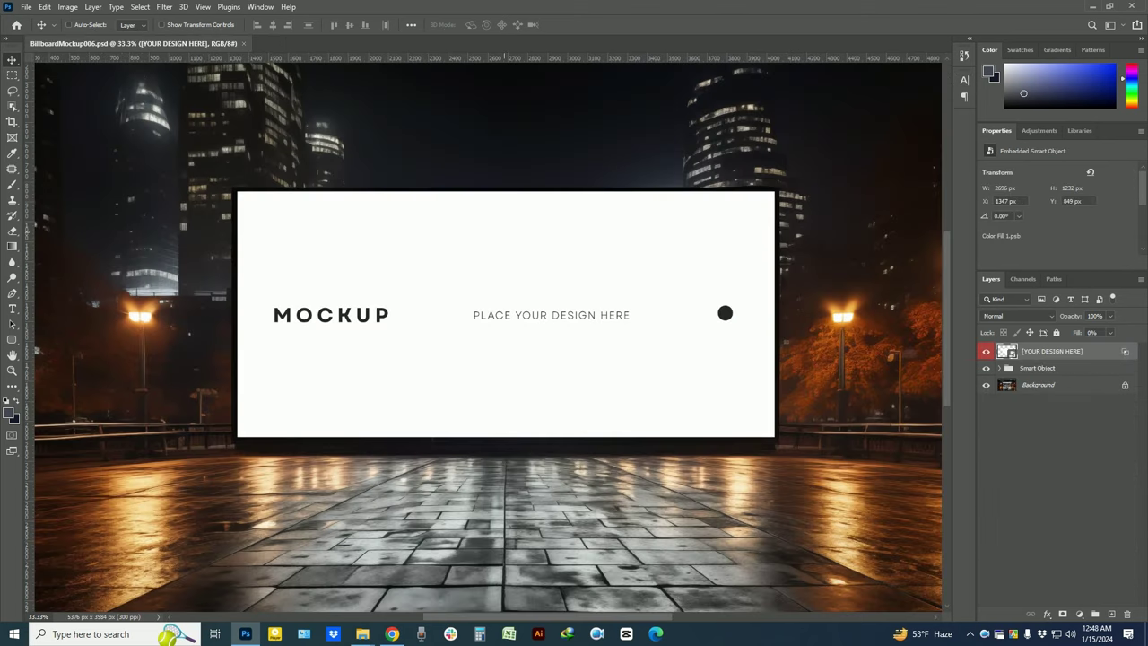
{"action": "key", "text": "ctrl"}
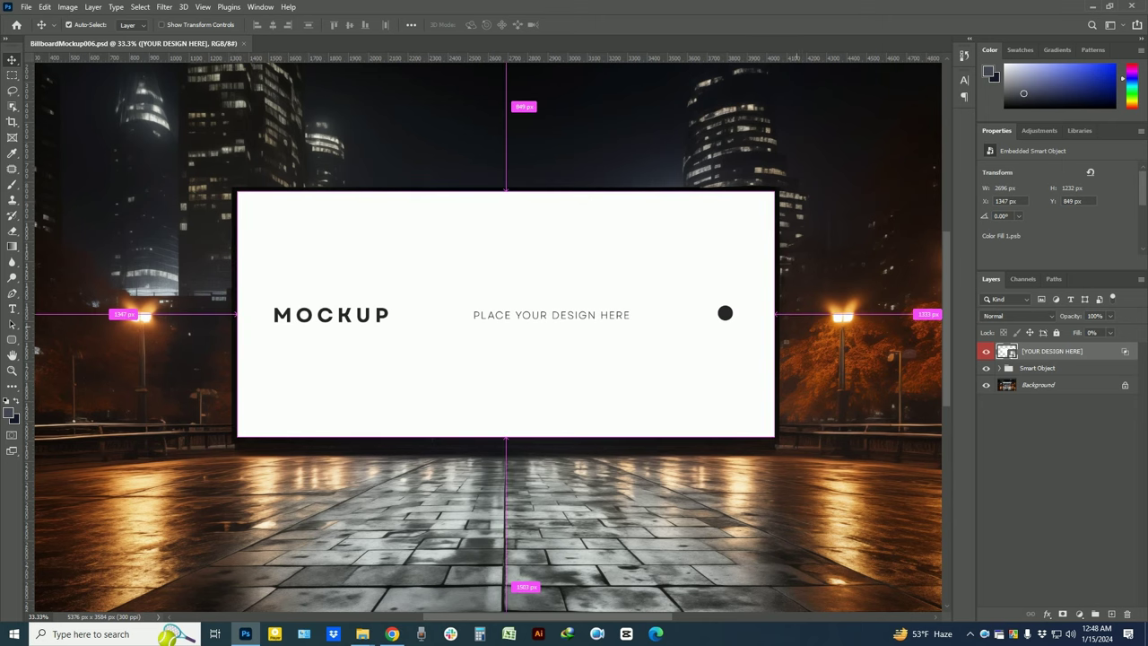
{"action": "double_click", "coordinate": [1006, 351]}
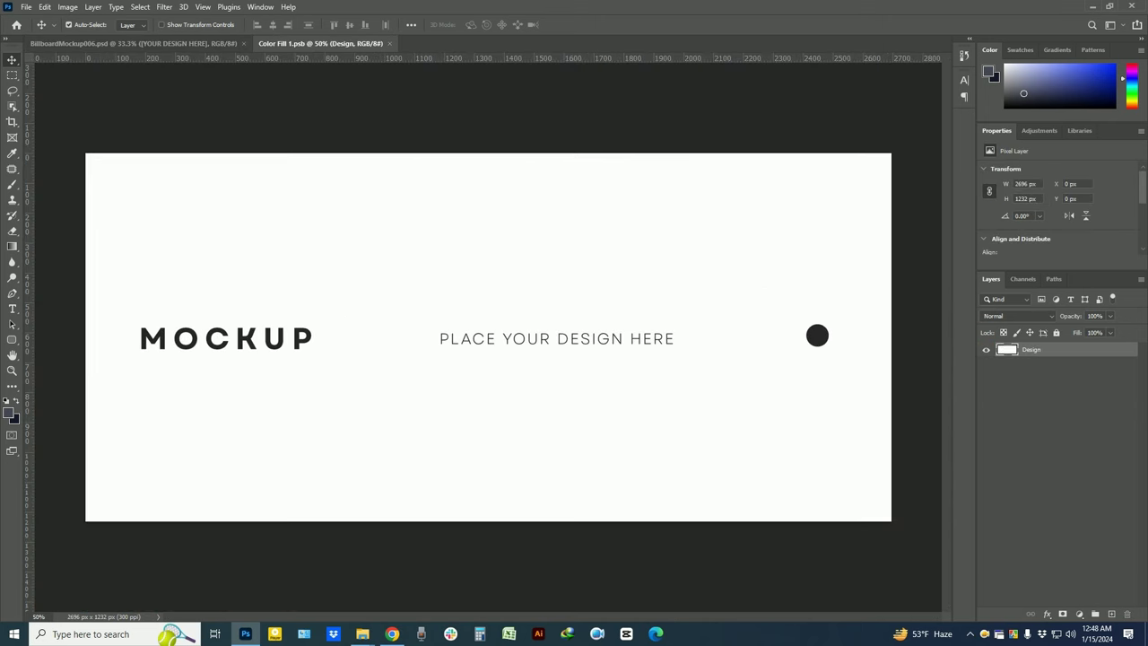
{"action": "key", "text": "ctrl+v"}
{"action": "key", "text": "ctrl+w"}
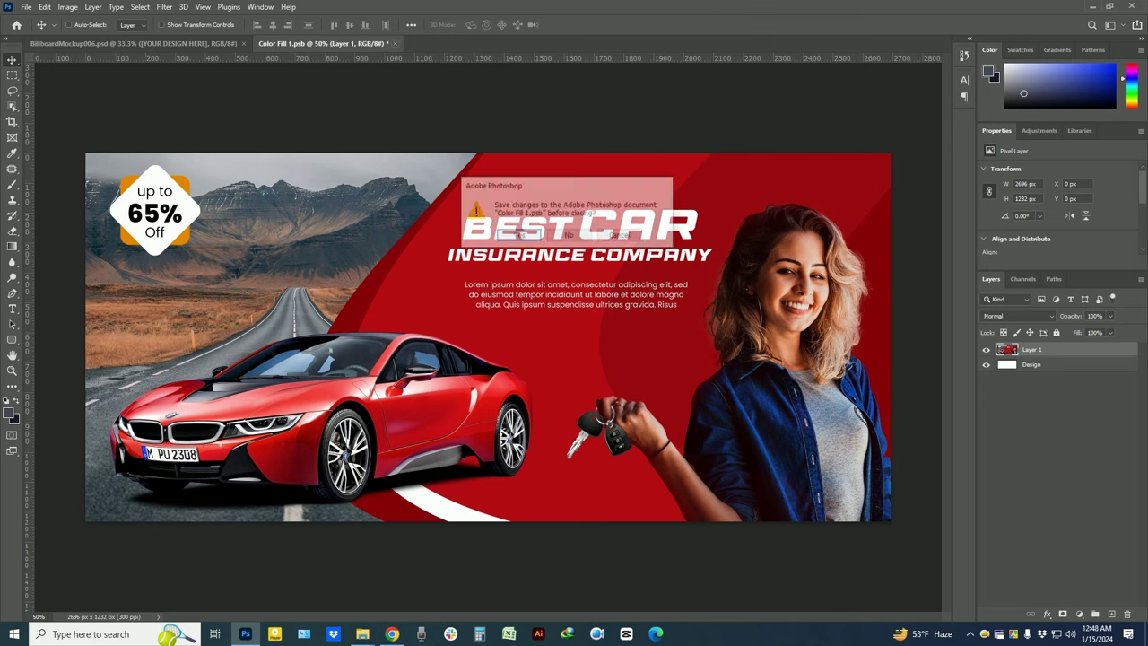
{"action": "left_click", "coordinate": [518, 236]}
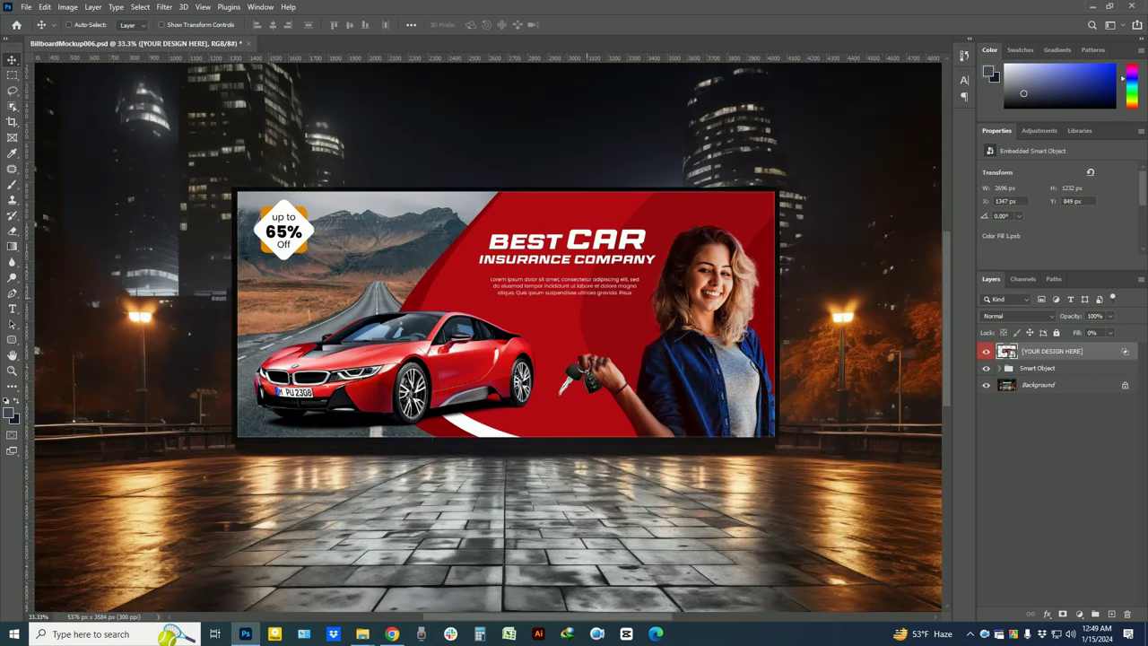
{"action": "scroll", "coordinate": [525, 322], "scroll_direction": "up", "scroll_amount": 1}
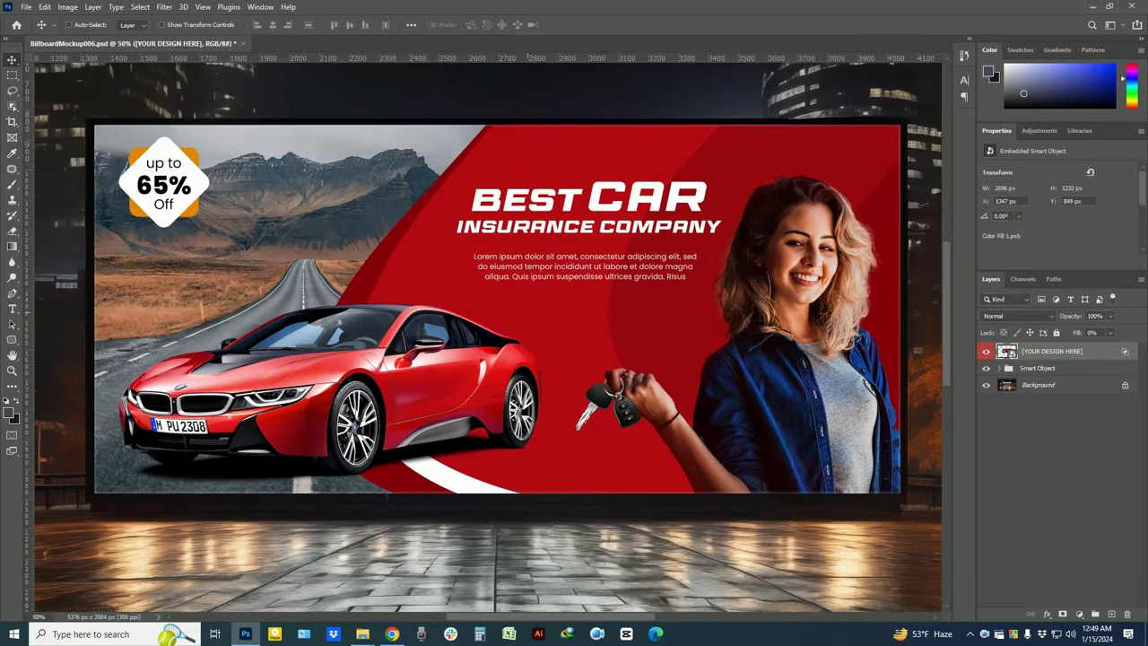
{"action": "key", "text": "ctrl+minus"}
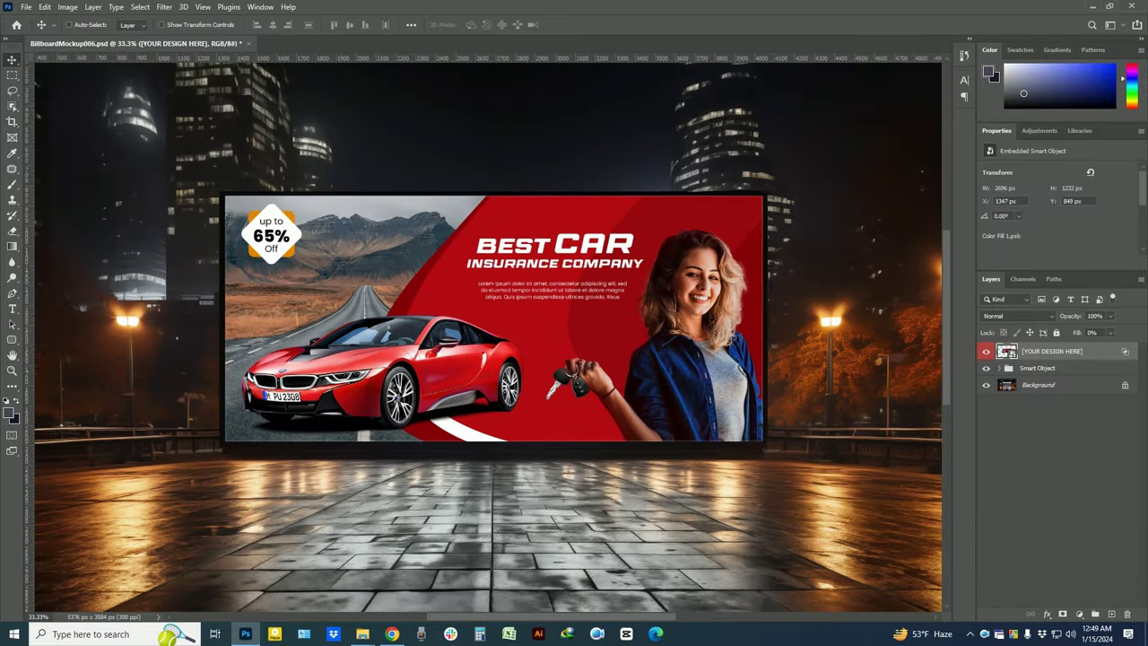